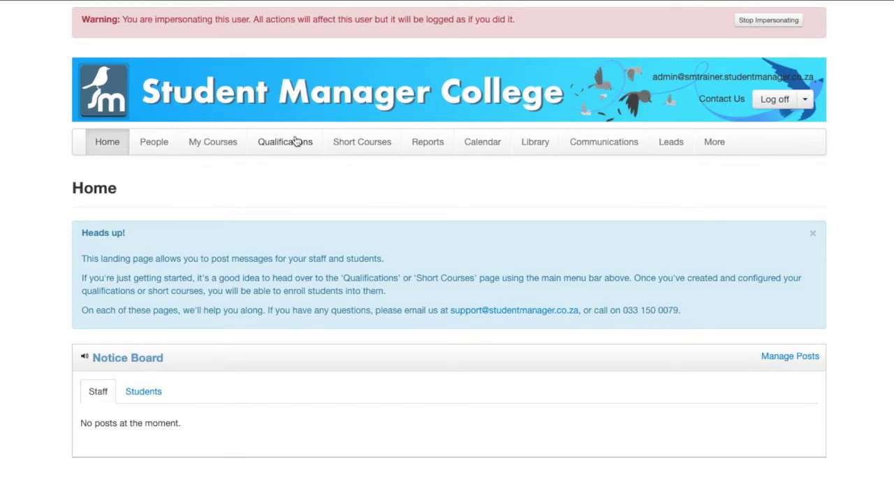
- Open the application setup wizards of the Learning Programme A qualification and display the 2019 Standard Data version
left_click(295, 142)
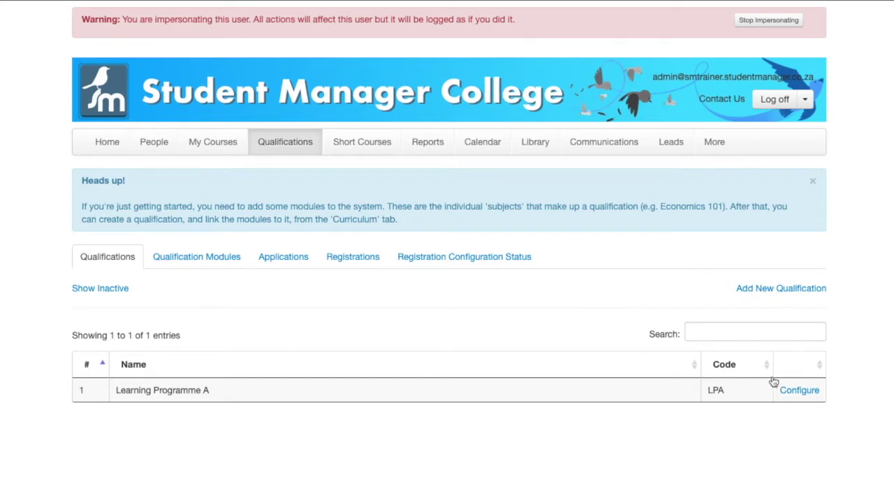
left_click(799, 390)
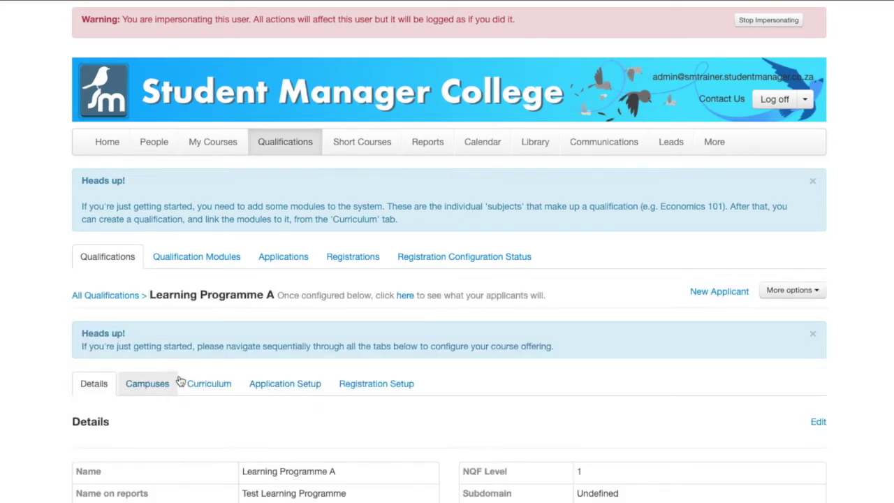
left_click(262, 385)
scroll(286, 384, "down", 1)
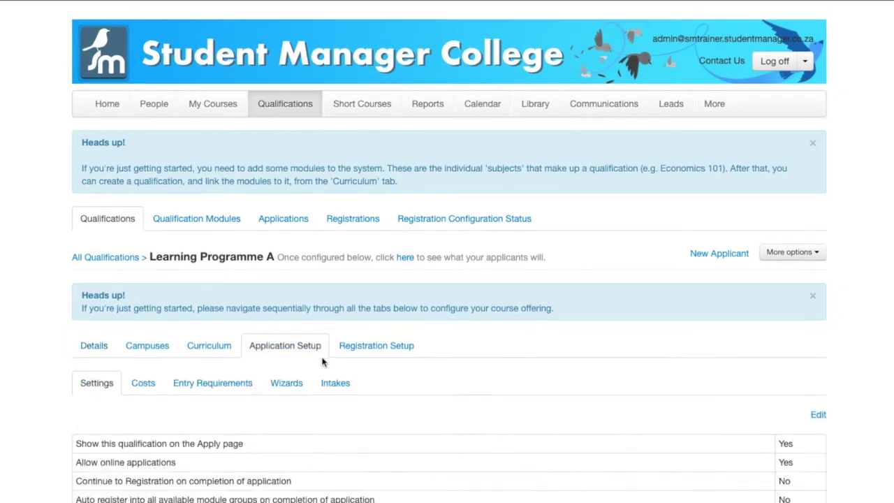
left_click(293, 383)
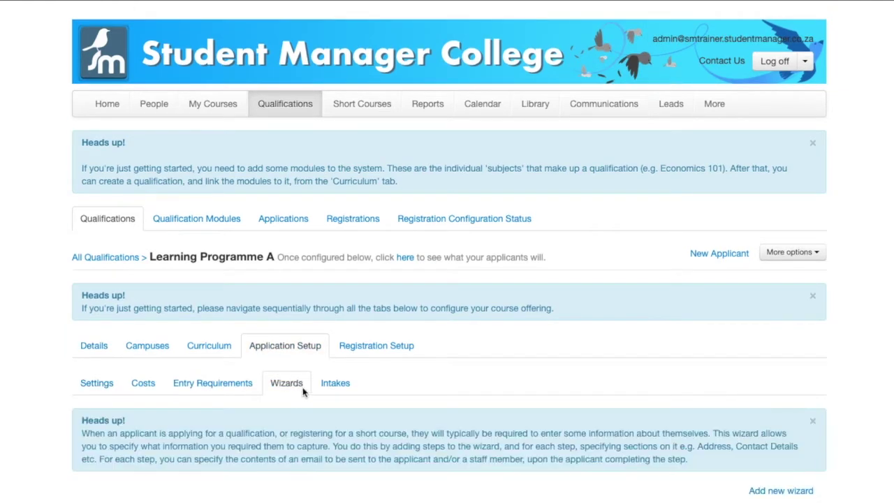
scroll(305, 391, "down", 5)
left_click(303, 263)
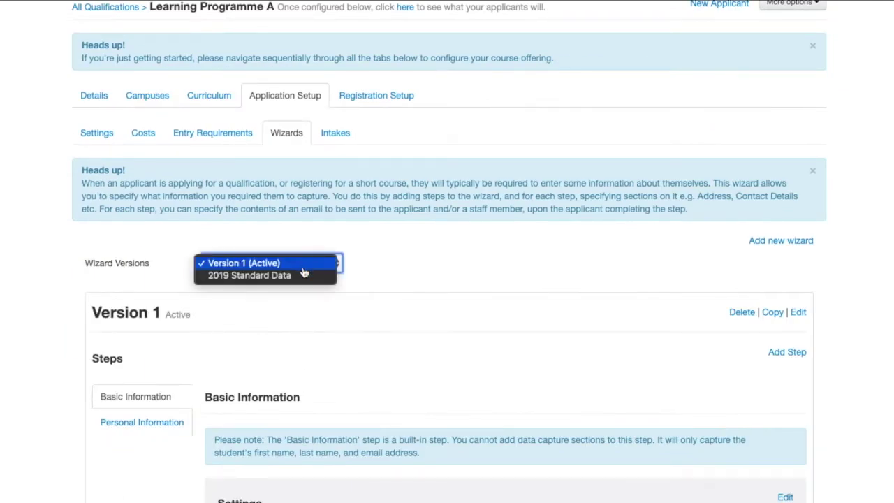
left_click(303, 275)
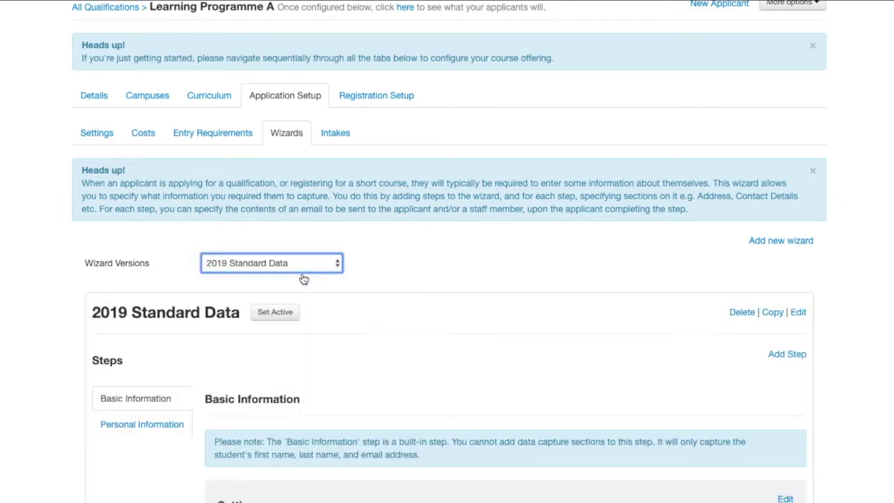
- Look through the Basic Information step settings of the 2019 Standard Data wizard, including header text, reviewers and notification recipients
scroll(489, 252, "down", 6)
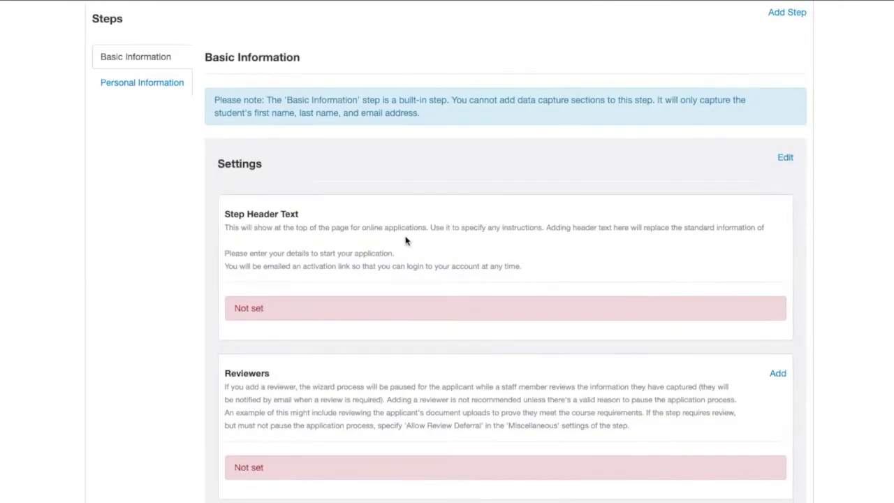
scroll(258, 248, "up", 5)
left_click(341, 266)
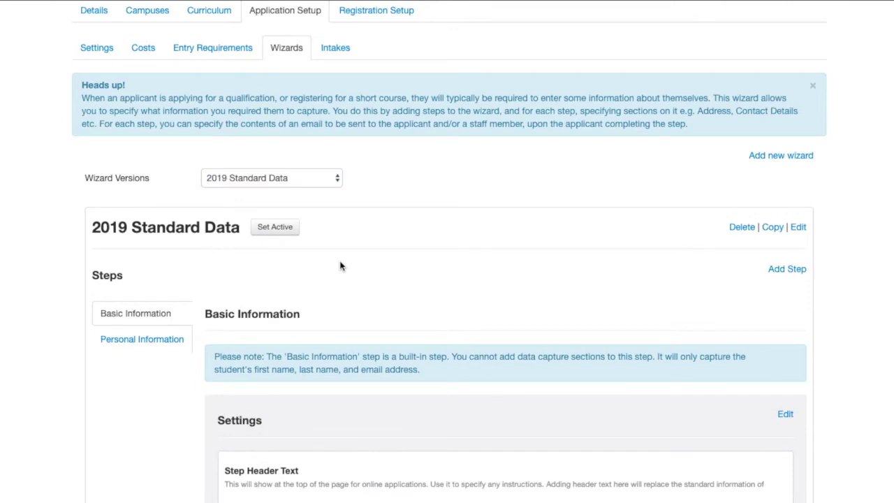
scroll(341, 266, "down", 10)
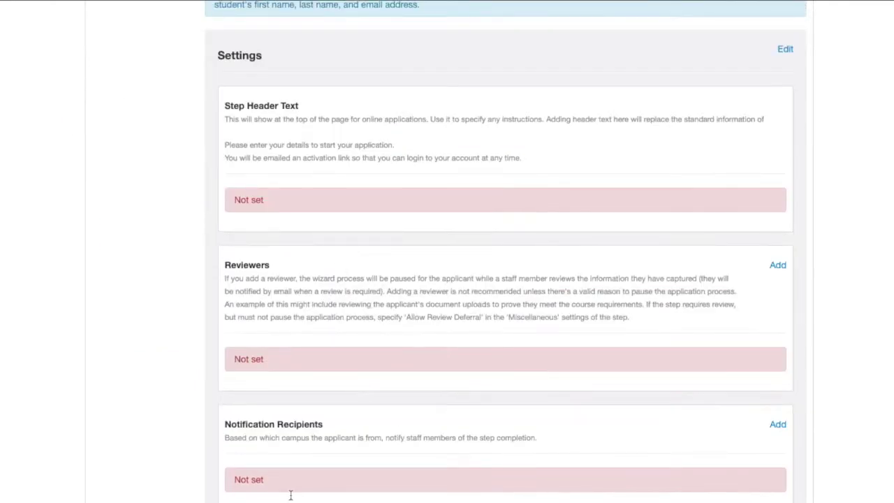
scroll(356, 400, "down", 5)
key("Home")
scroll(357, 397, "down", 6)
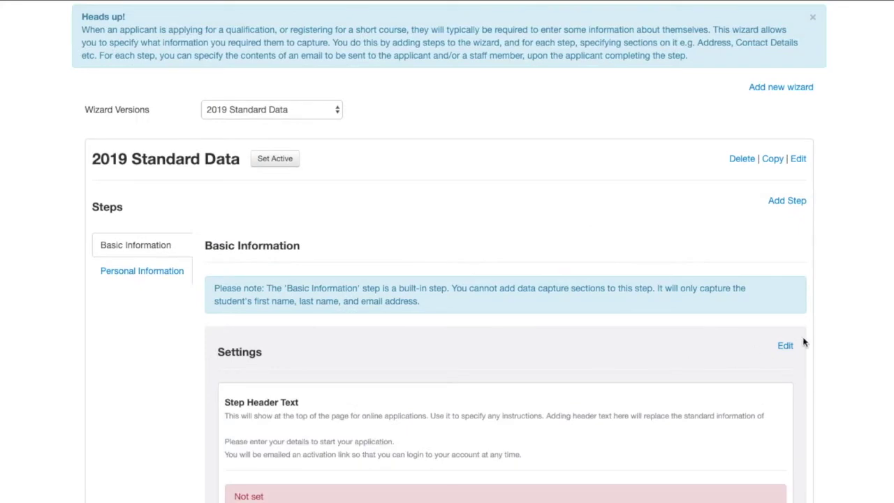
scroll(366, 381, "down", 2)
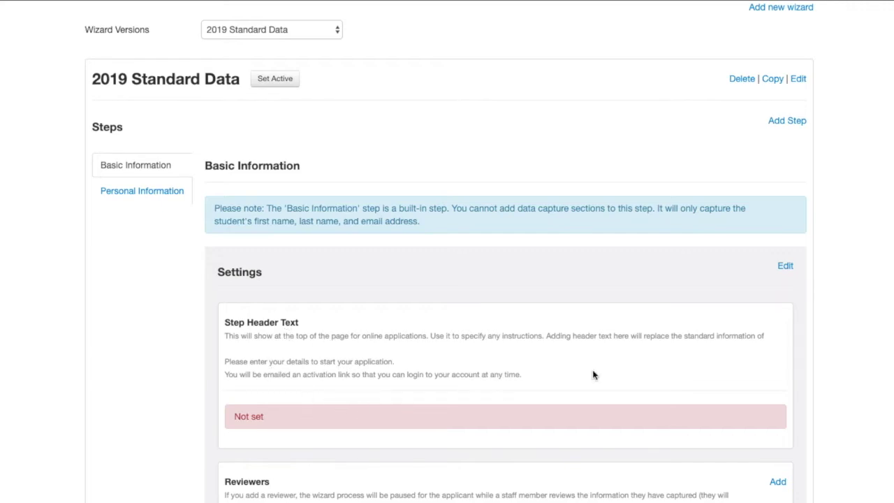
- Set the Basic Information step header text to "Please note that First Name, Last Name and email are required in order to proceed with the application"
left_click(785, 268)
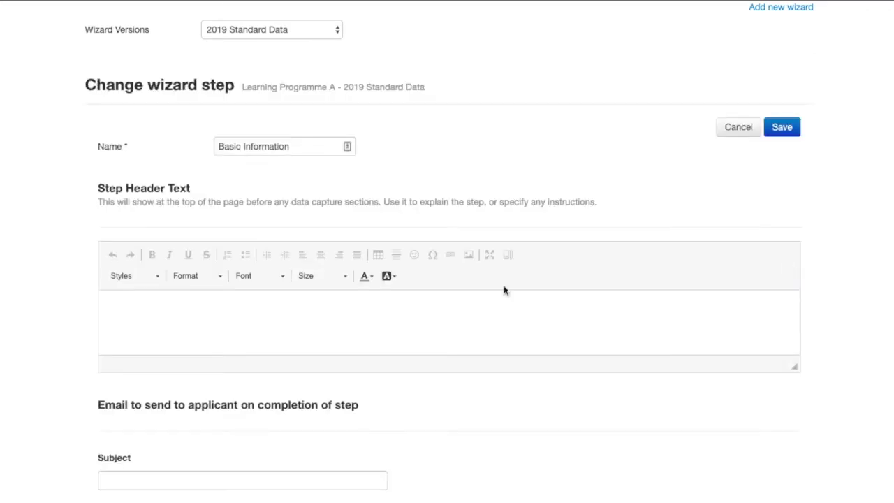
left_click(207, 313)
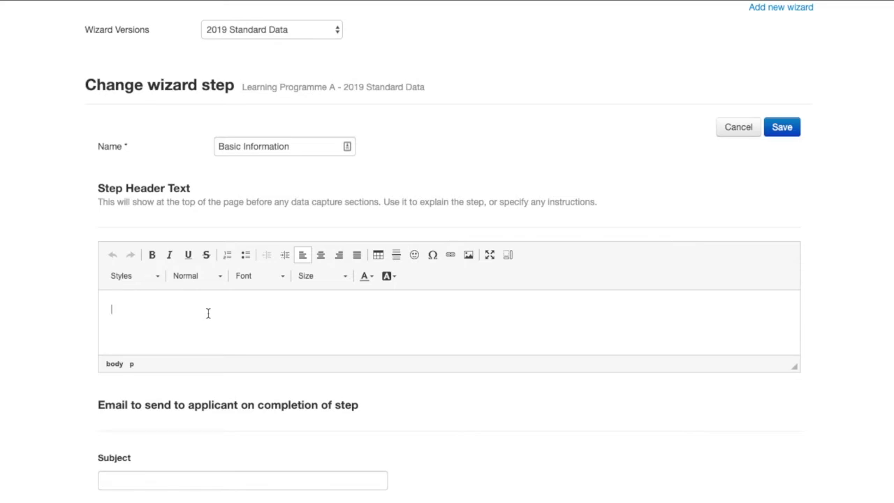
type("Please note that Name")
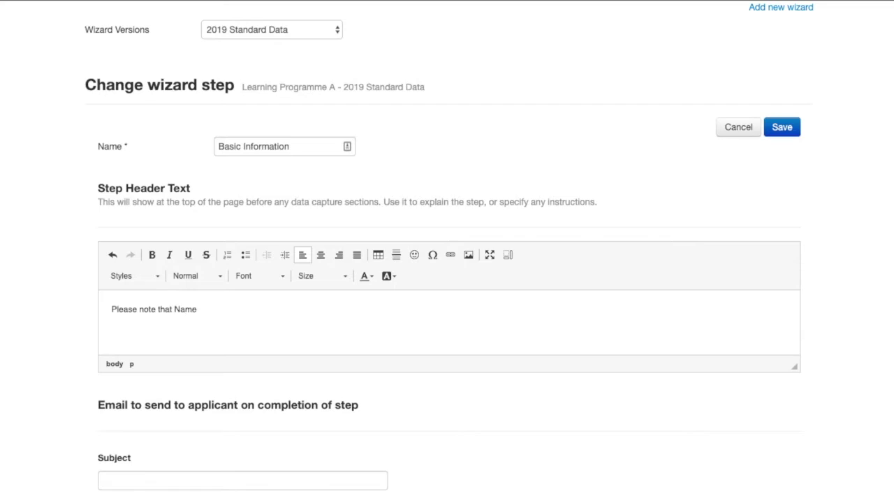
key("BackSpace")
key("BackSpace")
key("BackSpace")
key("BackSpace")
type("First Name.")
type(" a")
key("BackSpace")
type("Last name")
key("BackSpace")
key("BackSpace")
key("BackSpace")
key("BackSpace")
type("Name and ")
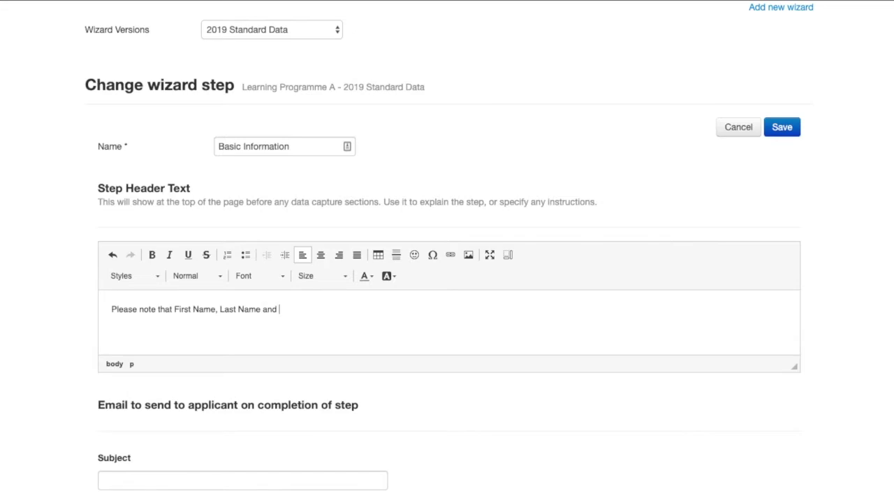
type("email are required in order to proceed with the ")
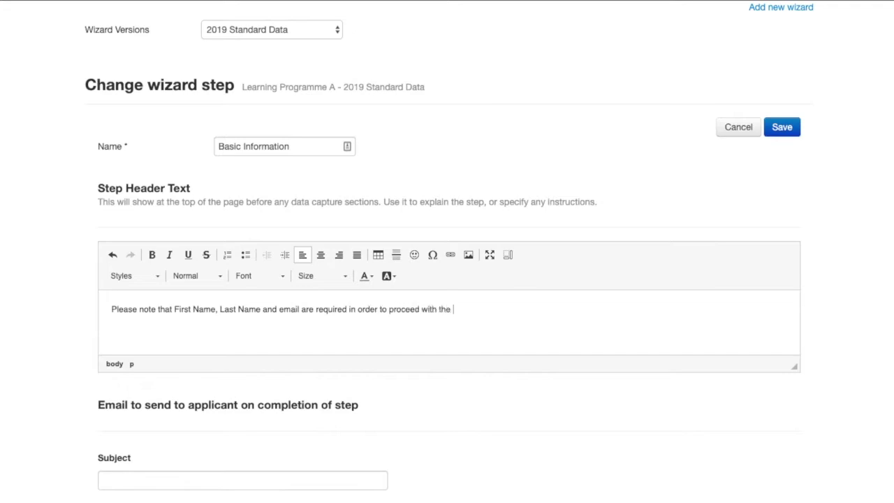
type("application")
- Set the subject of the email sent to the applicant on step completion to "Account Activation Mail"
scroll(507, 309, "down", 3)
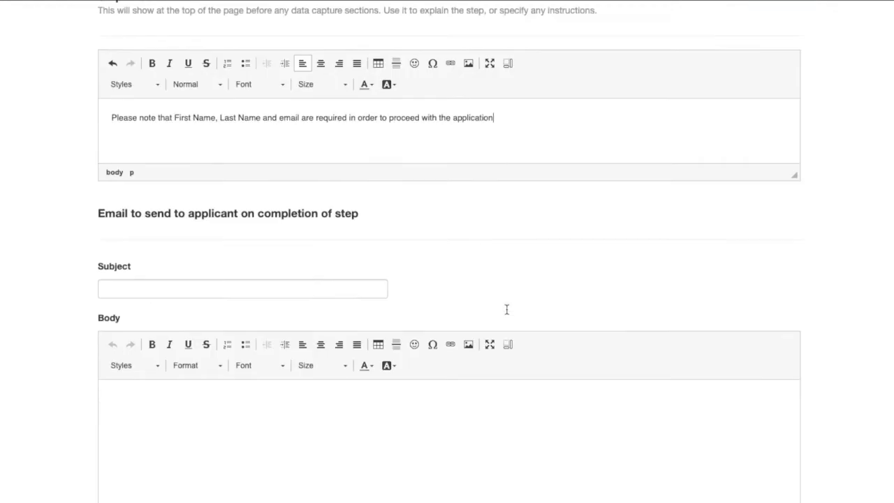
left_click(314, 286)
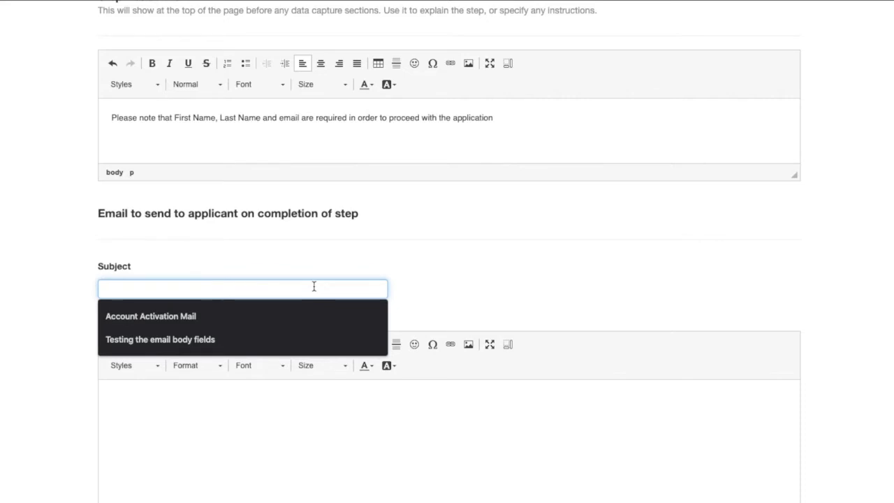
left_click(285, 314)
- Insert {{activationlink}}, {{firstname}}, {{lastname}}, {{studentnumber}} and {{qualificationname}} on separate lines in the body of the step completion email
left_click(237, 419)
scroll(237, 419, "down", 6)
scroll(240, 424, "up", 3)
scroll(239, 424, "up", 1)
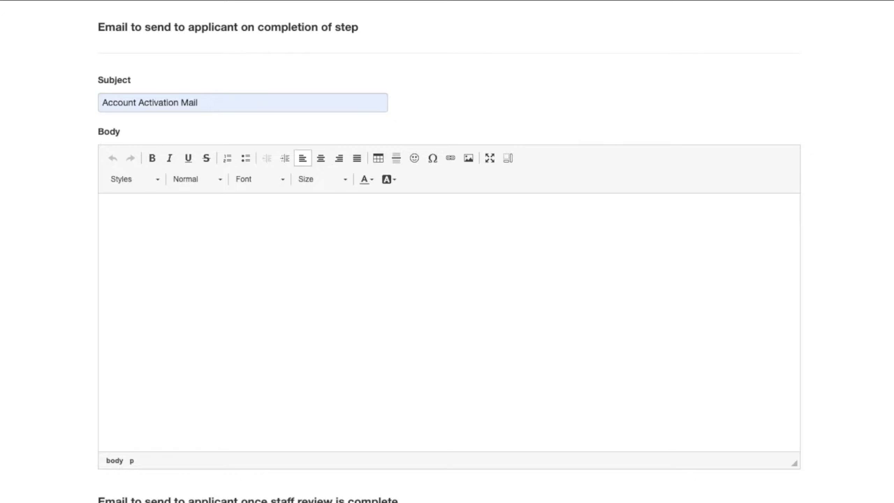
left_click(159, 220)
type("{{activationlink}} {{firstname}} {{lastname}} {{studentnumber}} {{qualificationname}}")
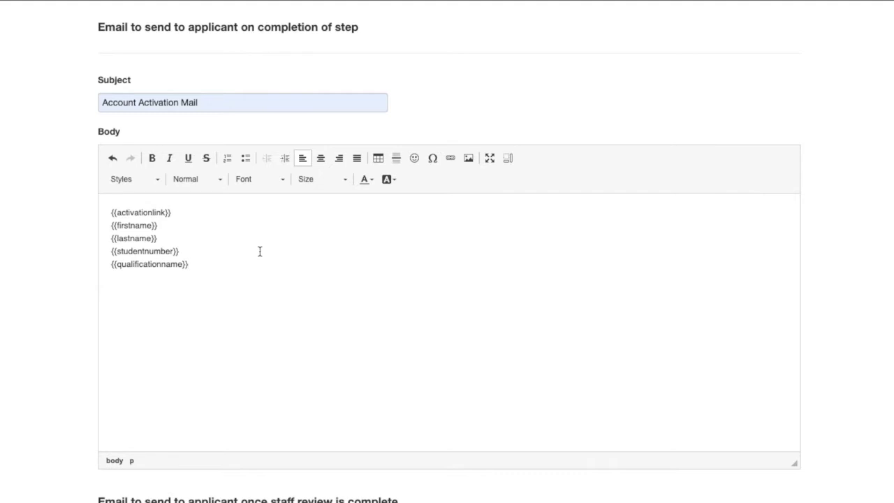
- Move the {{activationlink}} placeholder in the email body to its own line directly below {{lastname}}
scroll(260, 252, "up", 1)
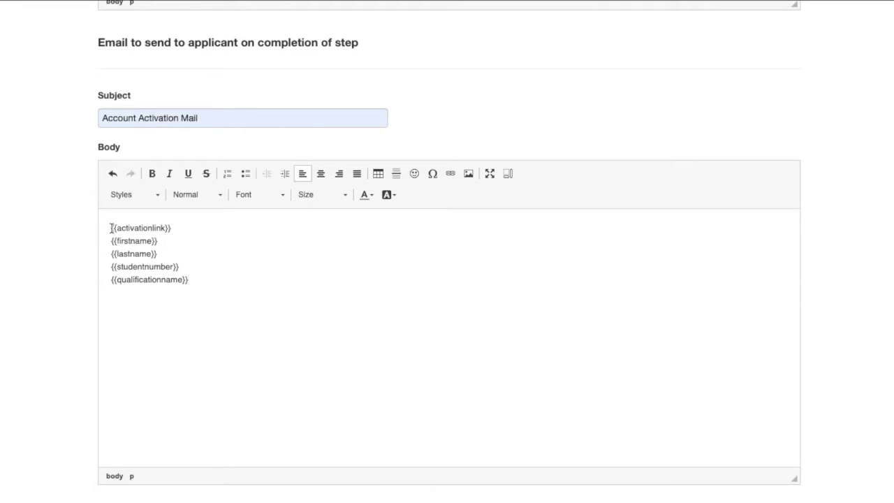
left_click_drag(112, 229, 194, 229)
key("ctrl+c")
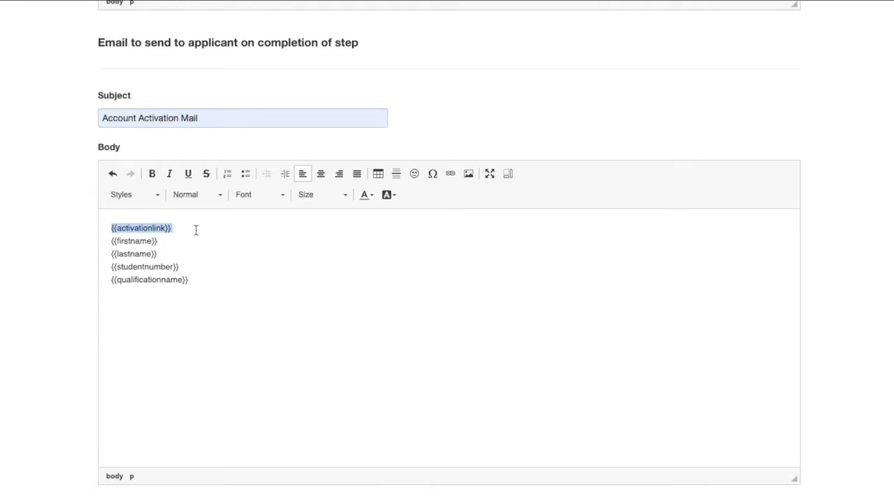
key("BackSpace")
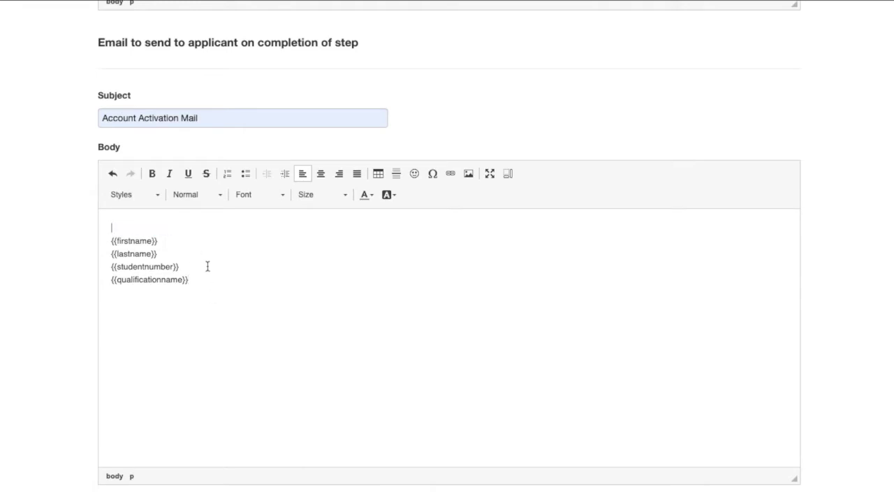
left_click(181, 254)
key("Return")
key("ctrl+v")
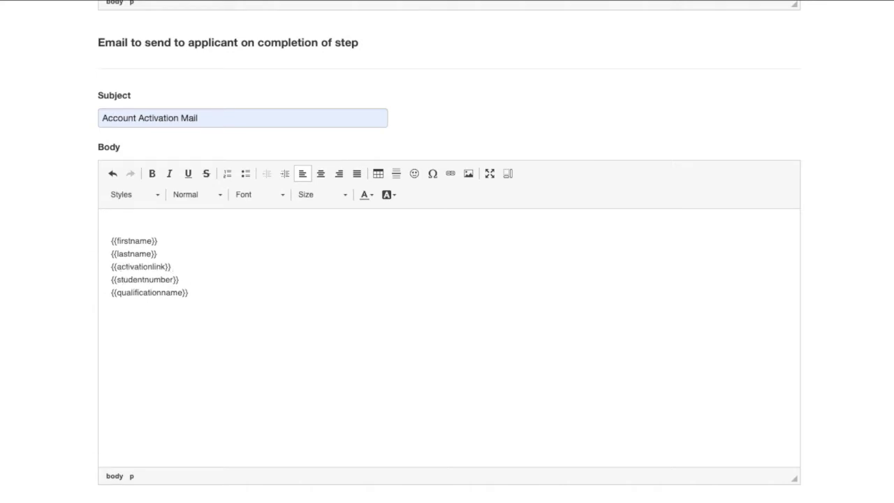
- Remove the {{studentnumber}} placeholder and its line from the email body
left_click_drag(187, 279, 103, 279)
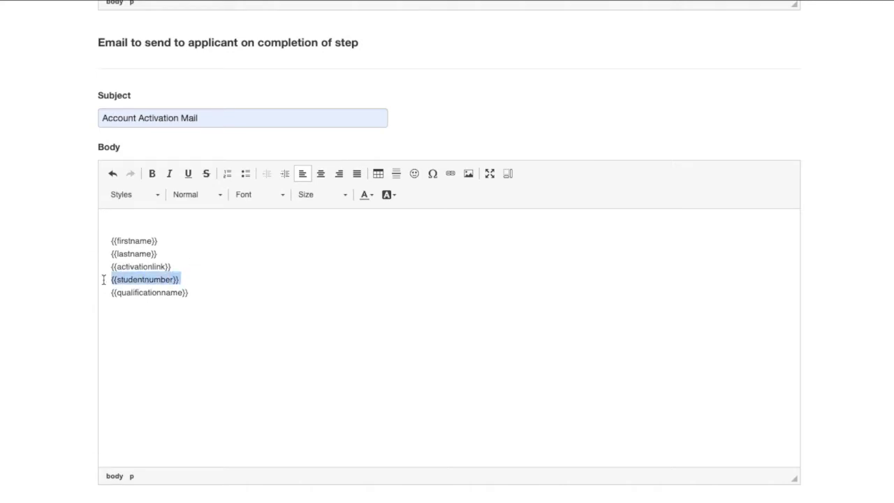
key("ctrl+x")
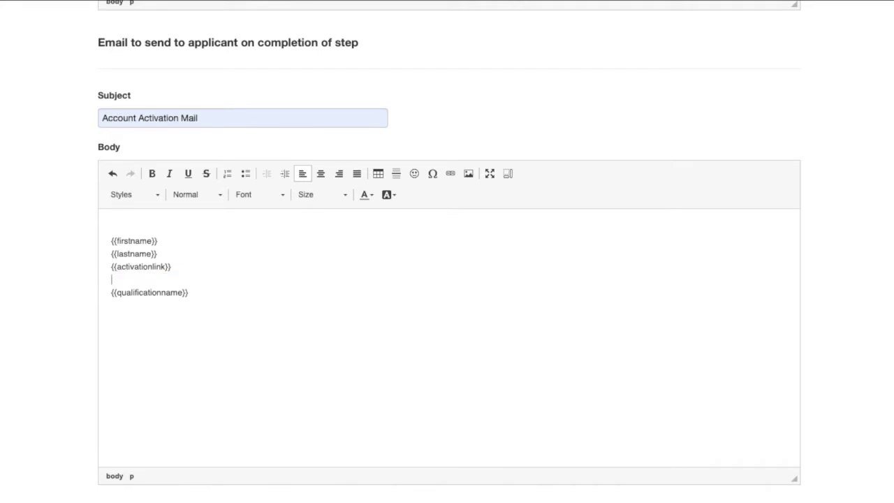
key("BackSpace")
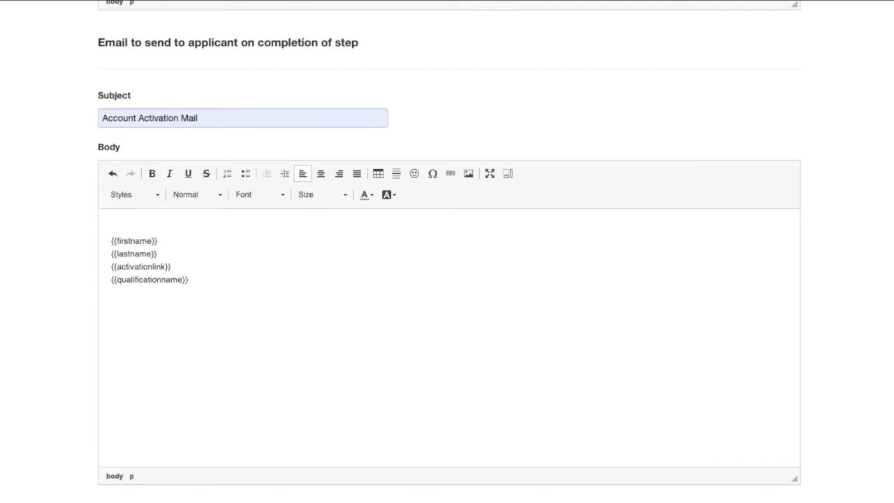
- Build the email greeting on one line as "Good day {{firstname}} {{lastname}} ,"
left_click(112, 225)
type("Hi")
left_click_drag(120, 228, 106, 225)
type("Good day")
key("Delete")
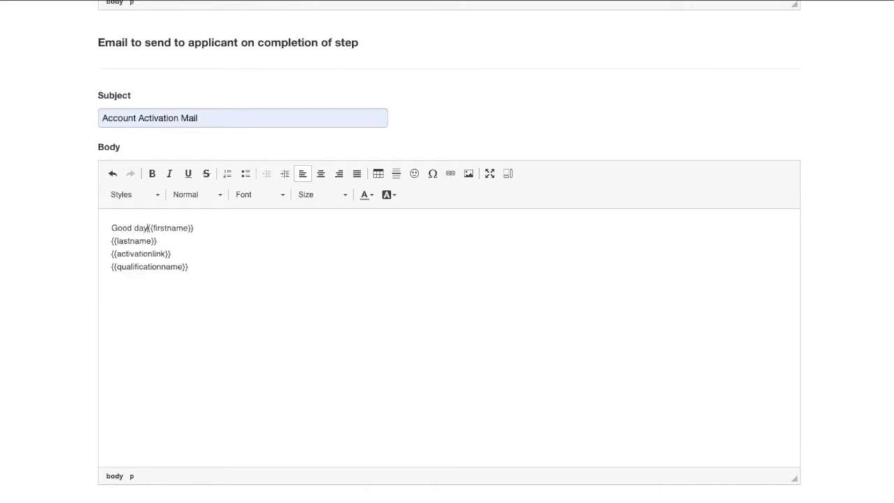
left_click(110, 241)
key("BackSpace")
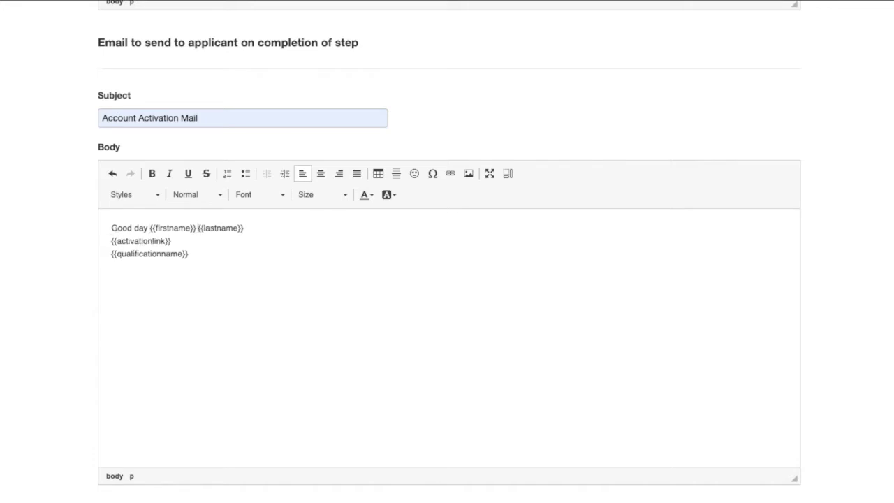
left_click(254, 227)
type(",")
- Below the greeting, leave a blank line and write "Thank you for beginning the application process for studies in"
key("Return")
key("Return")
type("Thank youf ro")
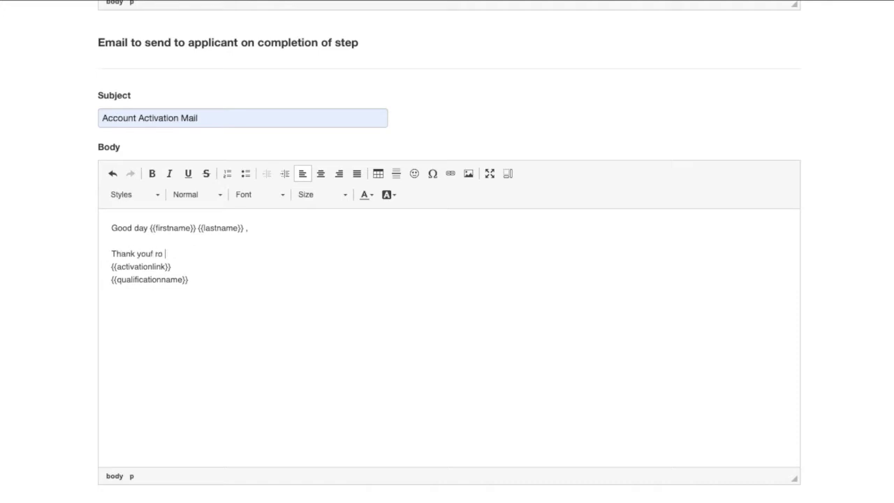
type(" for be")
type("ginn")
type("gin")
key("BackSpace")
key("BackSpace")
key("BackSpace")
key("BackSpace")
type("ing the appl")
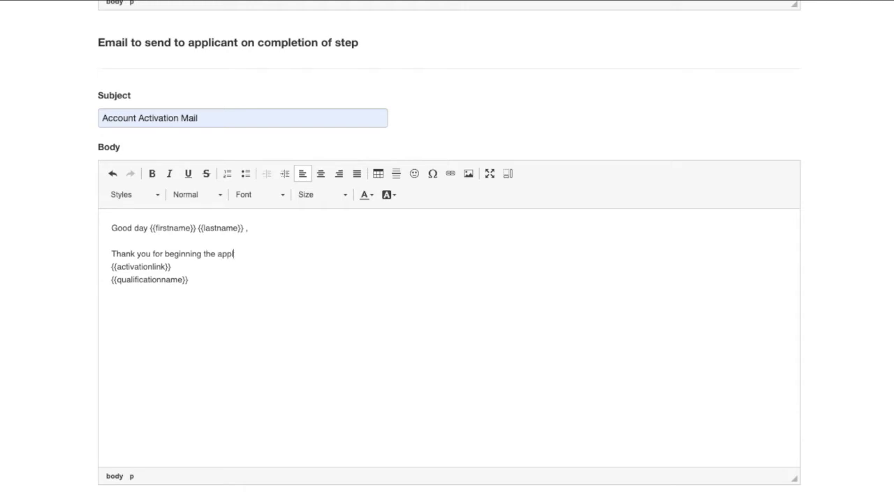
type("ication process for studies in")
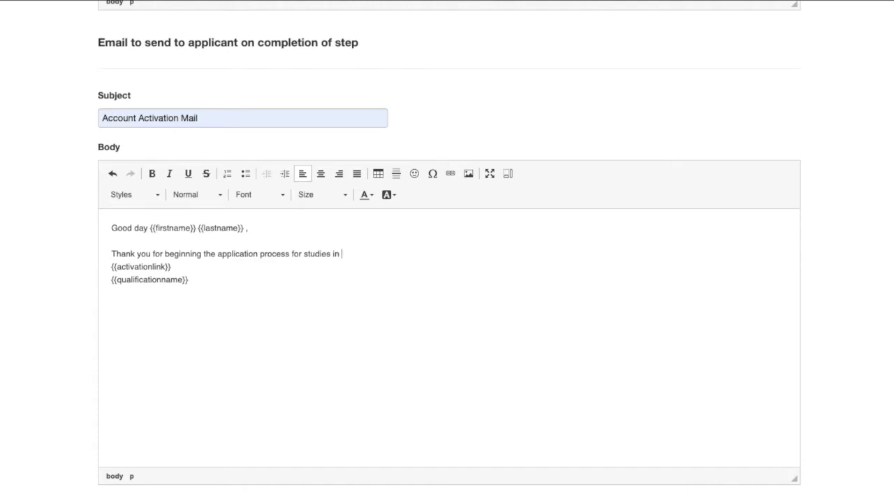
- Move {{qualificationname}} to the end of the thank-you sentence and add two blank lines before {{activationlink}}
left_click_drag(188, 279, 106, 280)
key("ctrl+x")
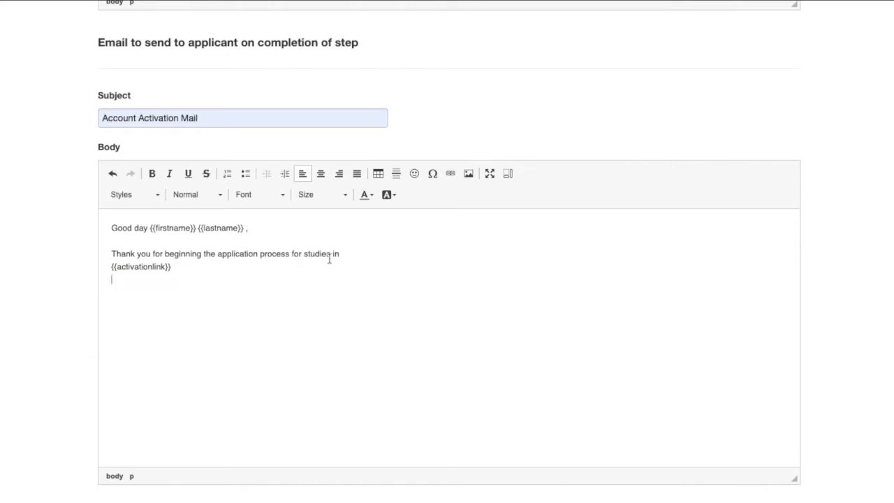
key("ctrl+v")
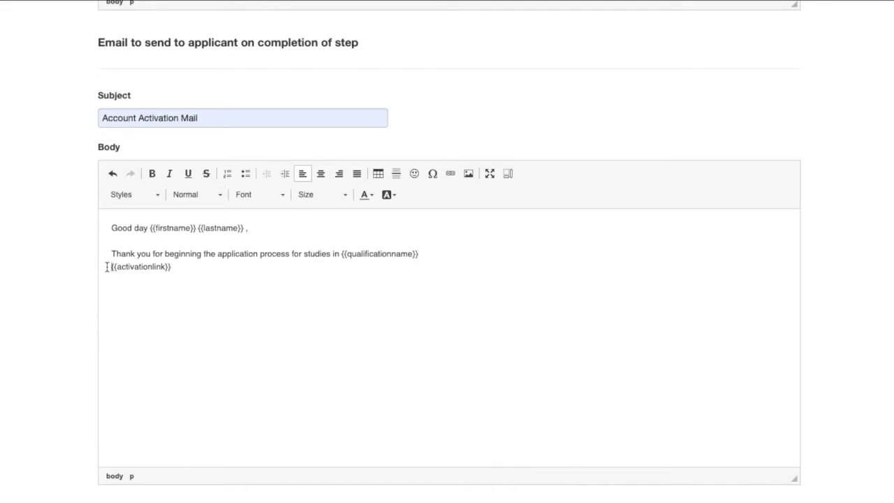
key("Return")
key("Return")
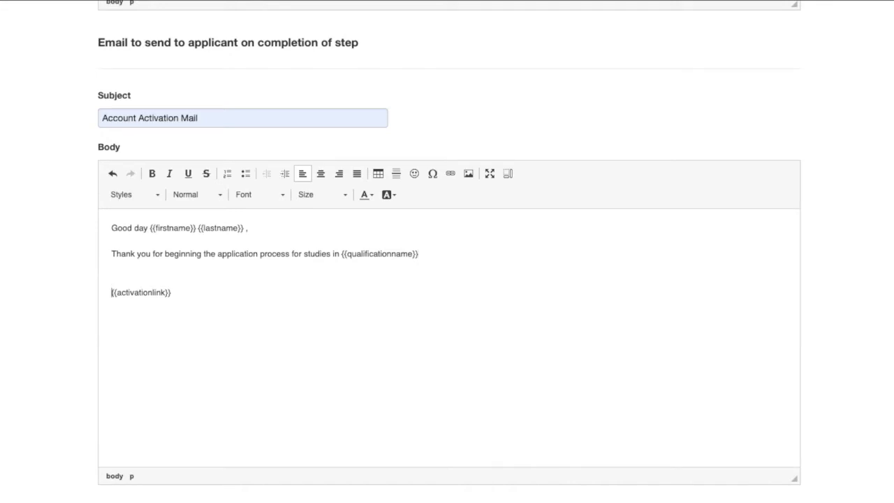
- On the empty line above {{activationlink}}, write "Please find account activation link below which you can use to"
type("Please")
type(" find ")
type("appl")
key("BackSpace")
key("BackSpace")
key("BackSpace")
key("BackSpace")
type("account activation link below which you can use to")
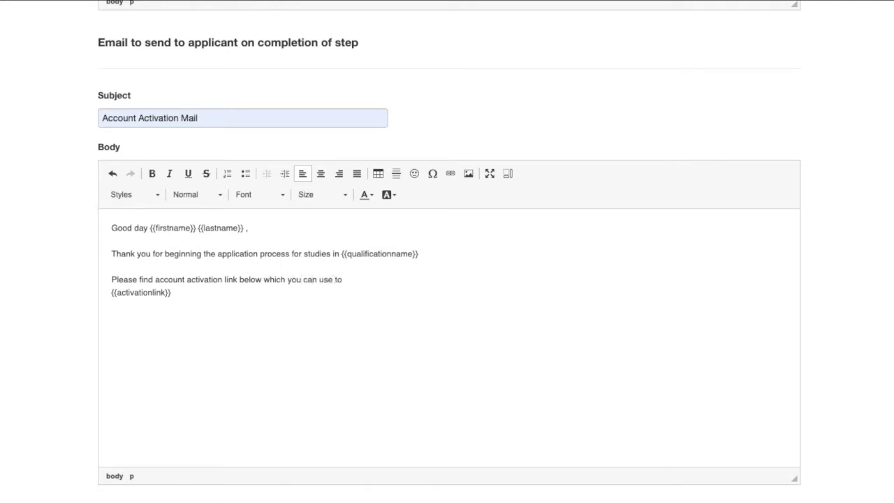
- Finish the sentence with "continue and track your application, as well as maintain your online profile" and leave a blank line before {{activationlink}}
type(" continue and track you")
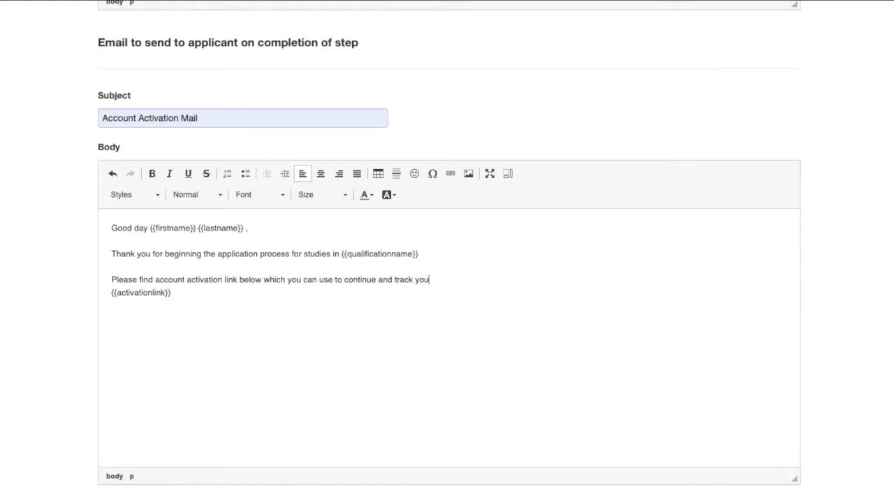
type("r application, as well as maintain your online profile")
key("Return")
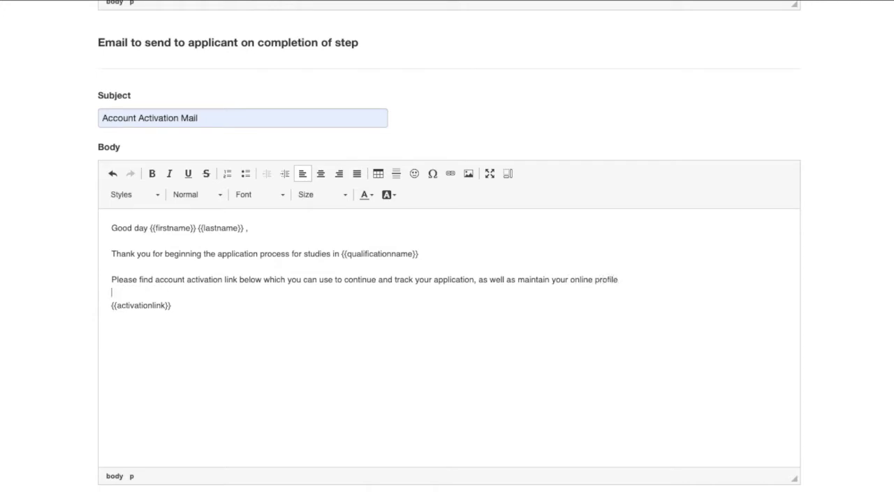
- Sign off the email below {{activationlink}} with "Regards" and, as a separate paragraph, "College Admissions"
left_click(221, 320)
key("Return")
type("Regards")
key("Return")
type("College Admin")
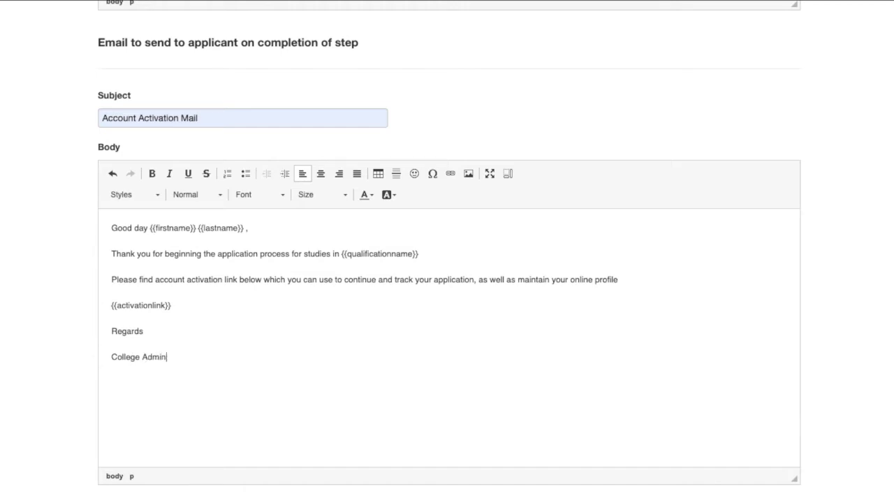
key("BackSpace")
type("sies")
key("BackSpace")
key("BackSpace")
key("BackSpace")
type("sions")
- In the Terms And Conditions text, write "Please note that any information collected during this process will be used for academic purposes only."
scroll(259, 327, "down", 7)
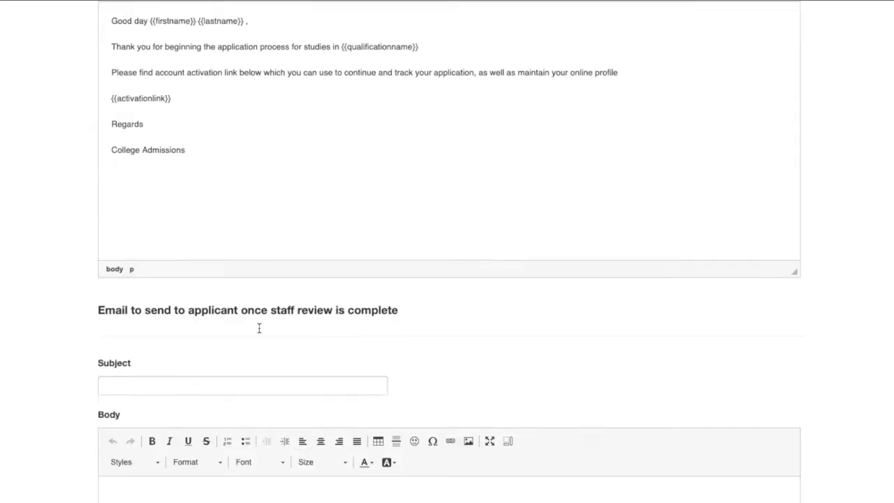
scroll(259, 328, "up", 8)
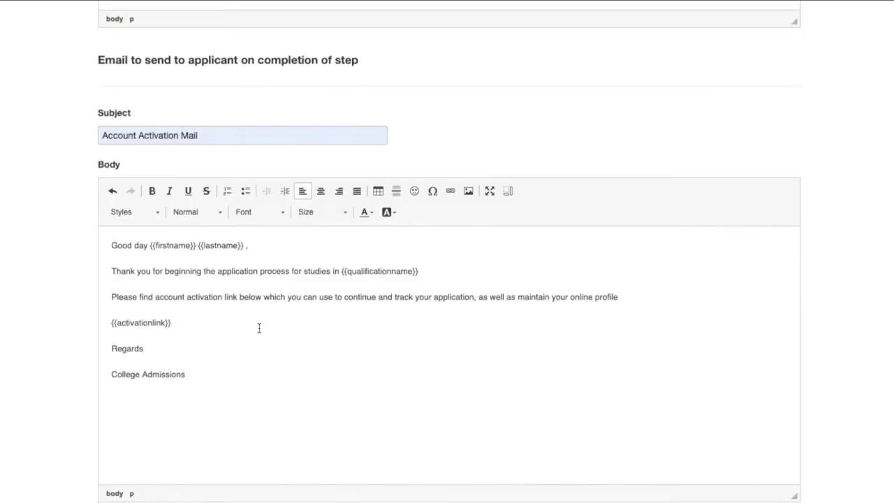
scroll(259, 326, "down", 3)
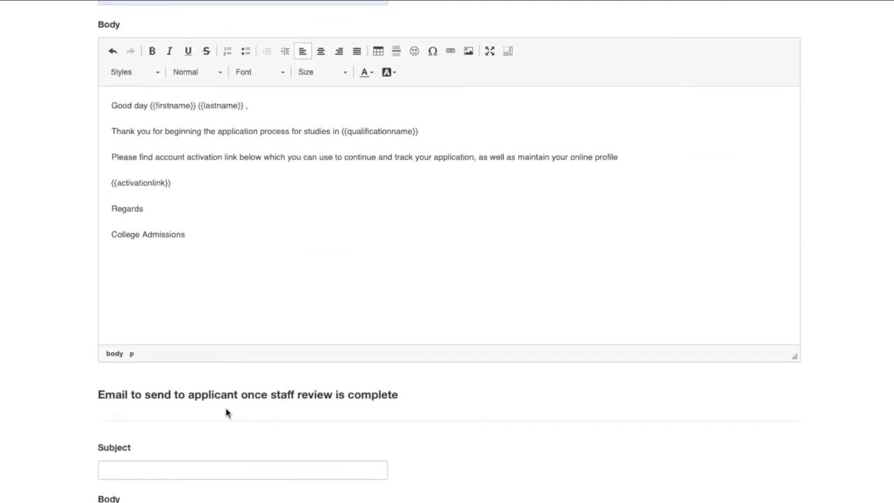
scroll(225, 413, "down", 5)
scroll(225, 412, "down", 9)
scroll(226, 412, "up", 4)
left_click(206, 318)
type("Pleas")
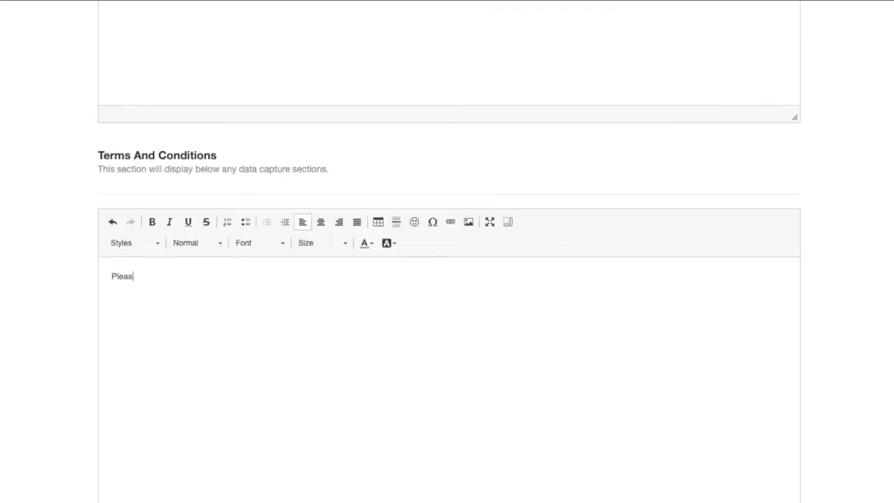
type("e note that any information ")
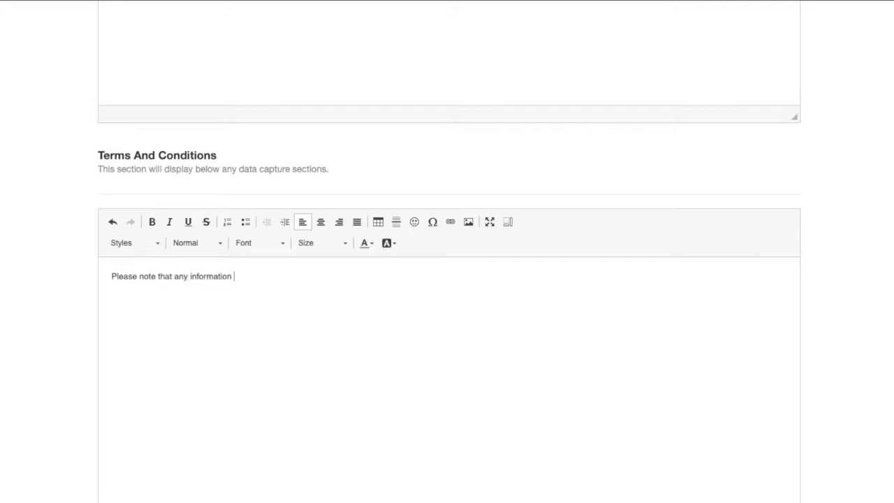
type("collected during this pro")
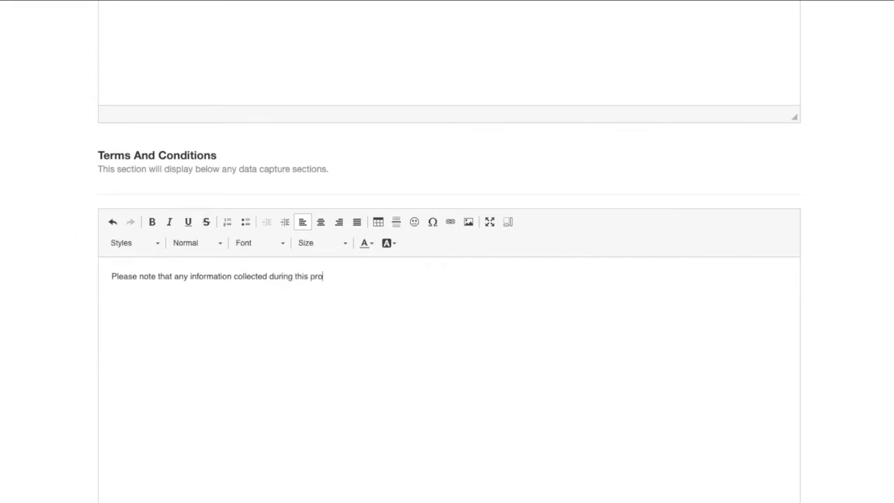
type("cess will be used for acade")
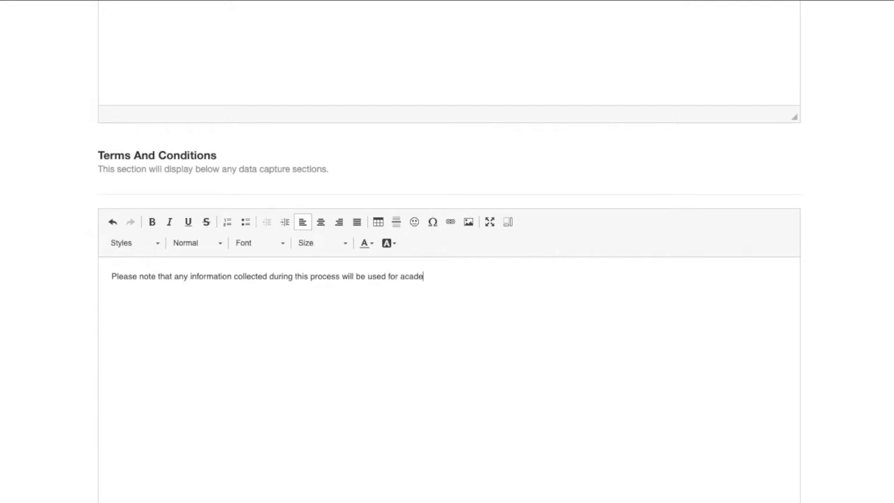
type("mic purposes only.")
- Make the whole Terms And Conditions sentence red and bold
triple_click(215, 274)
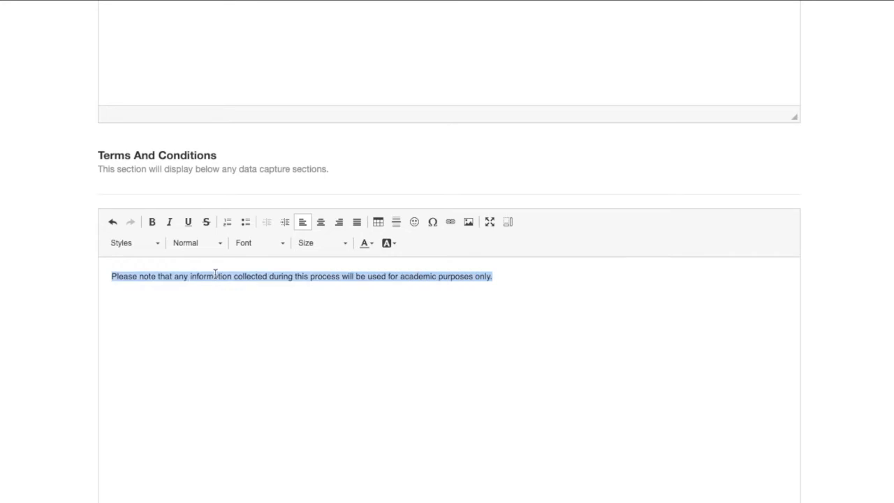
left_click(371, 244)
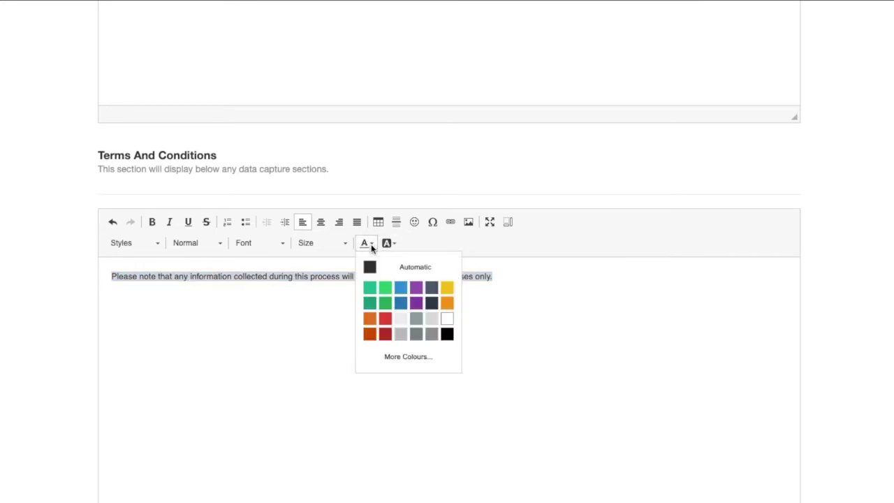
left_click(386, 319)
left_click(152, 222)
left_click(237, 287)
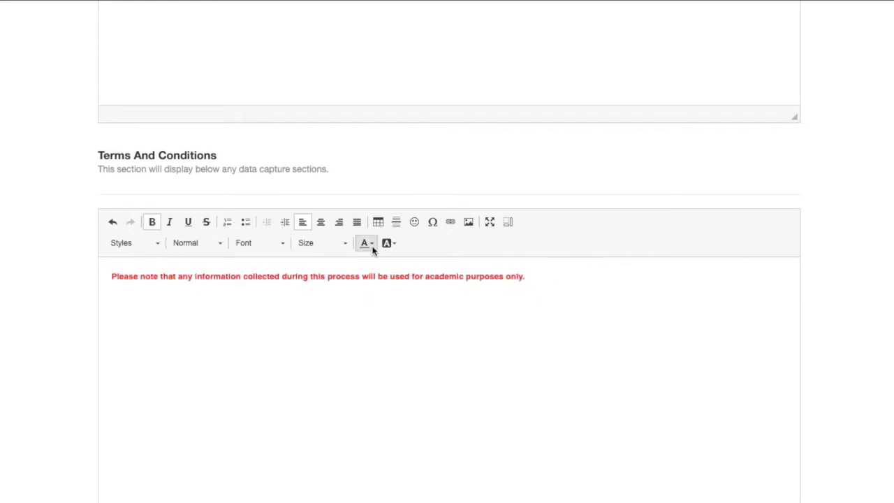
- Save the changes to the Basic Information wizard step
scroll(542, 275, "down", 3)
scroll(542, 275, "up", 10)
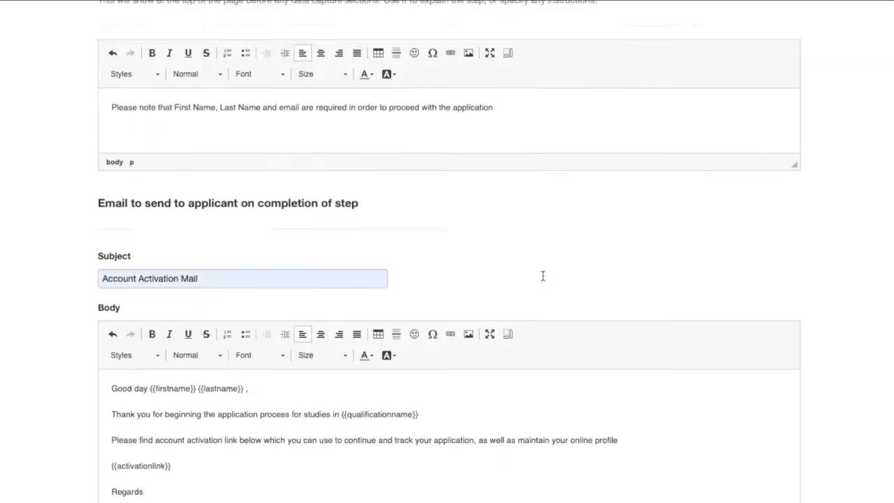
scroll(543, 275, "up", 9)
scroll(543, 275, "down", 9)
scroll(542, 275, "up", 3)
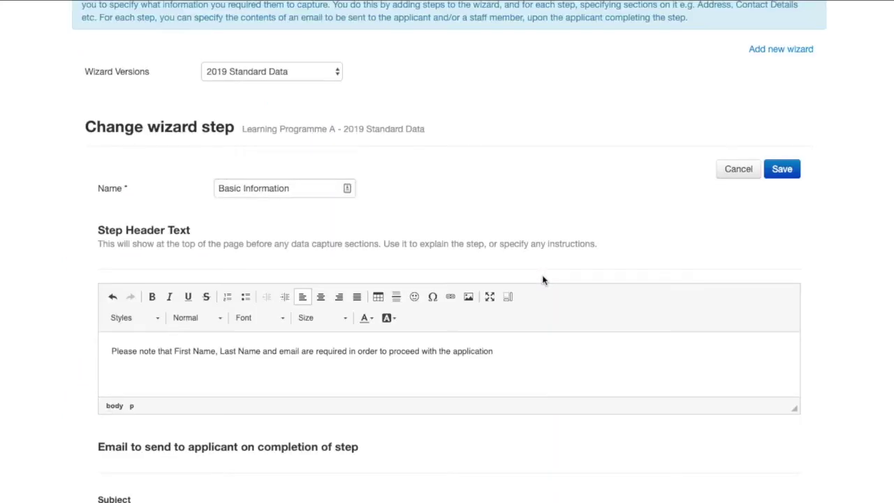
left_click(783, 169)
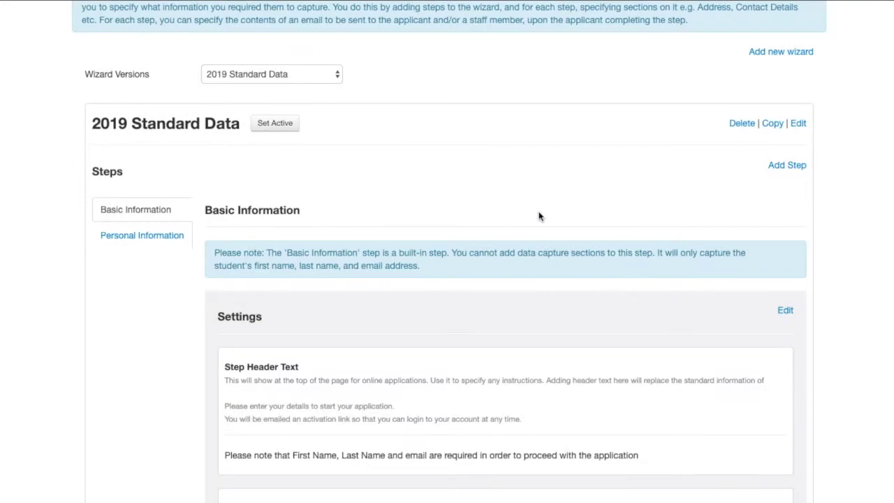
- Review the saved Basic Information settings, including the emails, terms and conditions, and notification recipient sections
scroll(439, 240, "down", 10)
scroll(439, 239, "down", 6)
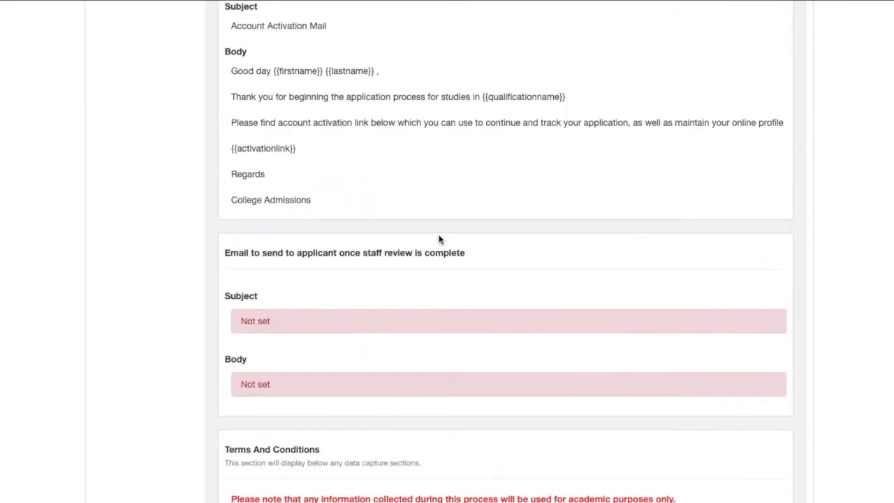
scroll(439, 239, "up", 8)
scroll(439, 240, "up", 2)
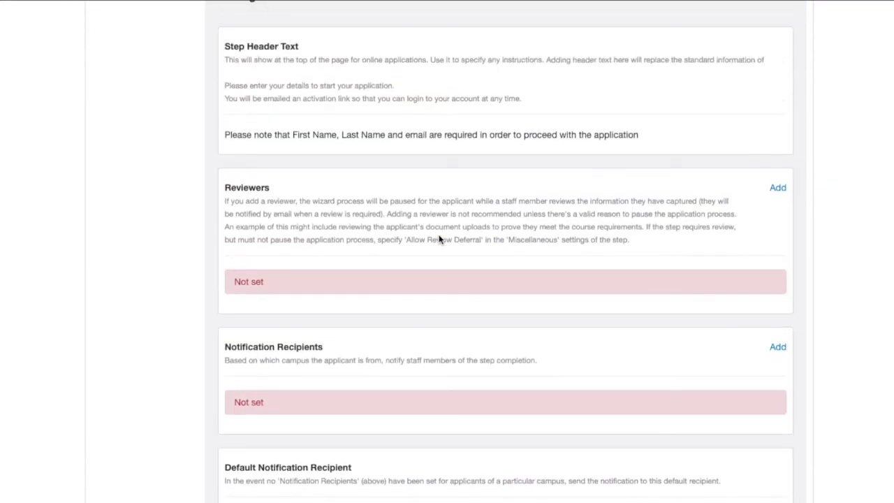
scroll(727, 408, "down", 2)
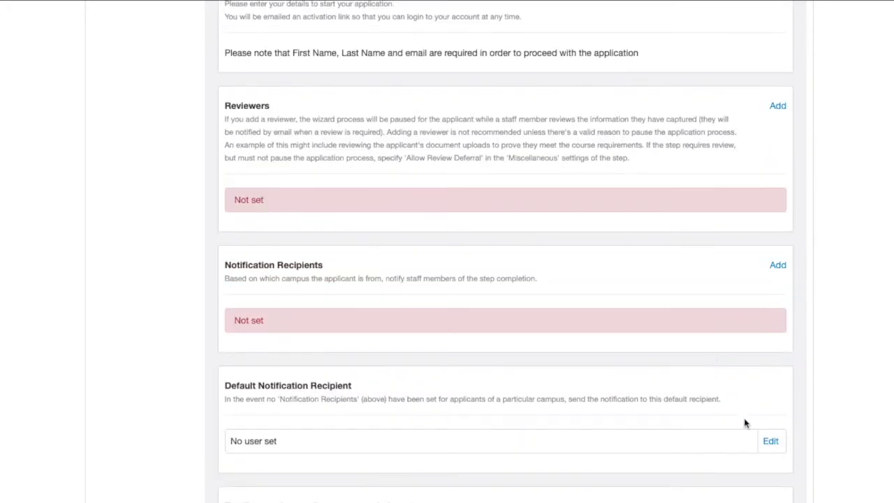
left_click(770, 441)
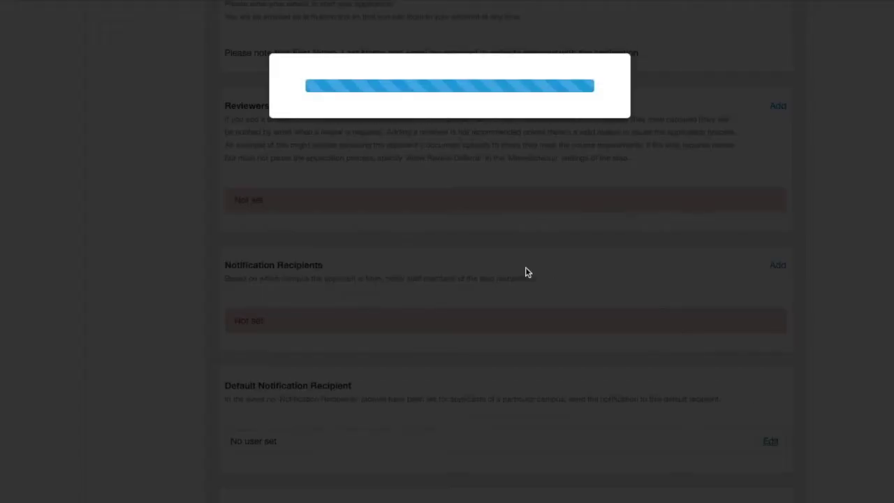
left_click(567, 169)
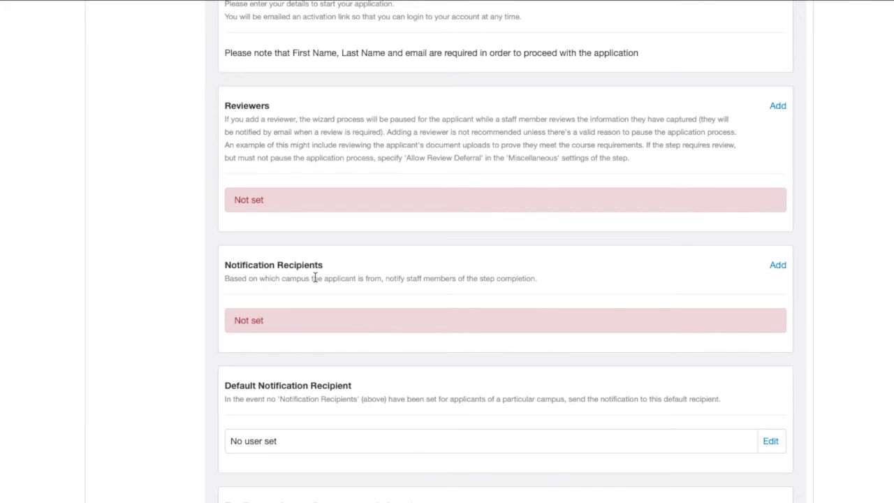
left_click_drag(322, 265, 207, 265)
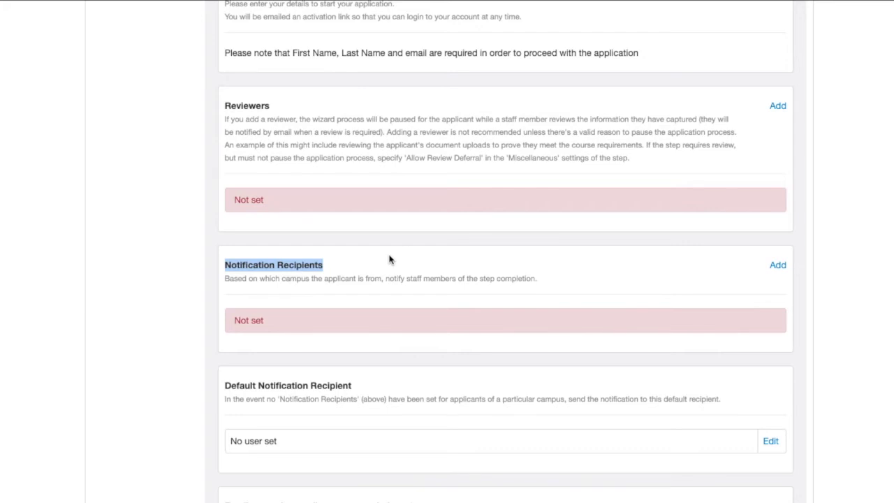
scroll(389, 259, "down", 1)
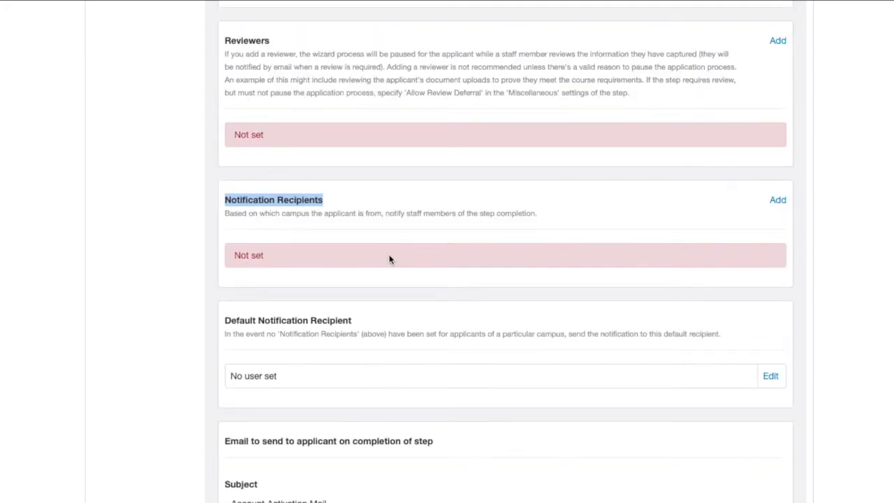
- Set the step's default notification recipient to Applications StudentManager and save it
left_click(770, 377)
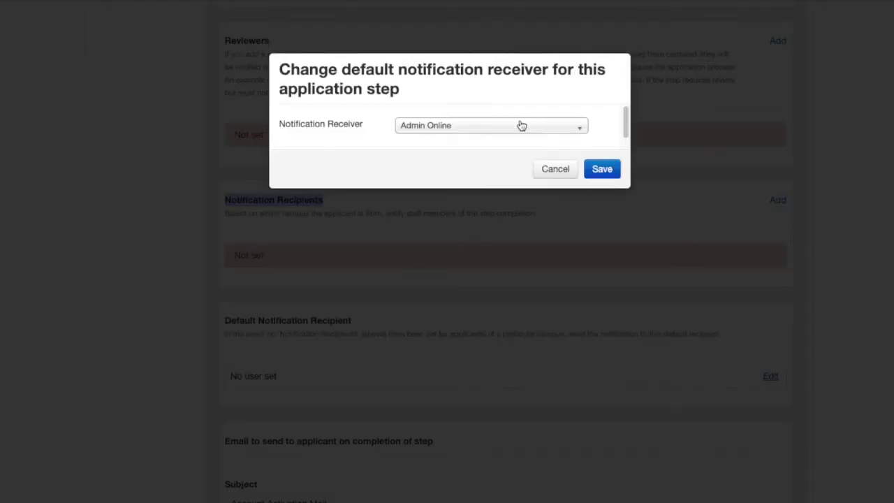
left_click(521, 126)
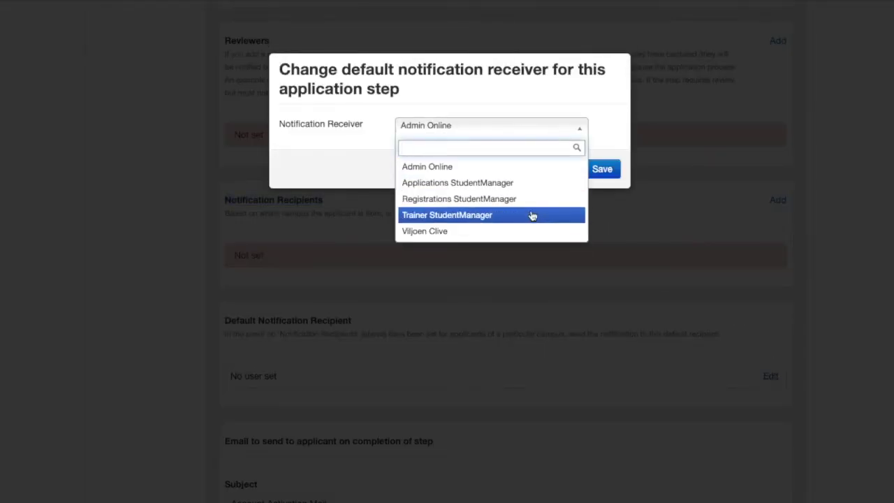
left_click(534, 183)
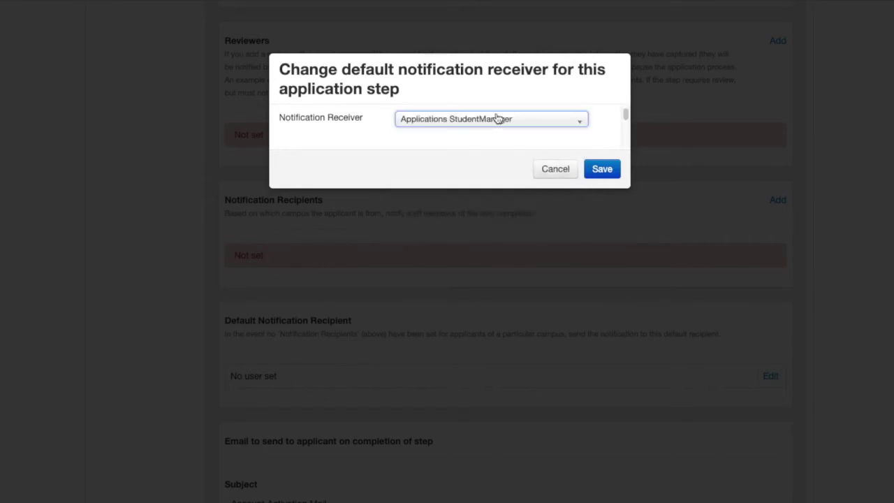
left_click(602, 169)
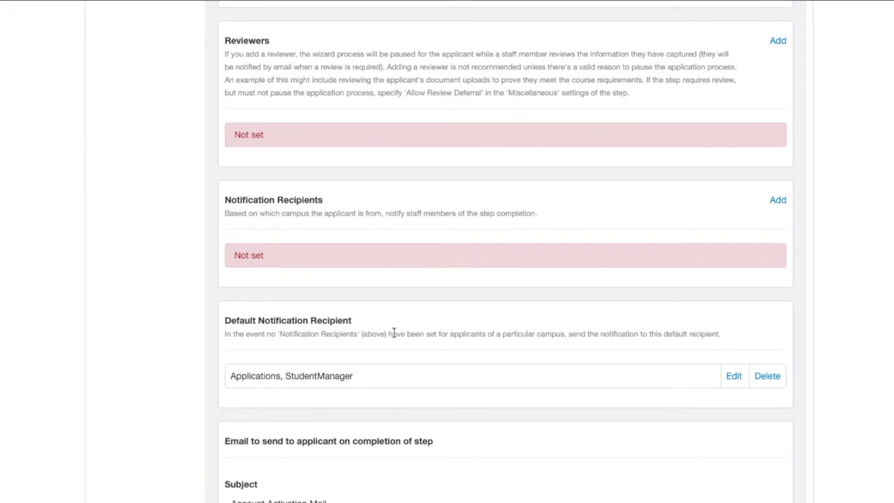
- Check the rest of the Basic Information settings and open the wizard's Personal Information step
scroll(395, 379, "down", 9)
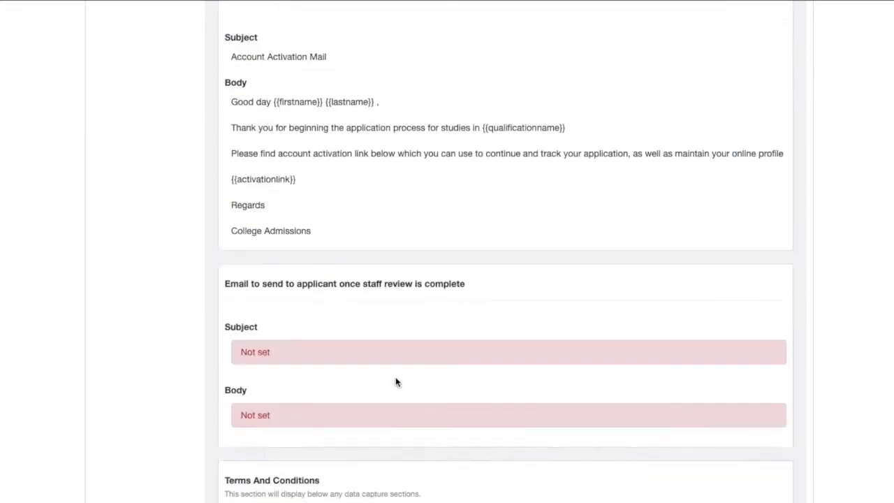
scroll(395, 381, "down", 3)
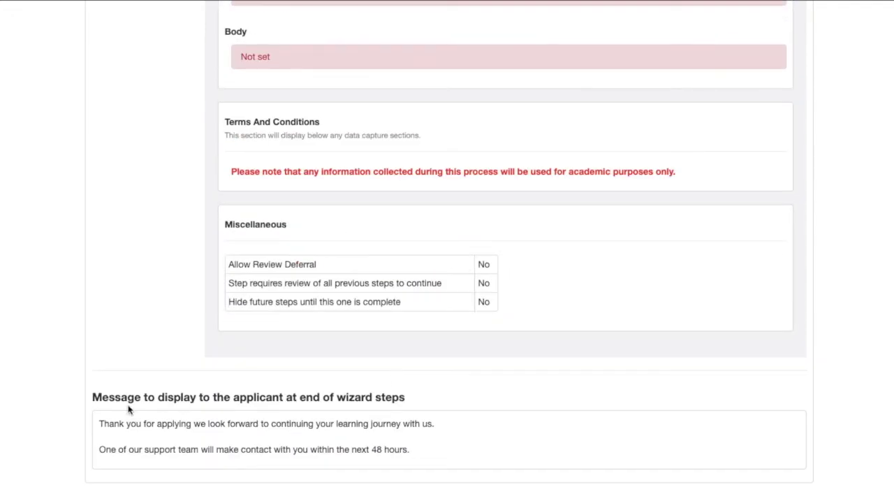
scroll(363, 410, "up", 10)
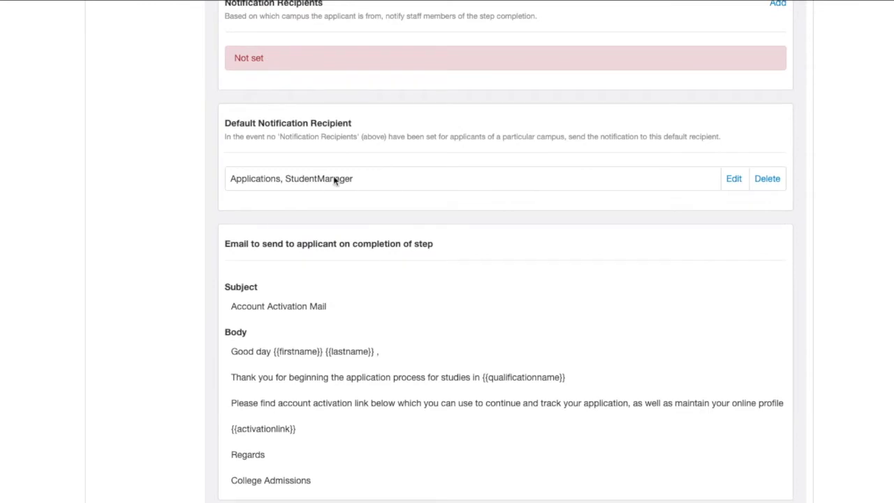
scroll(345, 138, "up", 7)
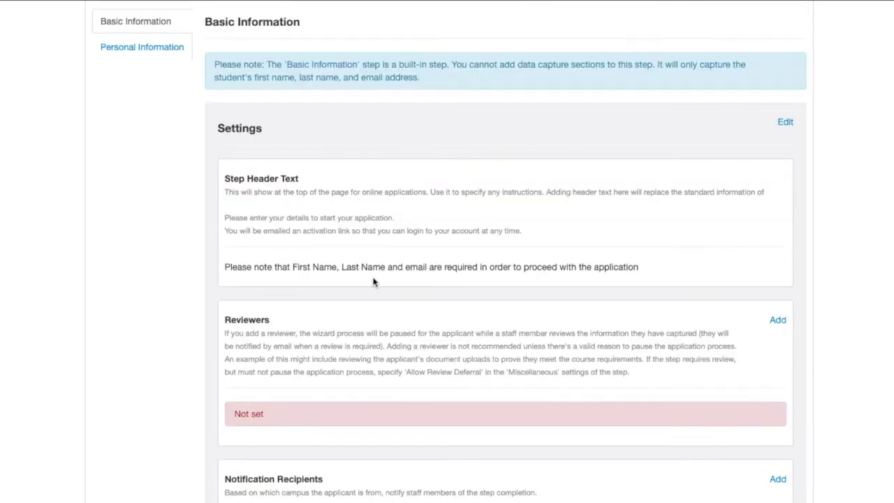
scroll(376, 283, "down", 3)
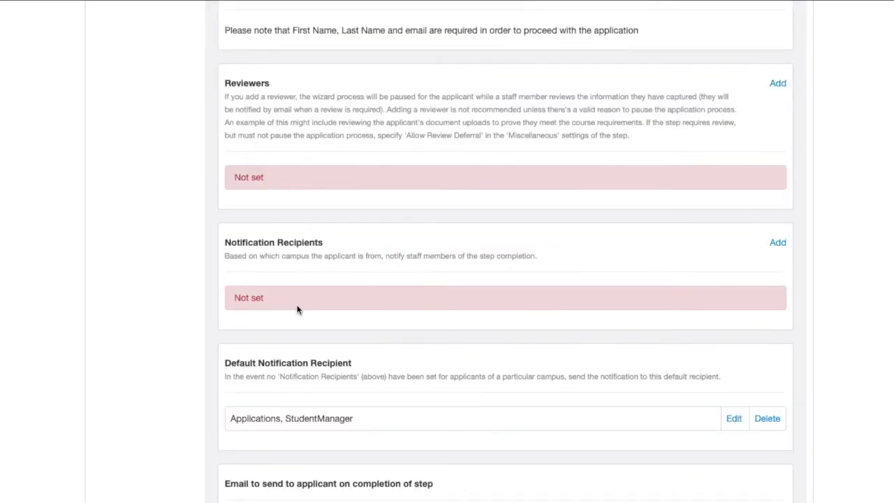
scroll(422, 372, "up", 5)
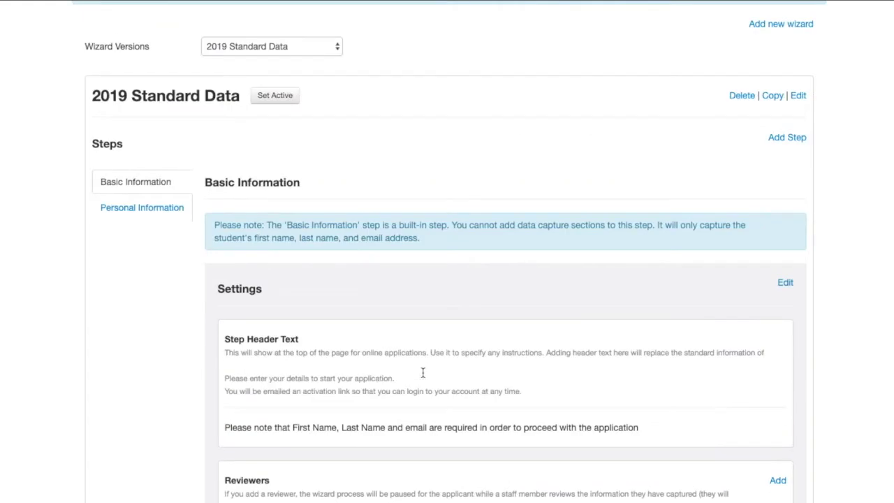
left_click(180, 215)
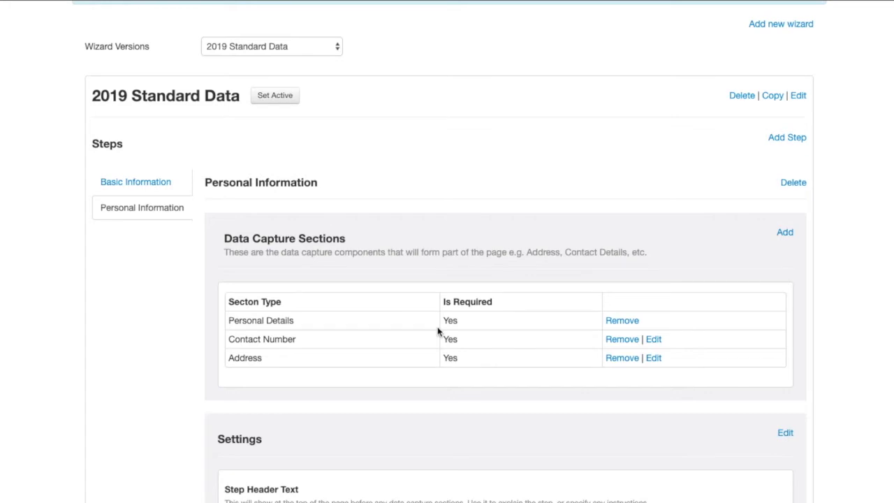
- Add an Identification Number data capture section to the Personal Information step
left_click(785, 232)
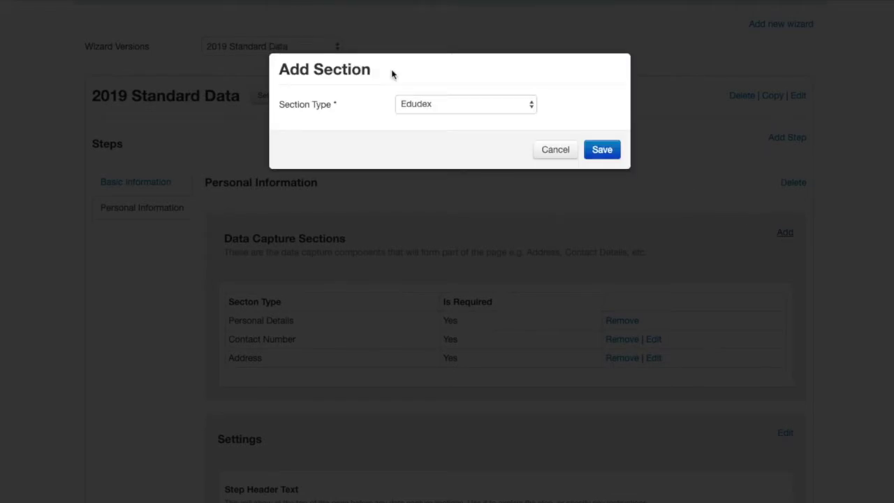
left_click(440, 104)
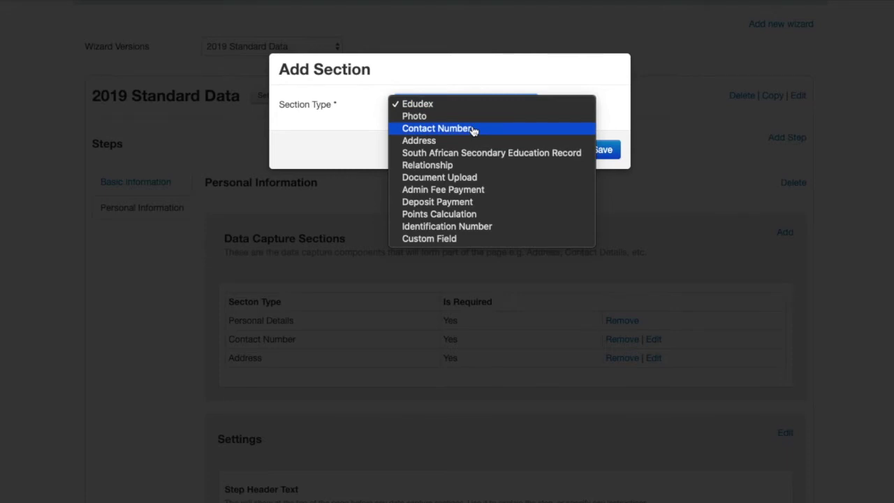
left_click(481, 226)
left_click(603, 149)
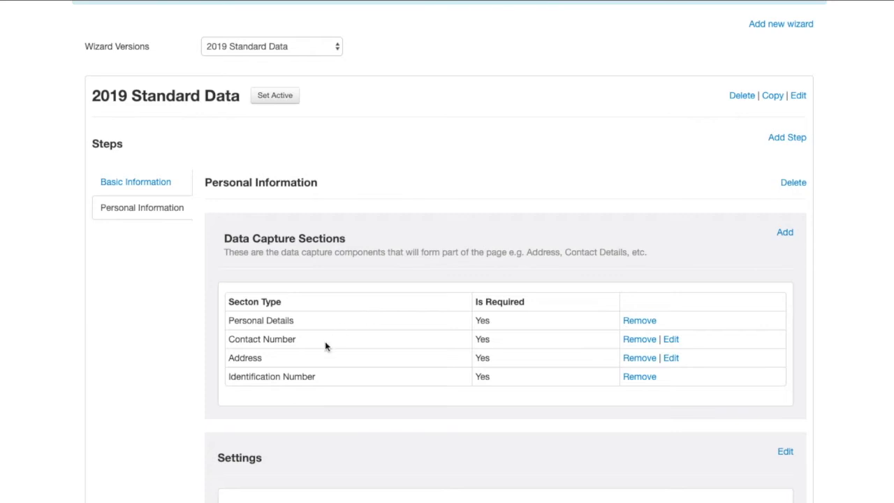
- Make the home contact number optional in the Contact Number section's settings and save them
left_click(670, 339)
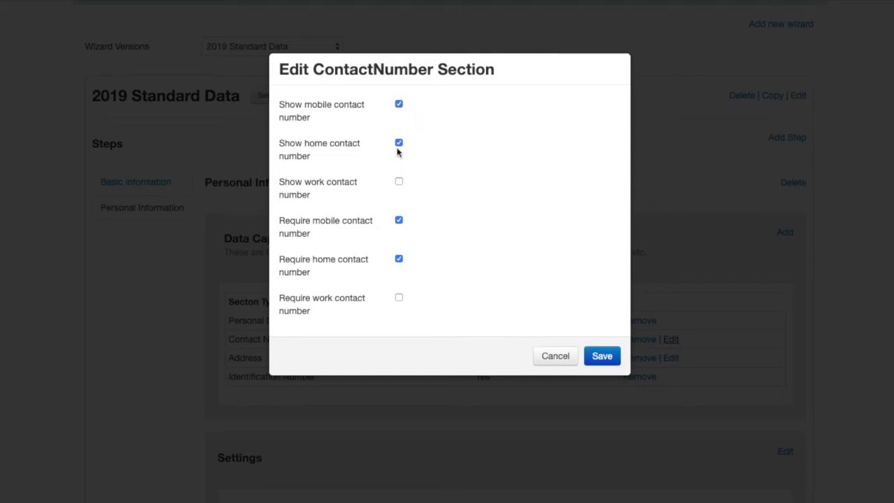
left_click(399, 259)
left_click(599, 357)
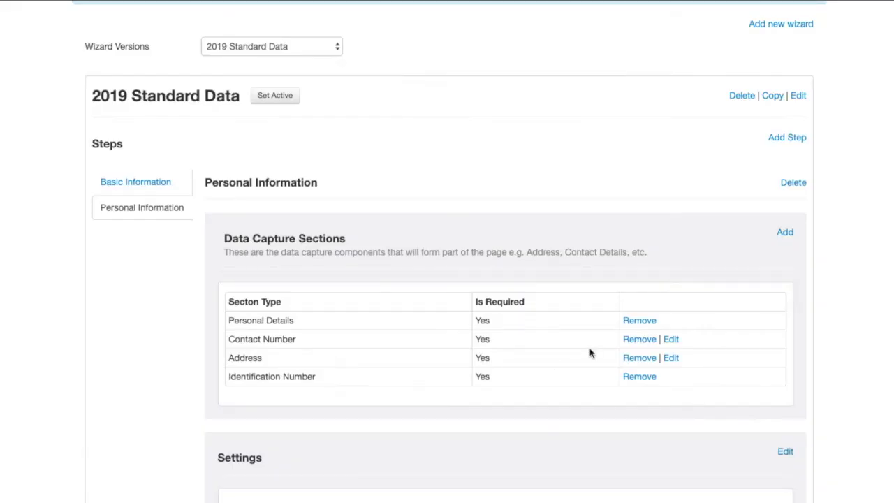
- In the Address section's settings, stop requiring the postal address, switch off showing the physical address, and save
left_click(670, 358)
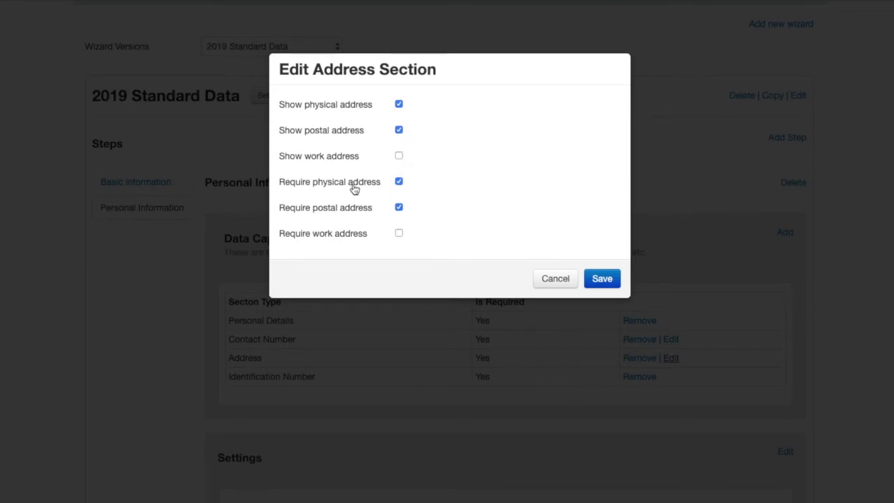
left_click(399, 207)
left_click(399, 104)
left_click(603, 280)
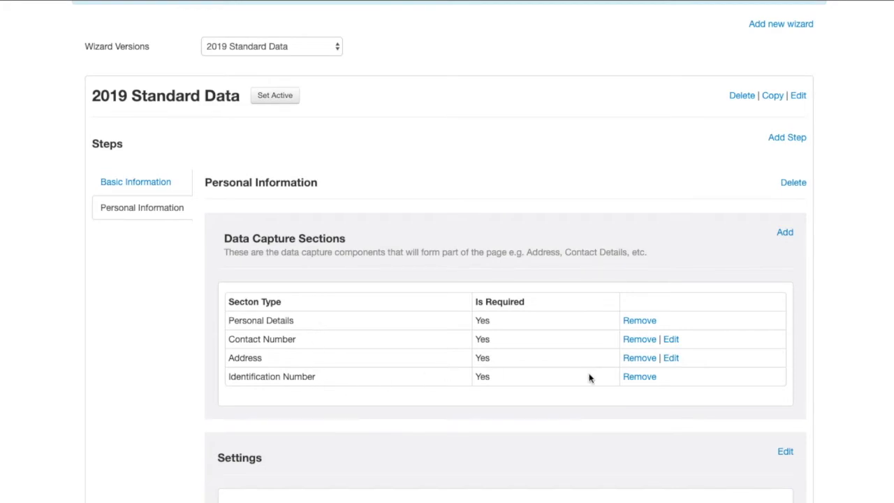
- Add a Document Upload section to the Personal Information step with Identity Document as the required upload
left_click(793, 231)
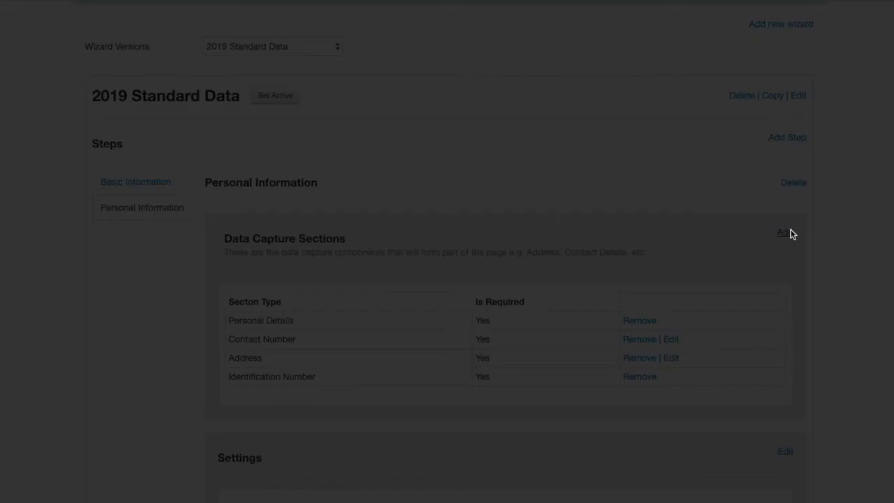
left_click(502, 108)
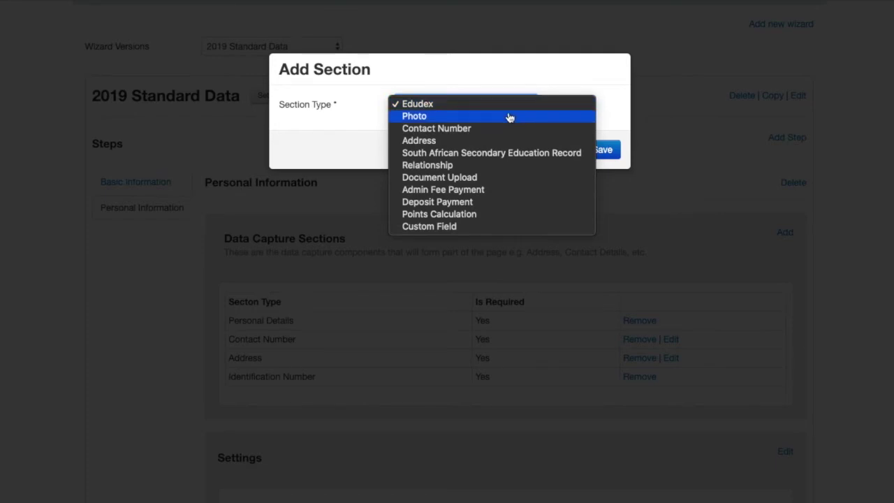
left_click(499, 183)
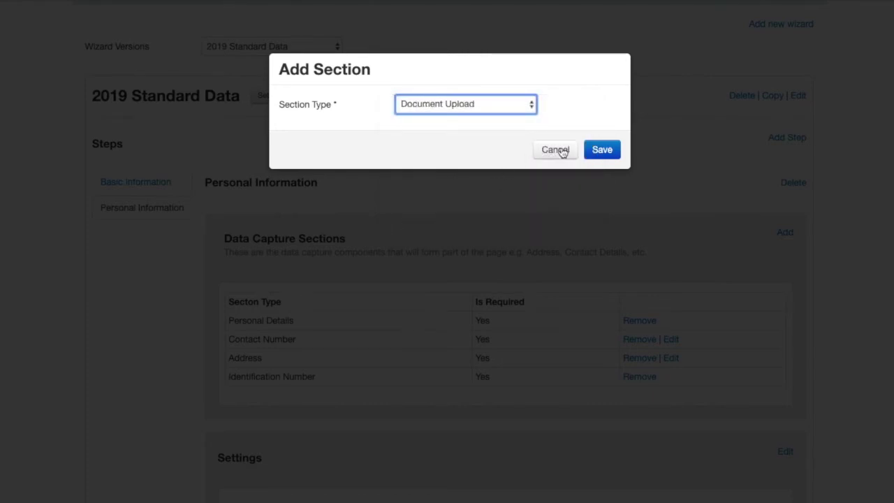
left_click(600, 151)
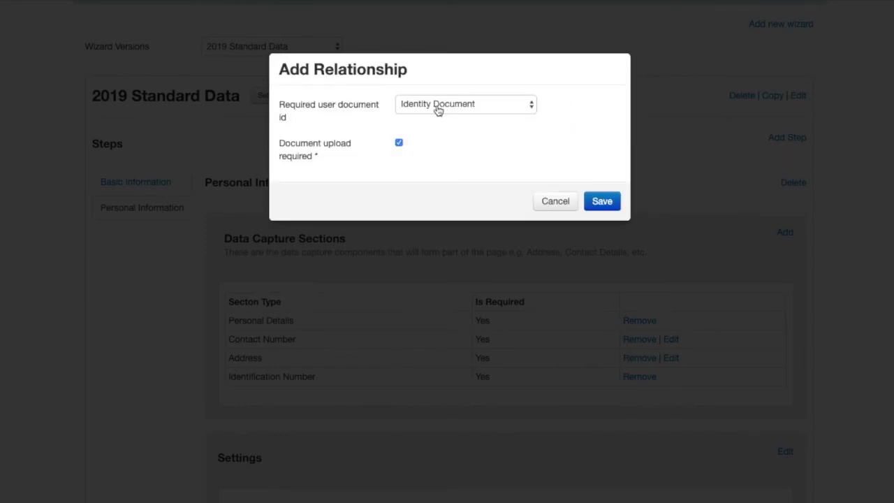
left_click(438, 111)
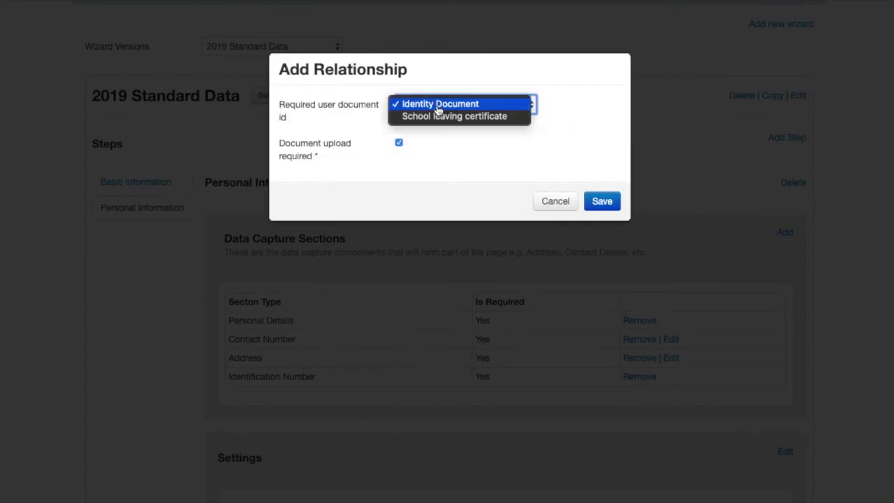
left_click(439, 88)
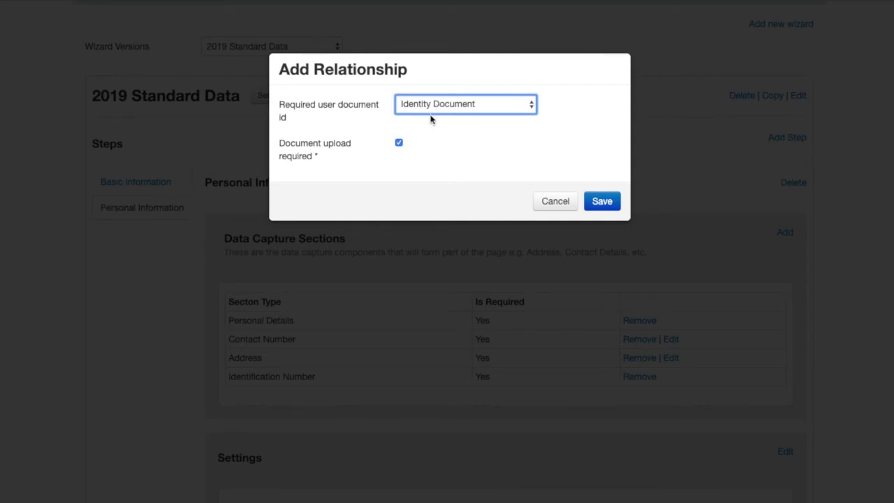
left_click(602, 203)
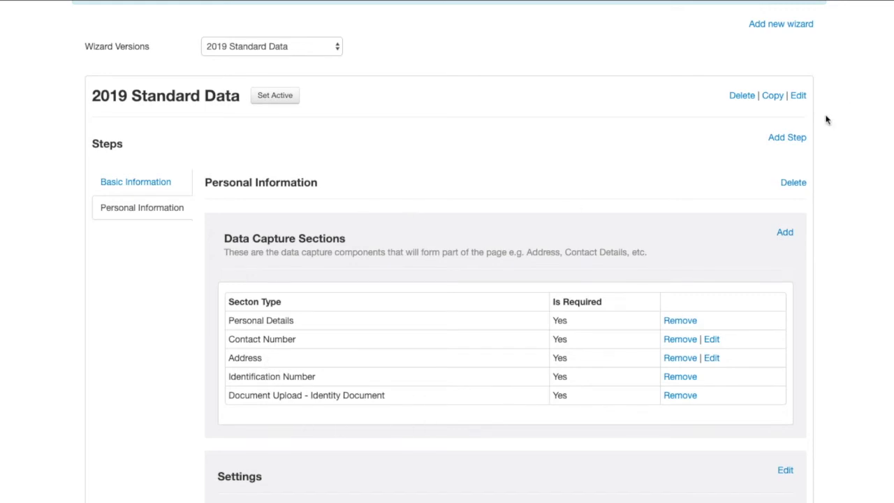
- Add a new wizard step named Previous Education and save it
left_click(792, 141)
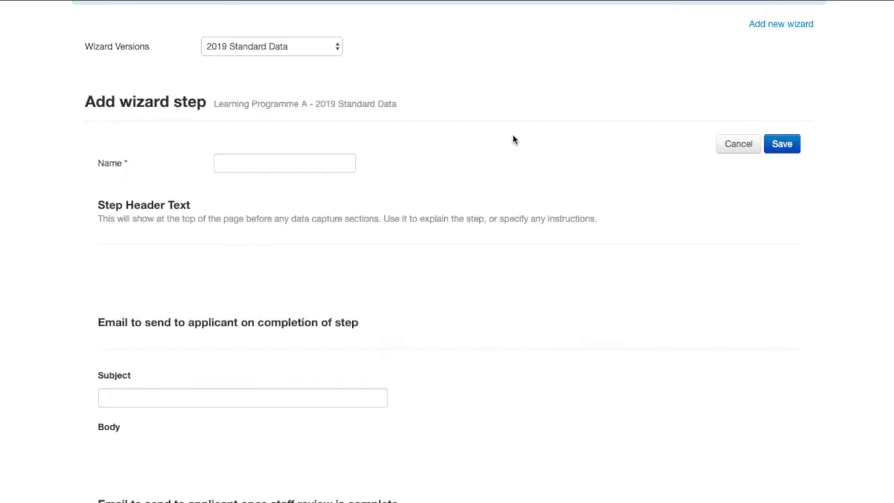
left_click(302, 165)
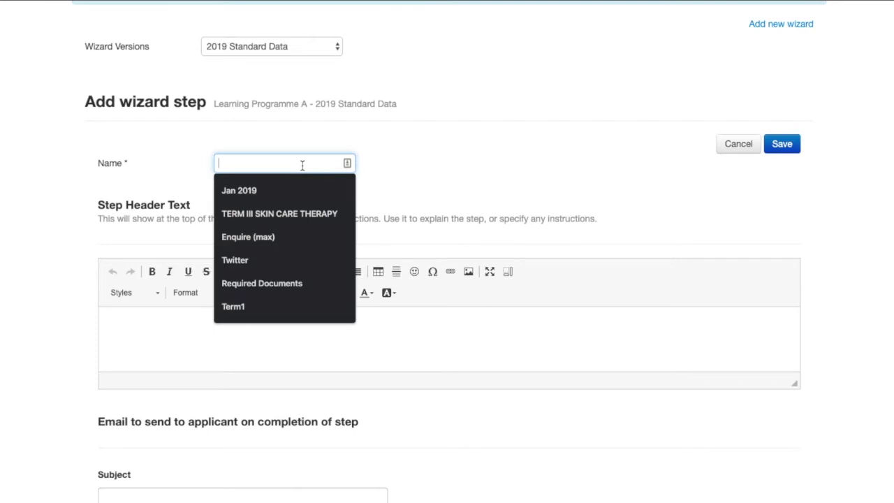
type("Previous Education")
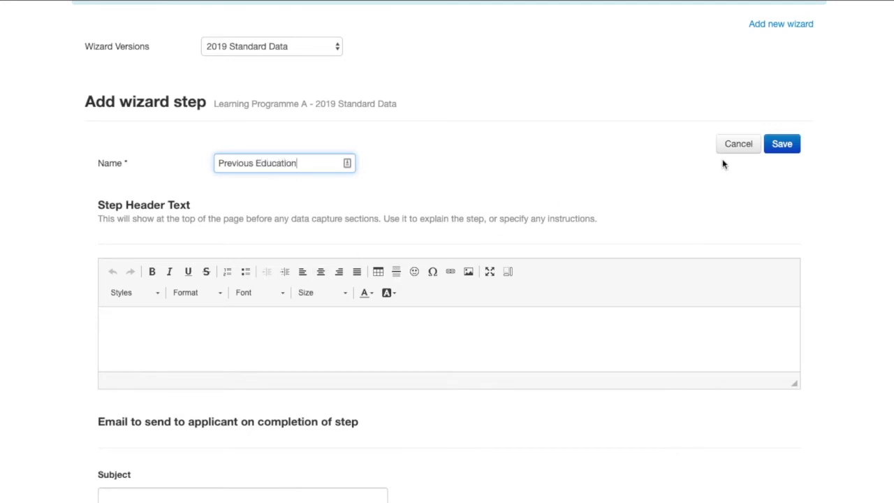
left_click(783, 149)
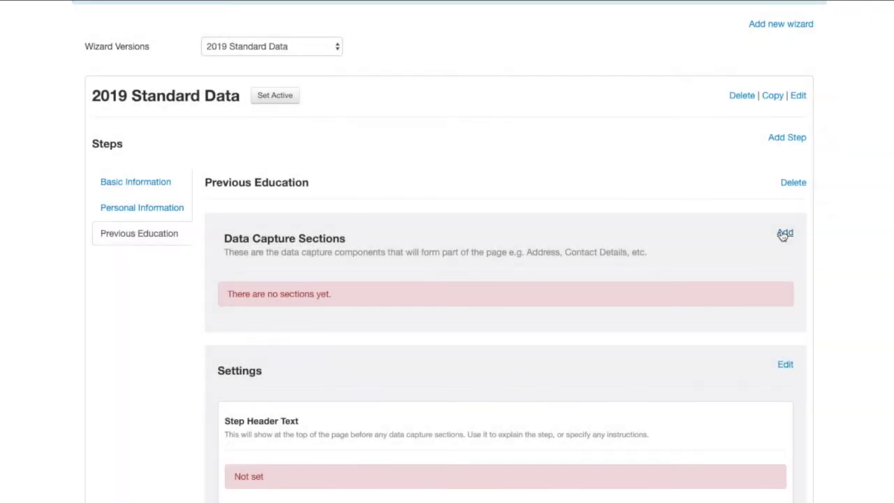
- Add a South African Secondary Education Record data capture section to the Previous Education step
left_click(783, 233)
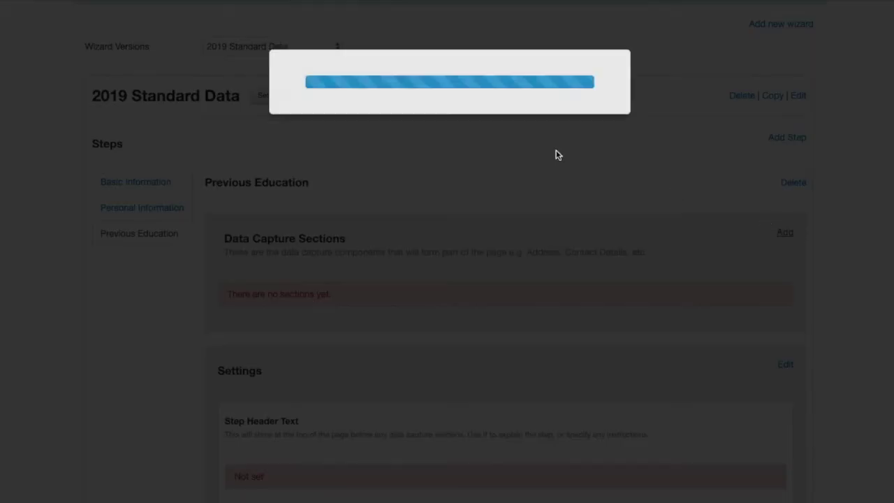
left_click(465, 108)
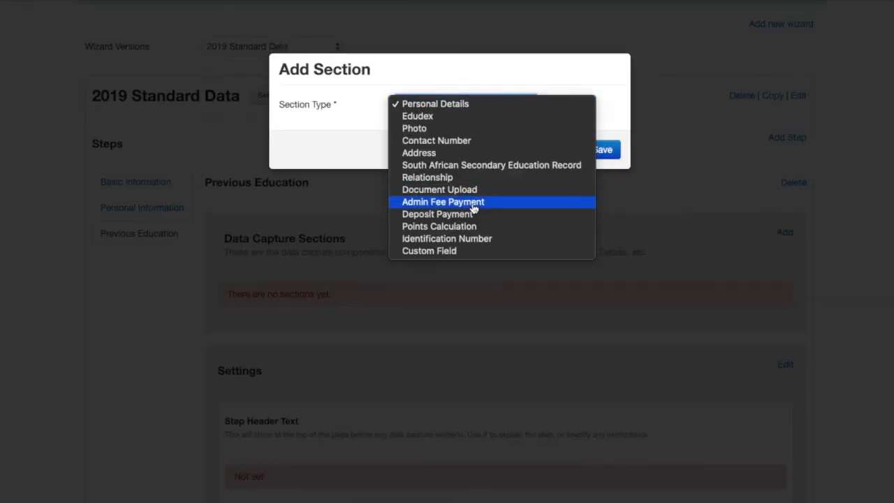
left_click(474, 165)
left_click(593, 149)
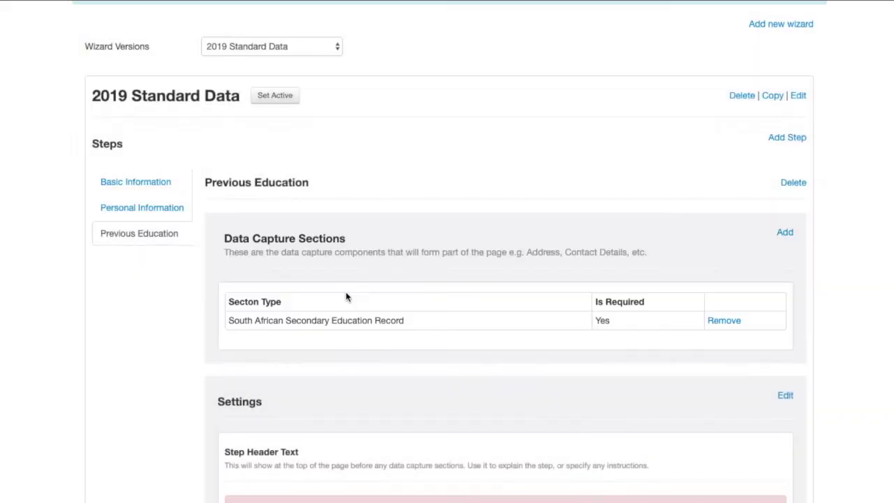
- Add a Document Upload section to the Previous Education step with School leaving certificate as the required upload
left_click(784, 232)
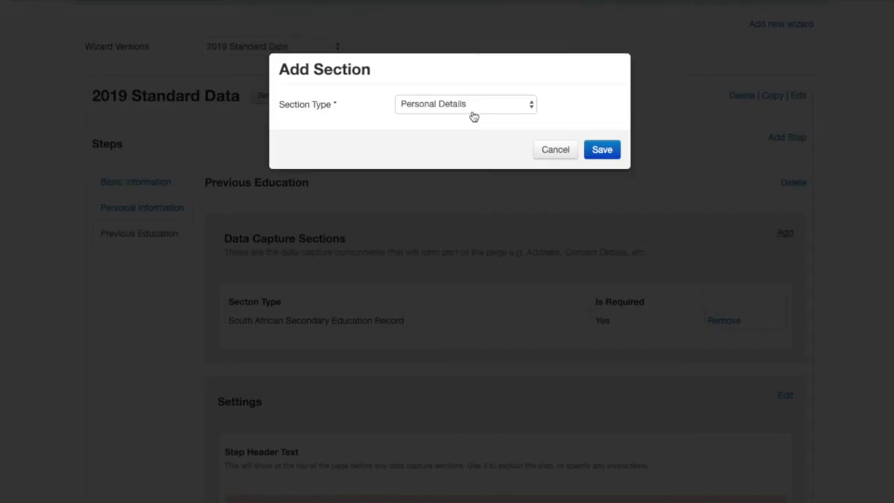
left_click(455, 110)
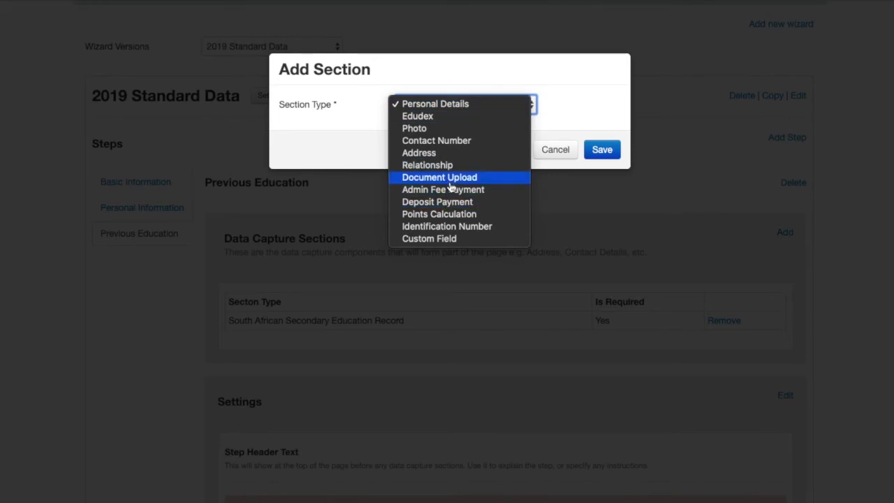
left_click(450, 180)
left_click(602, 149)
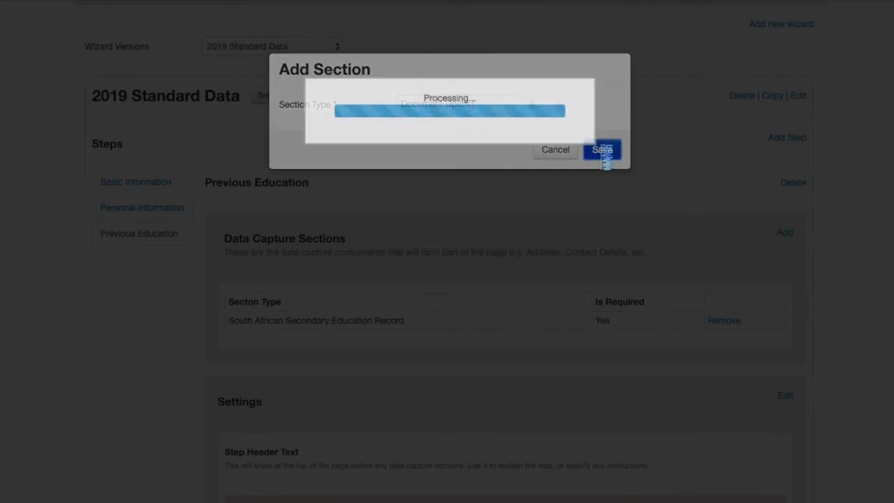
left_click(485, 112)
left_click(484, 117)
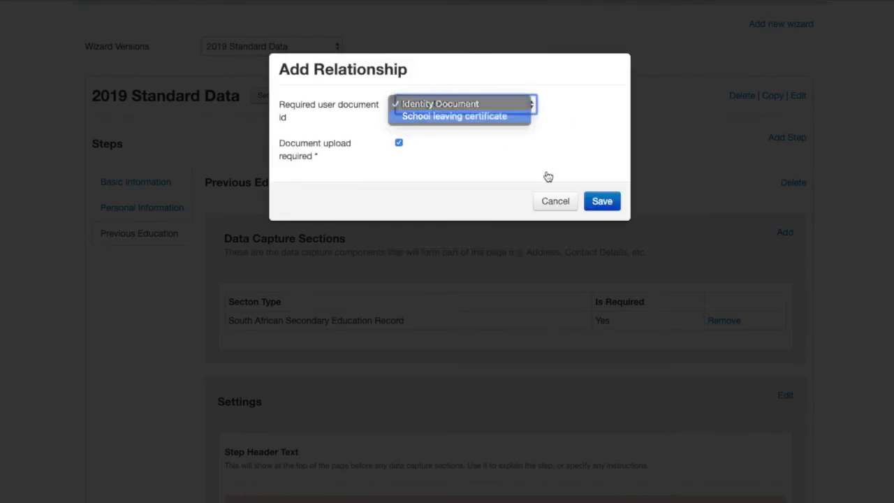
left_click(602, 201)
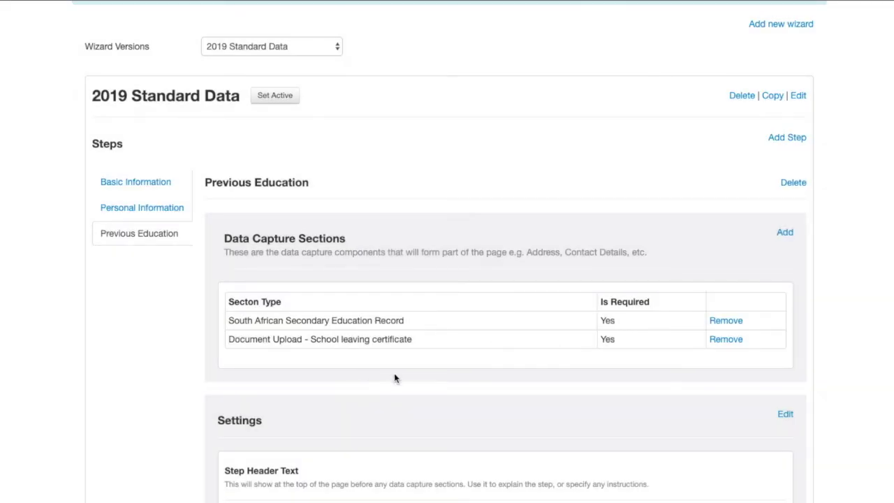
- Review the configured contents of the Basic Information, Personal Information and Previous Education steps
scroll(458, 377, "down", 2)
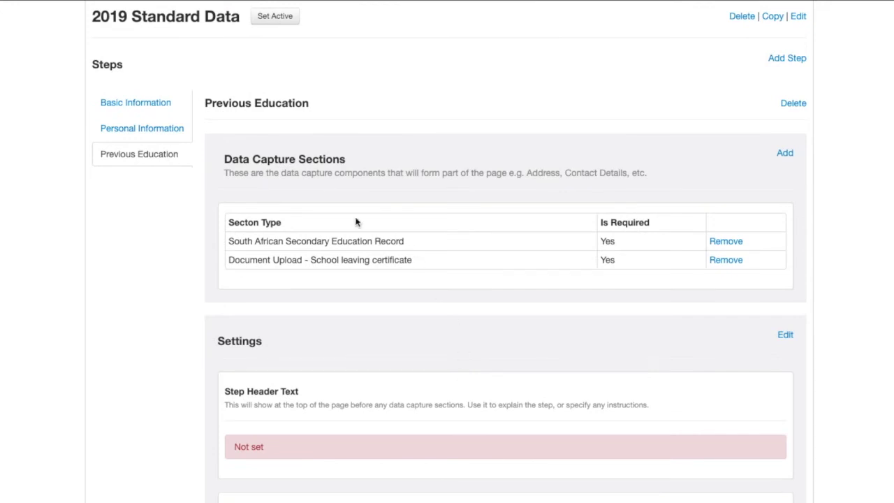
left_click(148, 103)
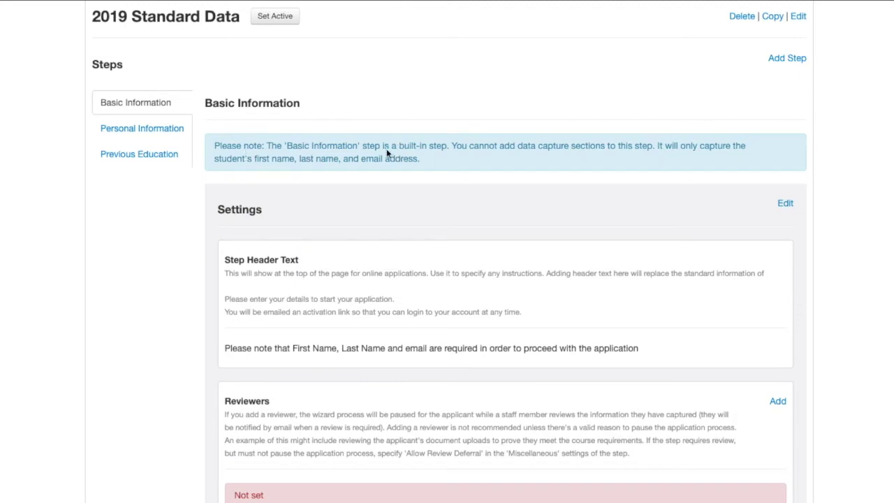
left_click(157, 133)
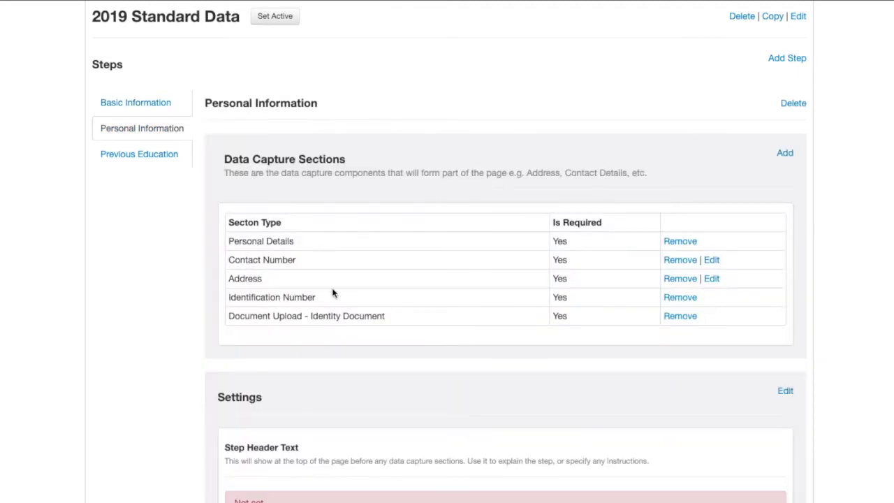
left_click(160, 155)
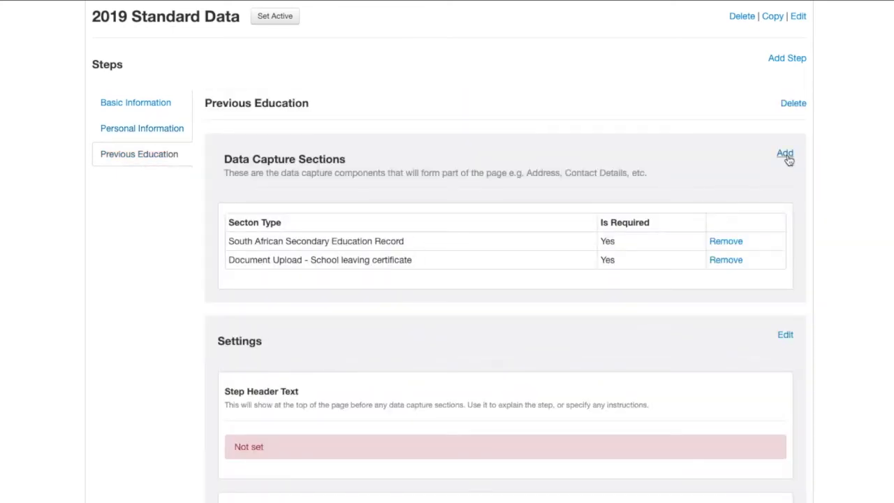
- Add a new wizard step named Finance with no header text and save it
left_click(788, 59)
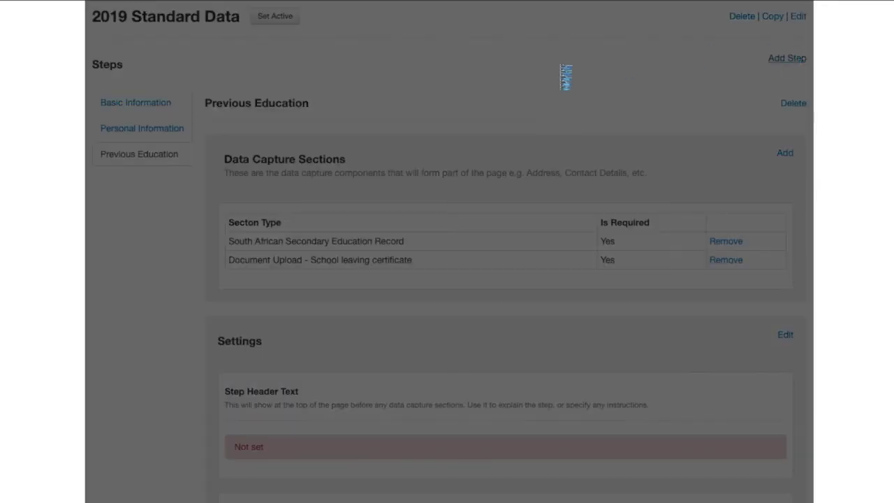
left_click(300, 72)
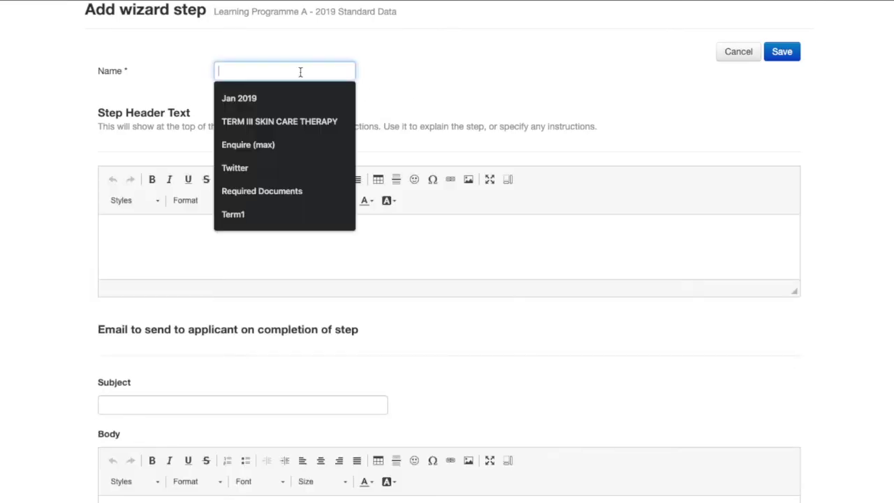
type("Finan")
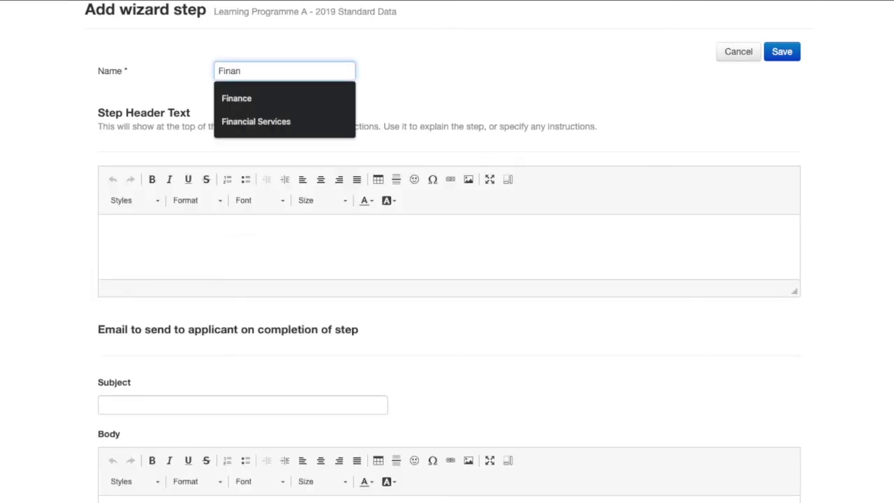
left_click(285, 98)
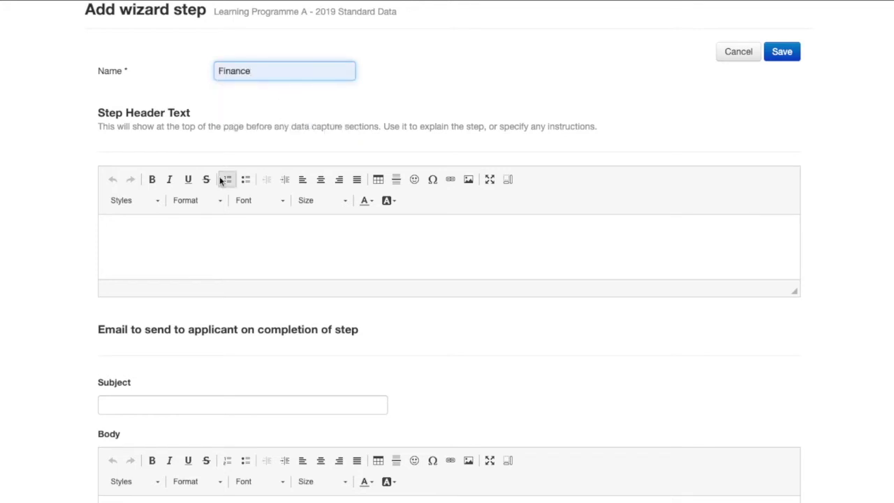
left_click(203, 239)
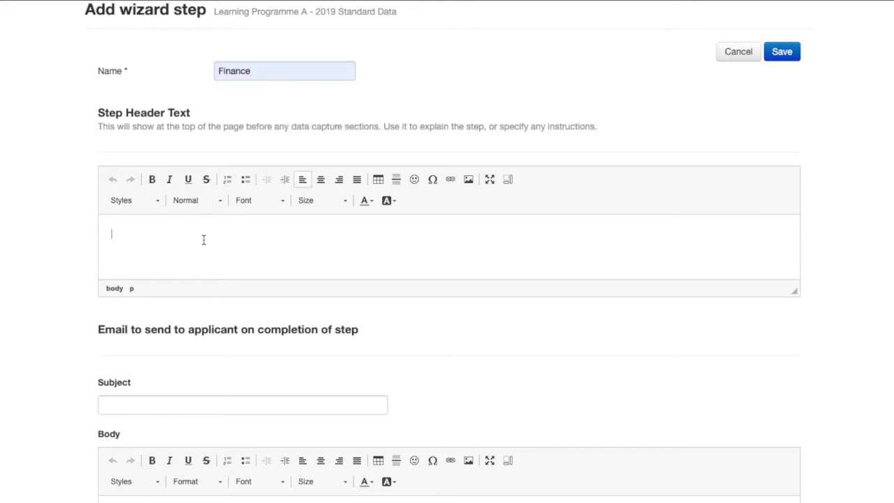
left_click(784, 53)
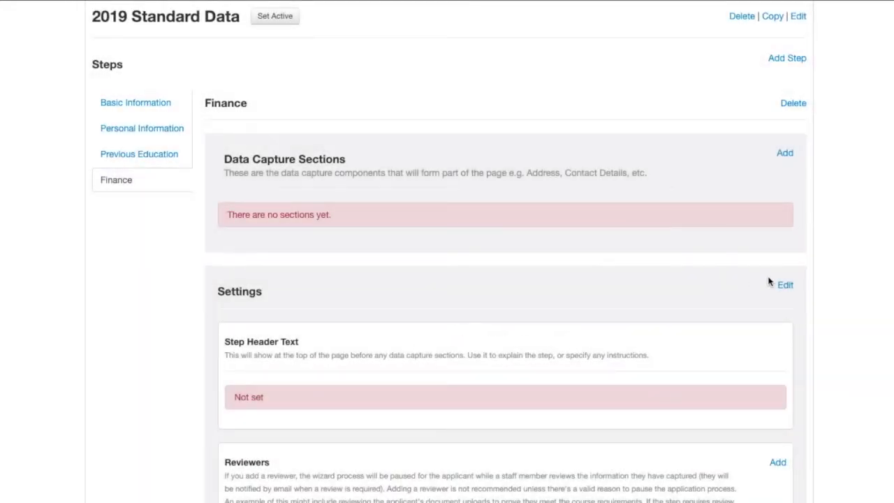
- Add an Admin Fee Payment data capture section to the Finance step
left_click(784, 153)
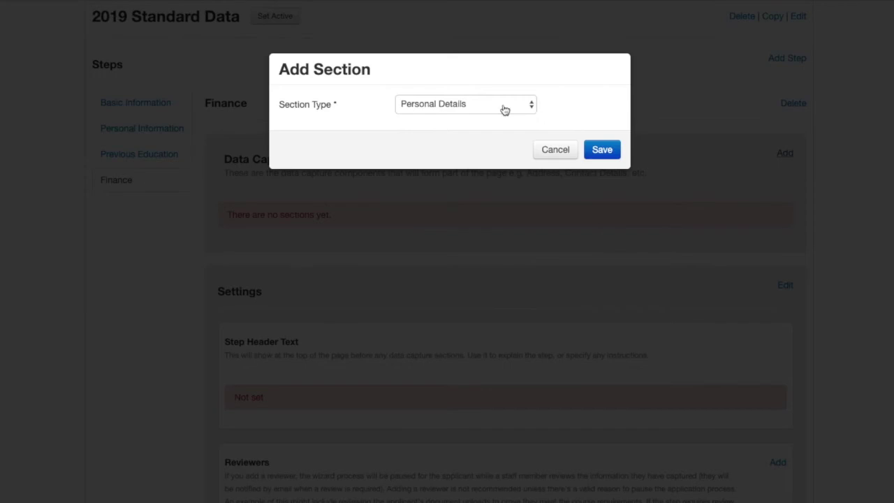
left_click(502, 109)
left_click(489, 202)
left_click(601, 150)
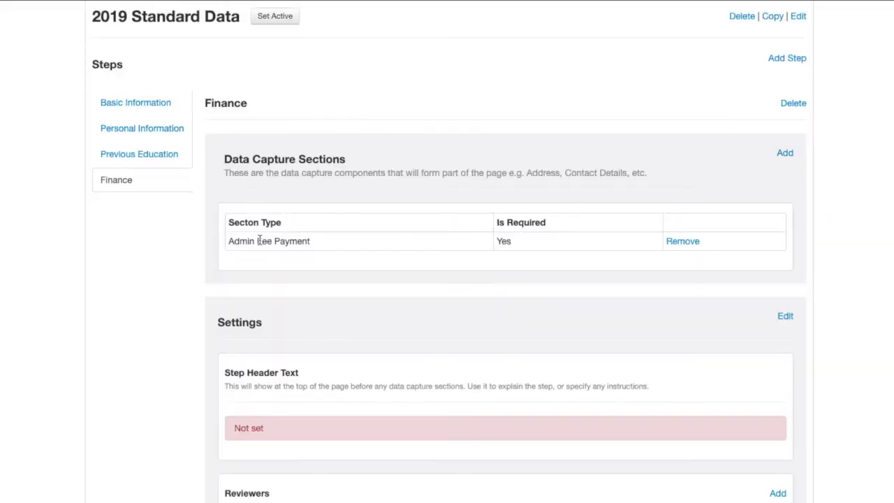
left_click_drag(307, 240, 228, 241)
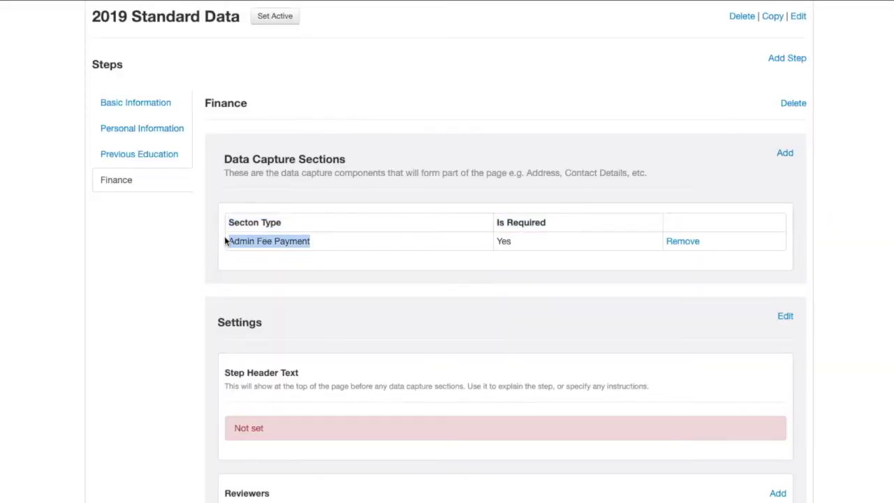
- Add a Deposit Payment data capture section to the Finance step
left_click(786, 155)
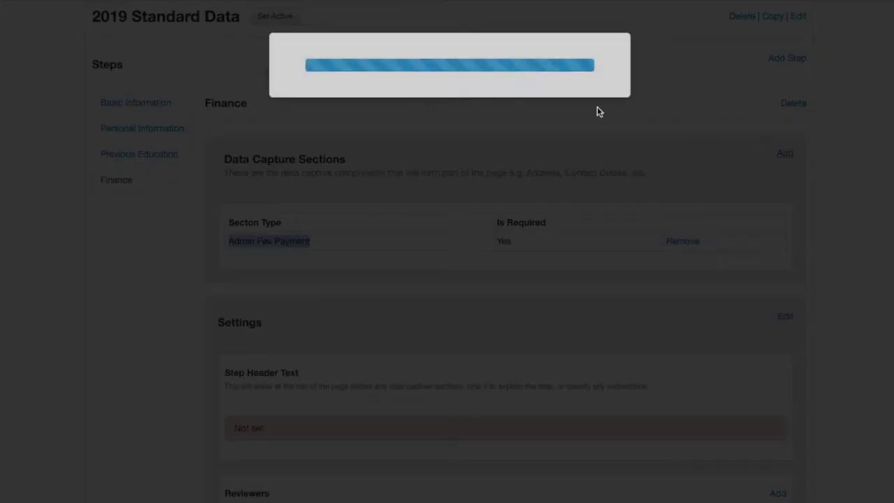
left_click(435, 107)
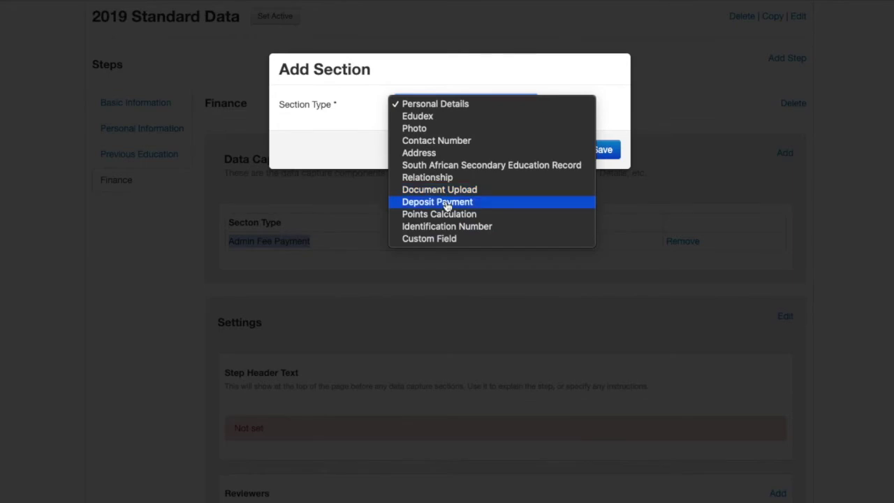
left_click(437, 202)
left_click(598, 149)
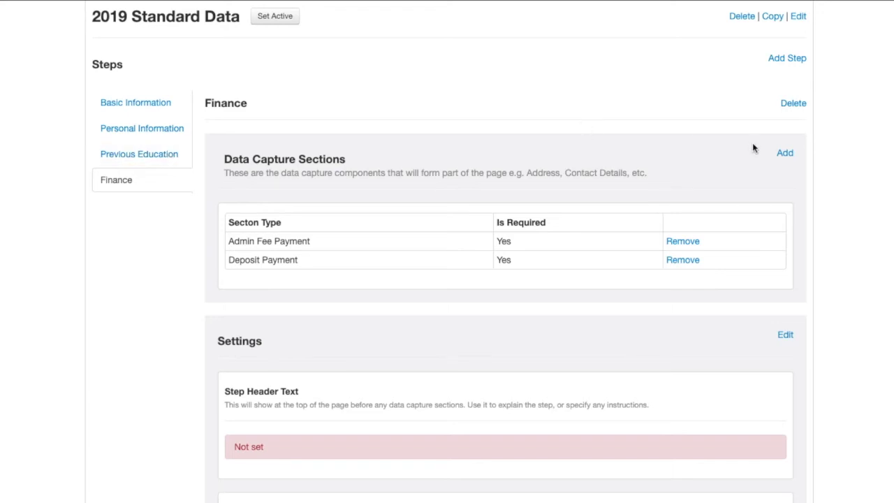
- Start adding a Relationship data capture section to the Finance step
left_click(788, 153)
left_click(490, 107)
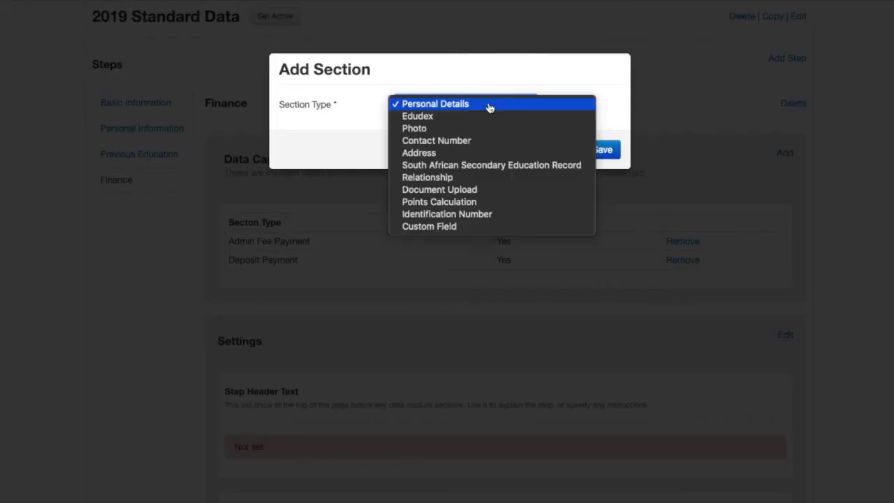
left_click(472, 182)
left_click(602, 149)
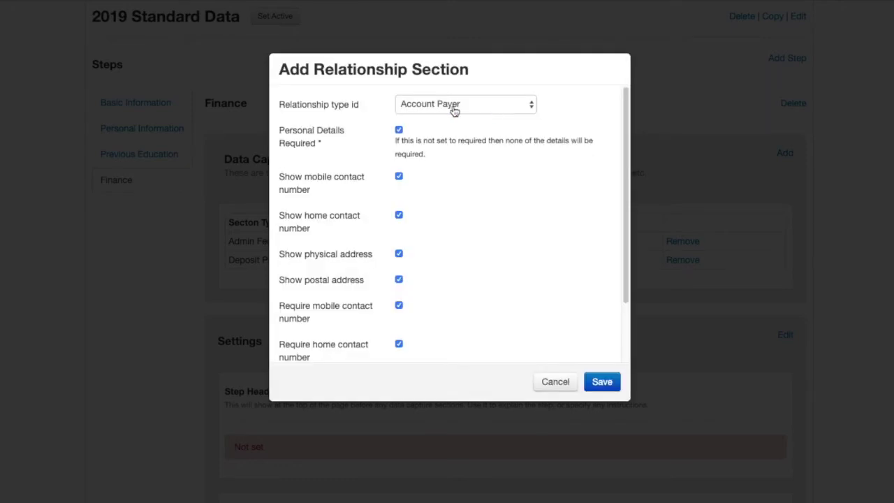
left_click_drag(454, 160, 389, 134)
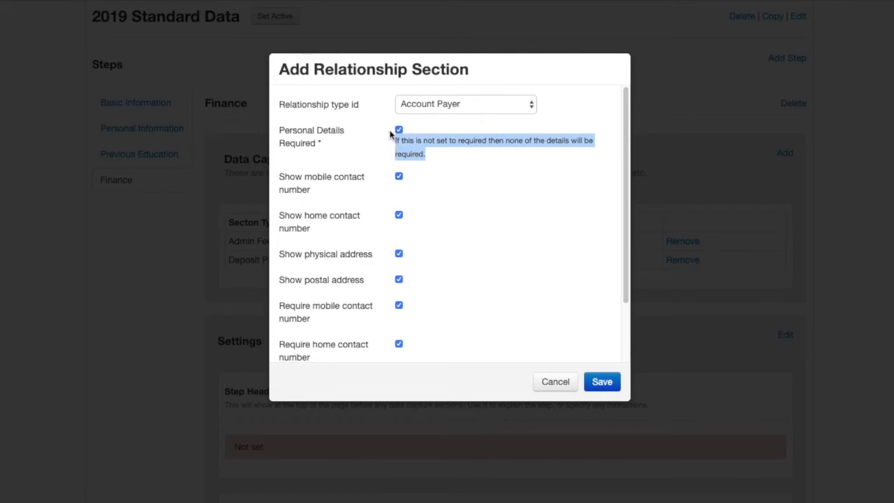
left_click(411, 105)
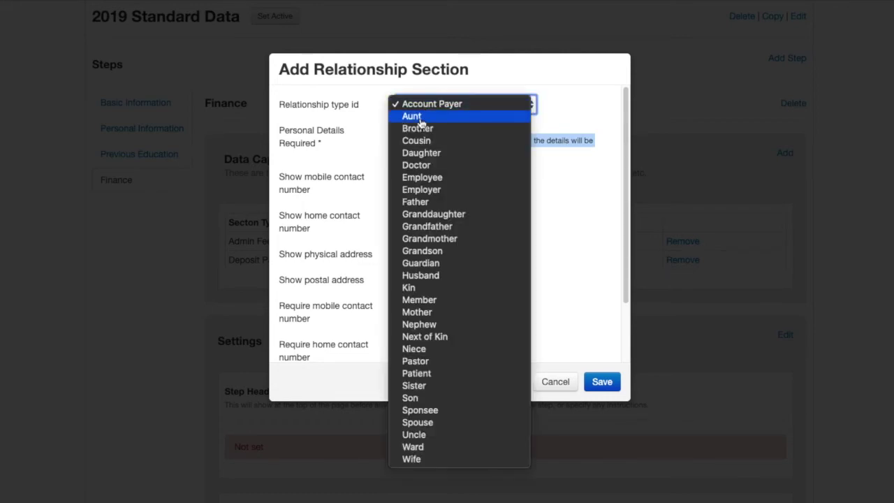
left_click(420, 117)
left_click(437, 107)
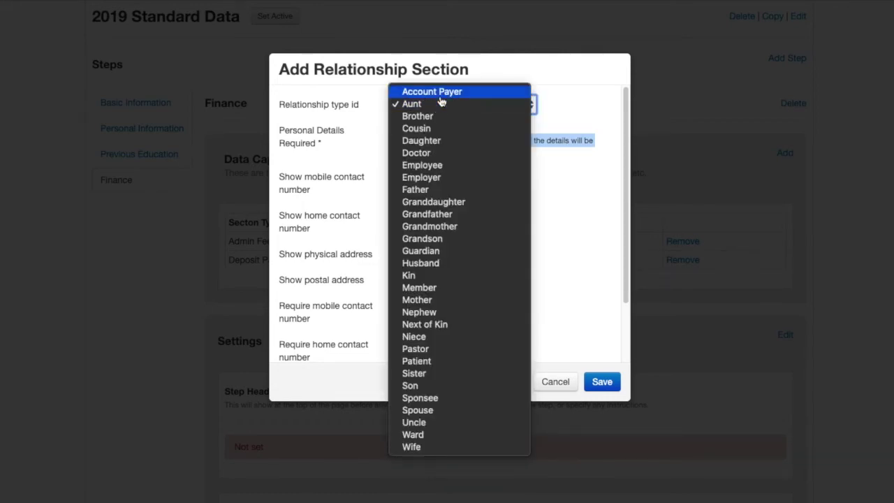
left_click(441, 92)
left_click(399, 130)
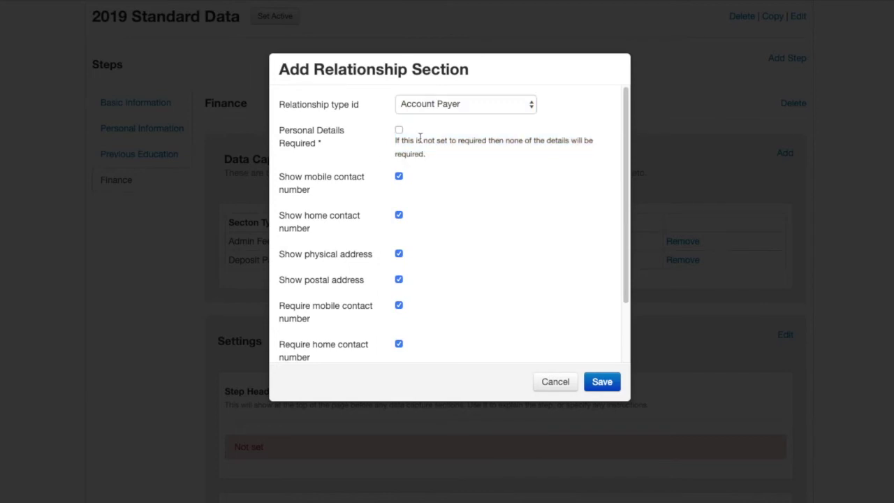
left_click(398, 130)
- Save the relationship section as Account Payer, with personal details required and all contact numbers and addresses shown and required
scroll(330, 195, "down", 2)
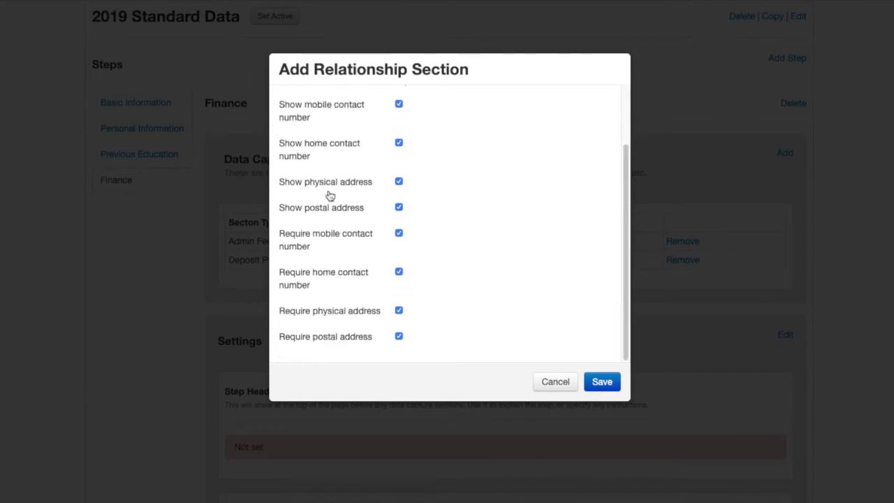
scroll(357, 303, "up", 1)
scroll(357, 302, "up", 1)
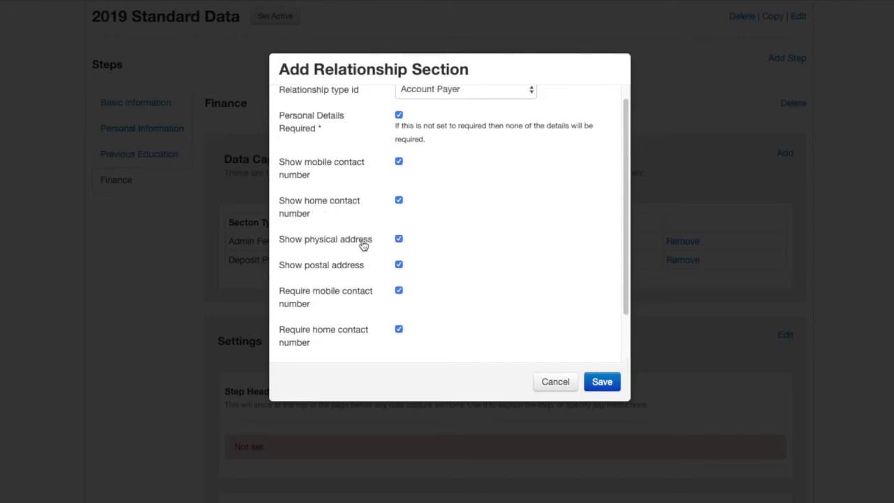
scroll(322, 272, "down", 2)
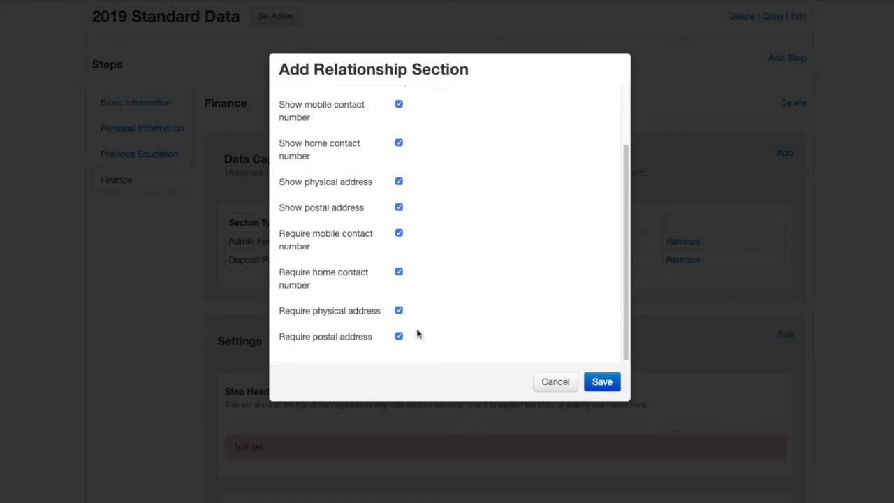
left_click(602, 381)
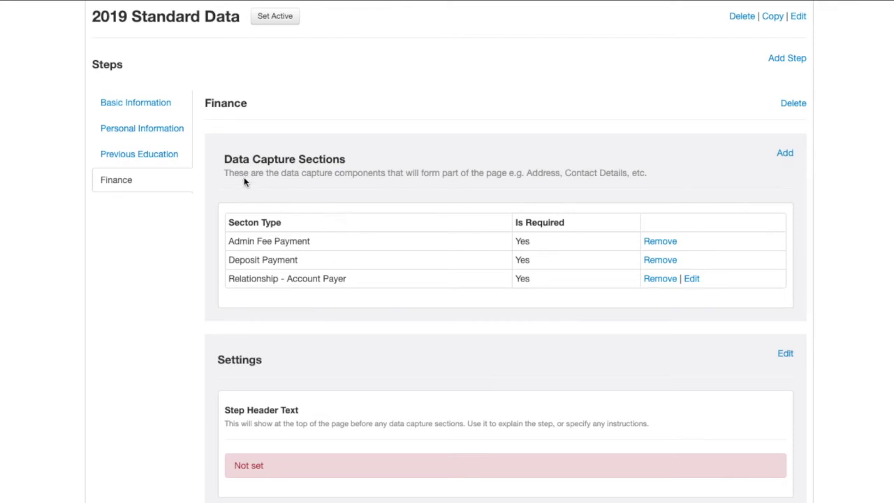
- Set the Finance step's default notification recipient to Applications StudentManager
scroll(371, 240, "down", 15)
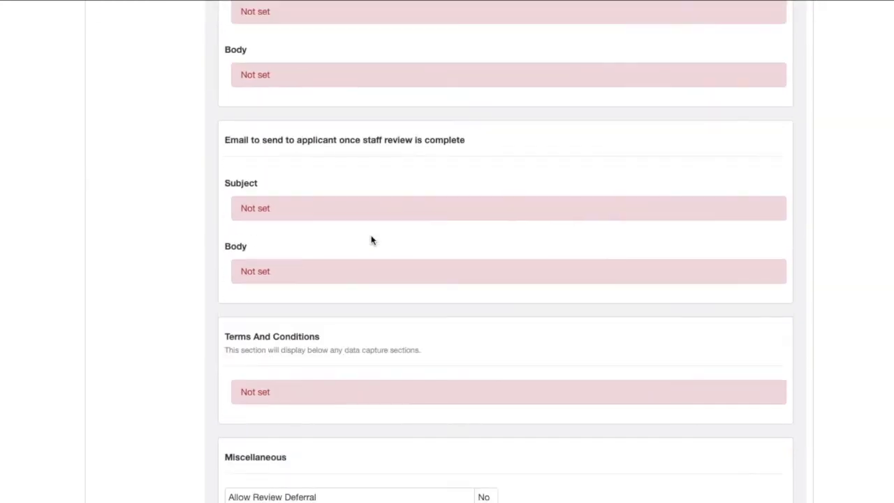
scroll(371, 240, "up", 7)
scroll(371, 240, "up", 2)
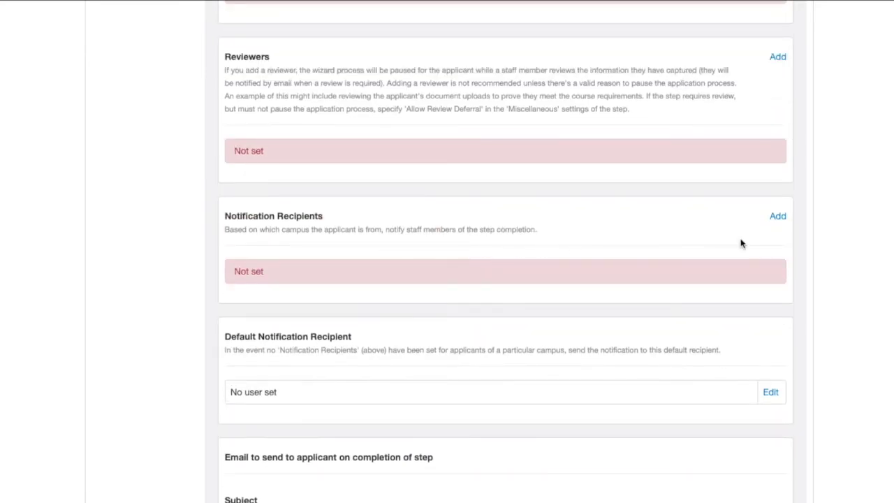
left_click(777, 217)
left_click(558, 176)
left_click(769, 391)
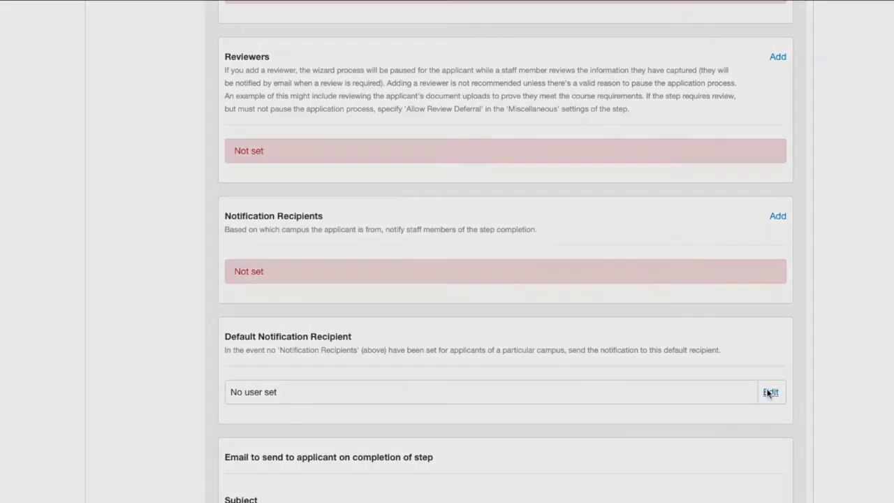
left_click(541, 125)
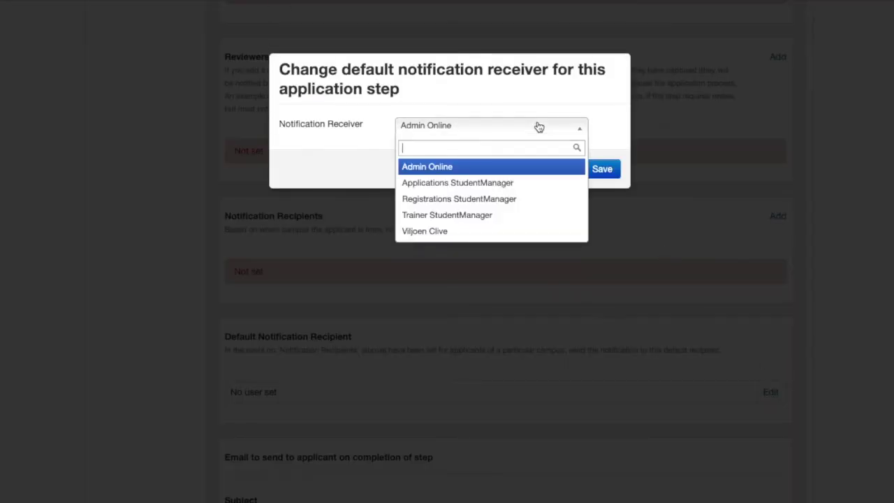
left_click(500, 183)
left_click(595, 168)
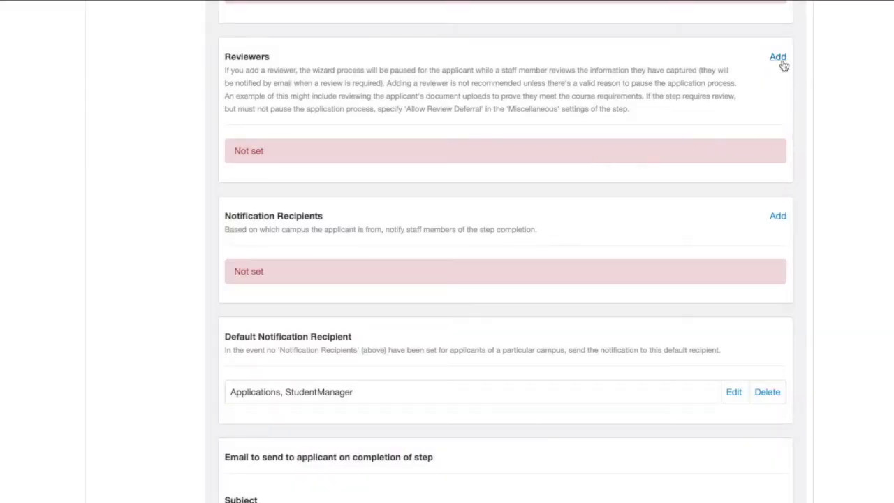
- Add Applications, StudentManager as a reviewer of the Finance step for the Online campus
left_click(778, 57)
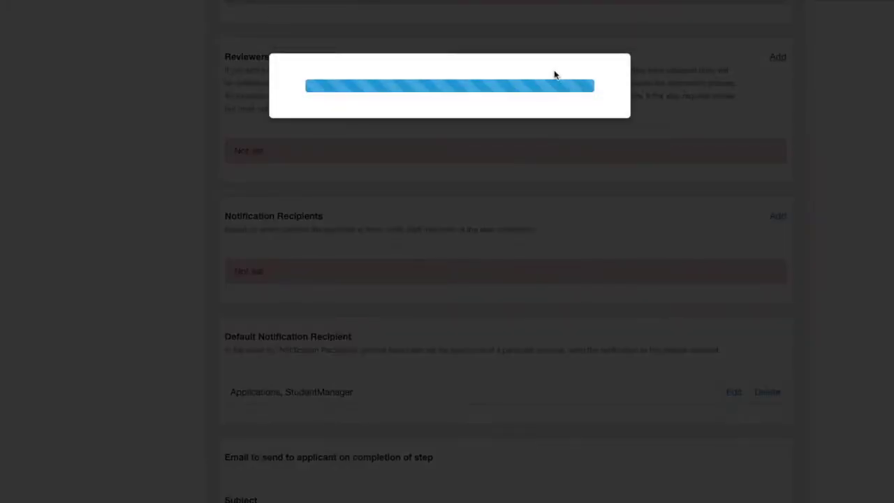
left_click(455, 133)
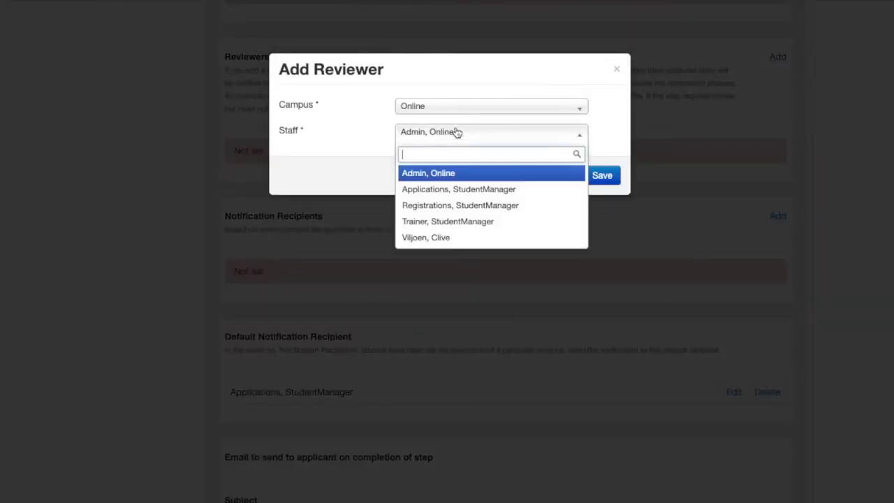
left_click(450, 189)
left_click(602, 177)
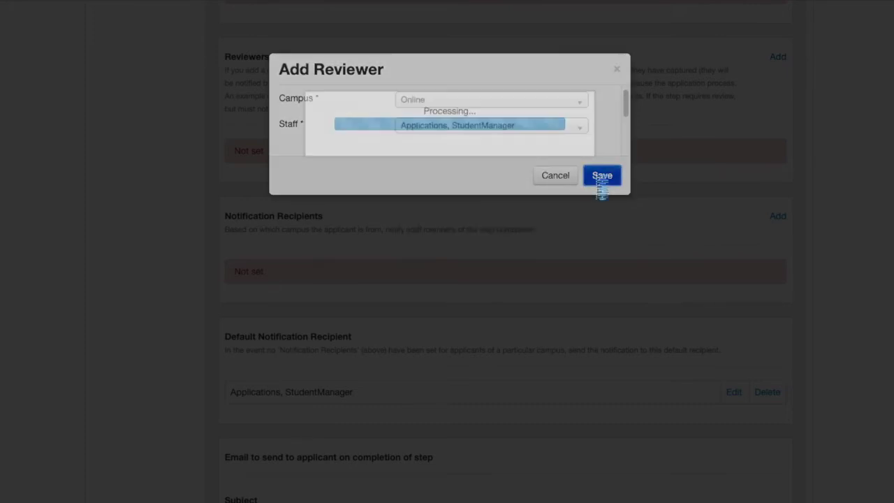
scroll(404, 216, "up", 1)
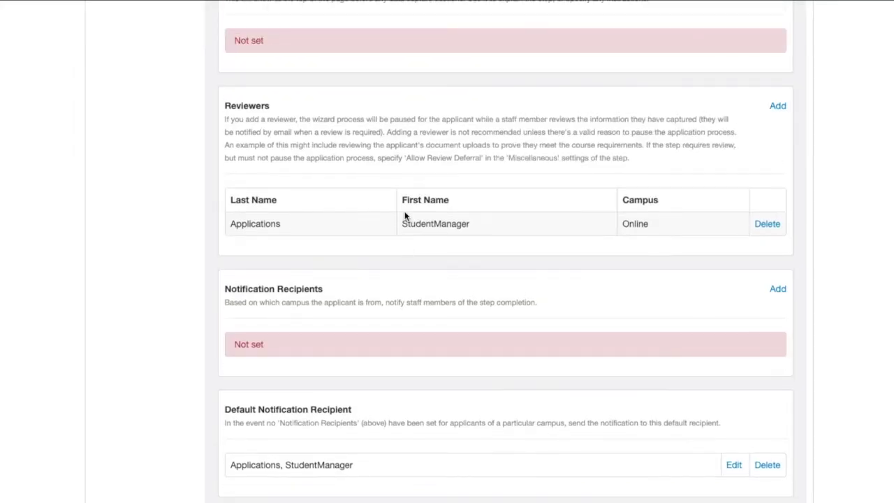
scroll(404, 215, "up", 10)
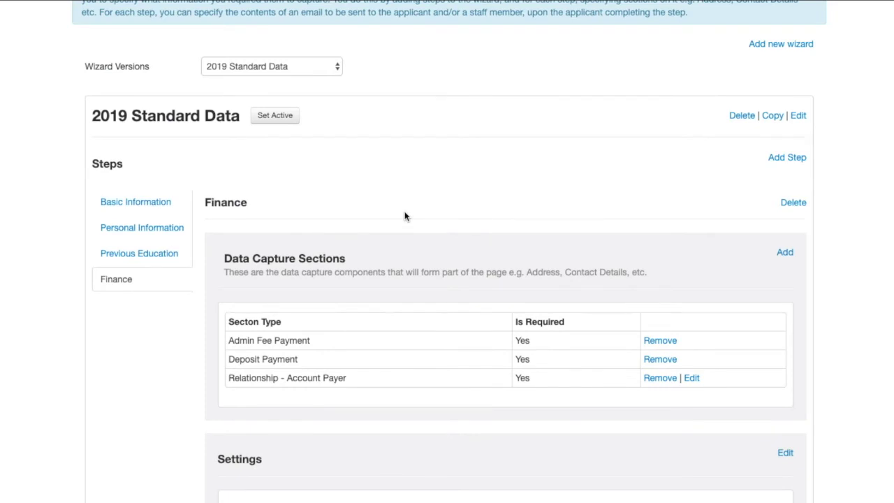
- Review the Previous Education step's data capture sections and its reviewer and notification settings
left_click(156, 253)
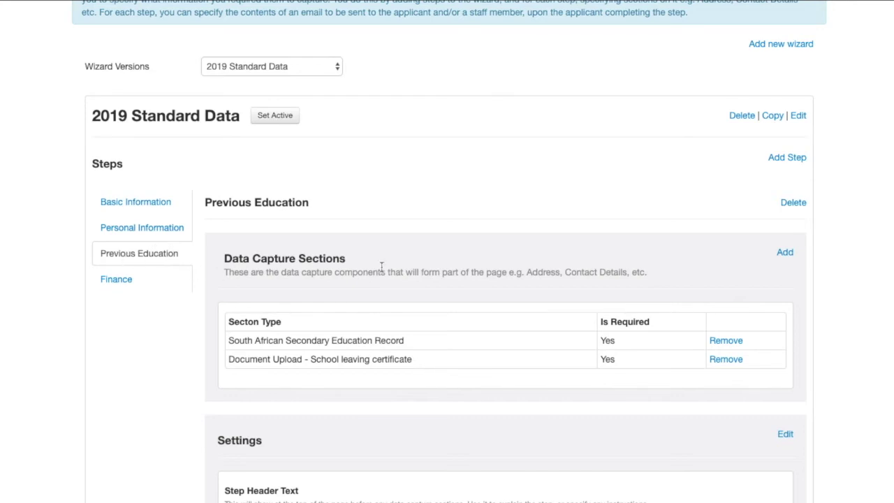
scroll(382, 266, "down", 5)
scroll(381, 270, "down", 4)
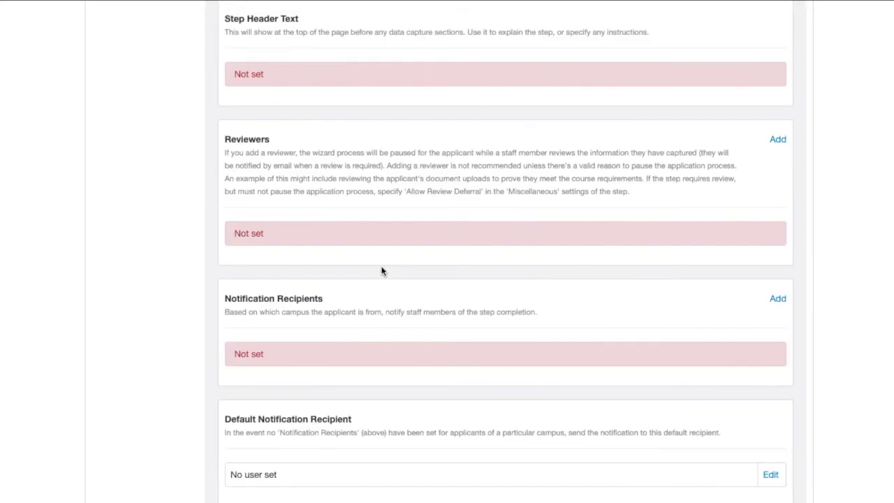
scroll(382, 271, "up", 9)
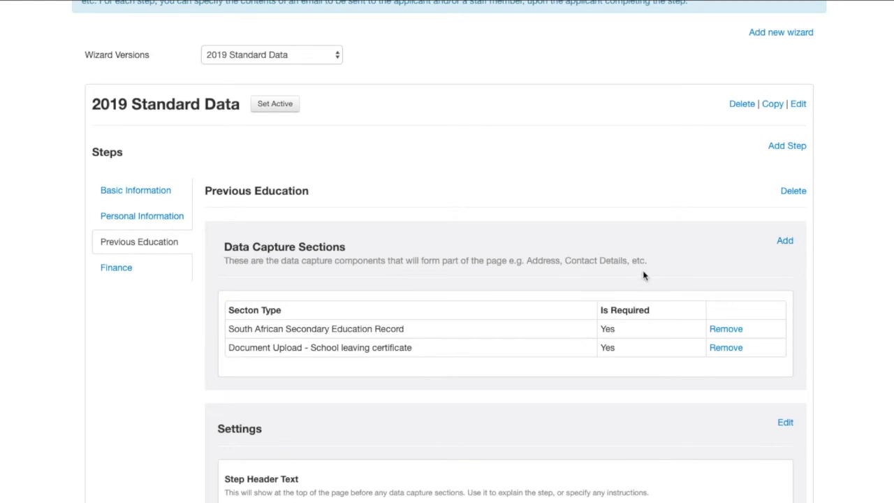
- Open the Previous Education step's settings for editing
scroll(720, 305, "down", 1)
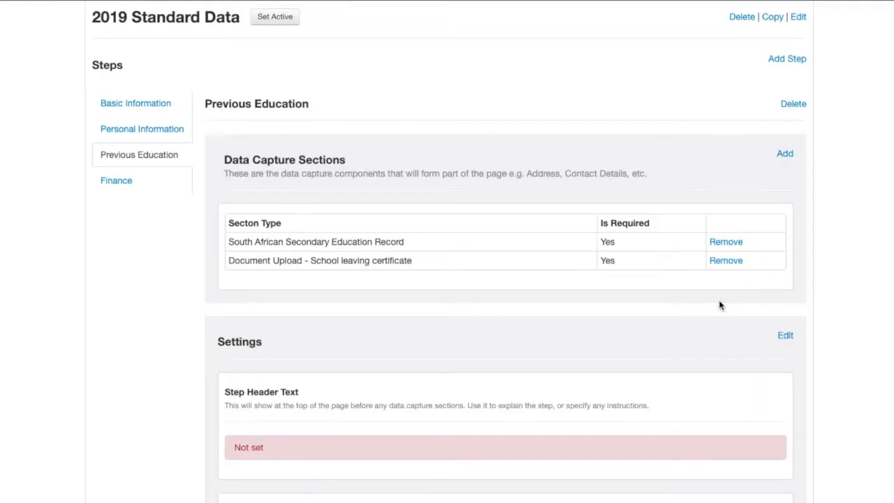
scroll(719, 305, "down", 3)
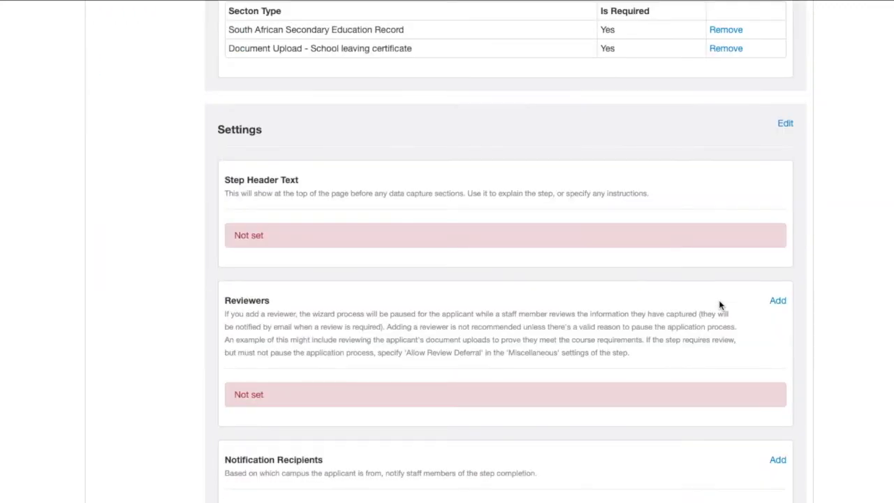
scroll(719, 305, "down", 3)
scroll(719, 305, "up", 7)
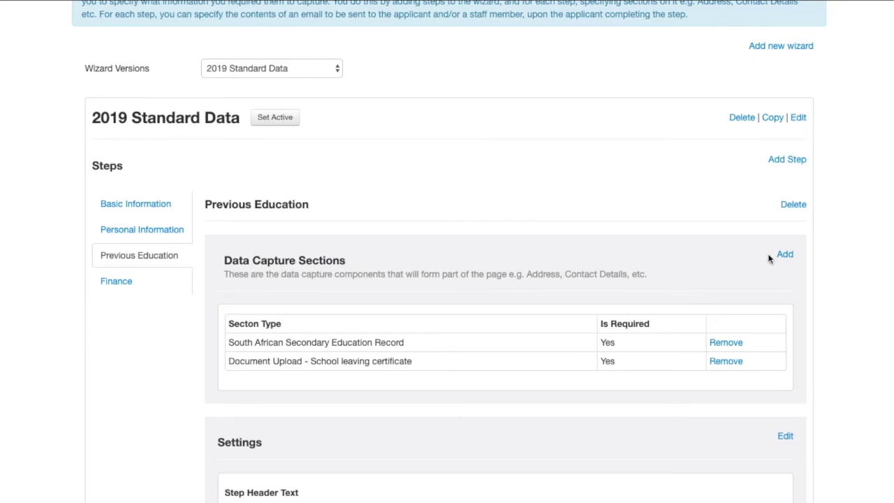
scroll(758, 339, "down", 1)
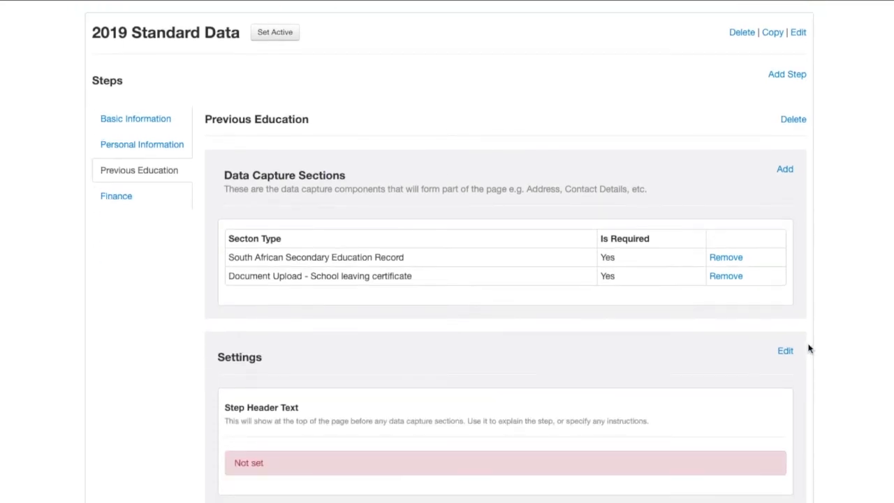
left_click(784, 352)
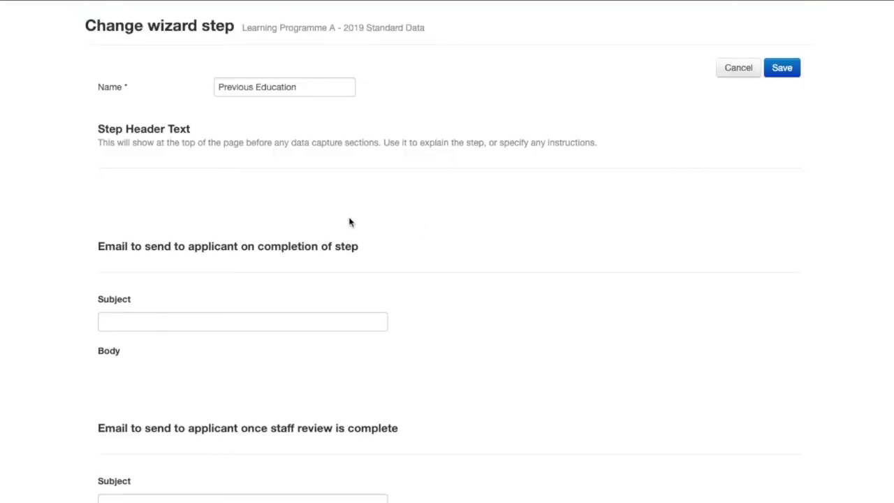
- Set the subject of the email sent to the applicant on completion of the step to "Financial Information"
left_click(160, 421)
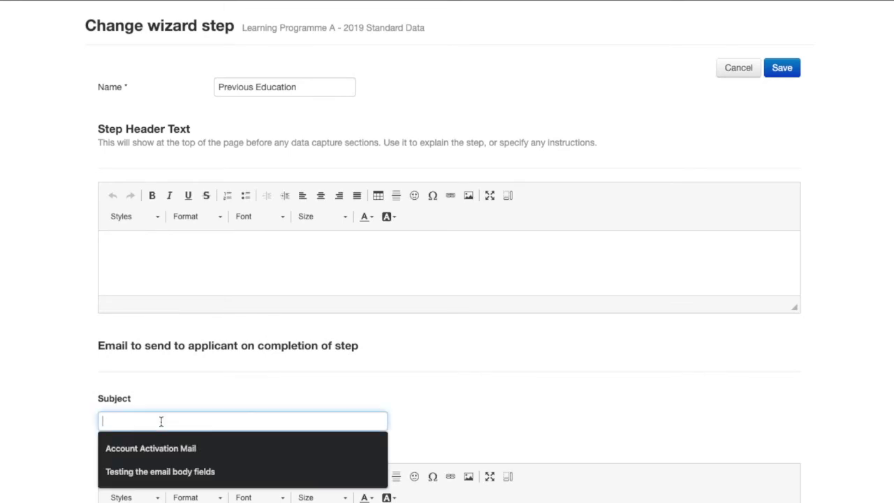
scroll(160, 421, "down", 1)
scroll(178, 339, "down", 3)
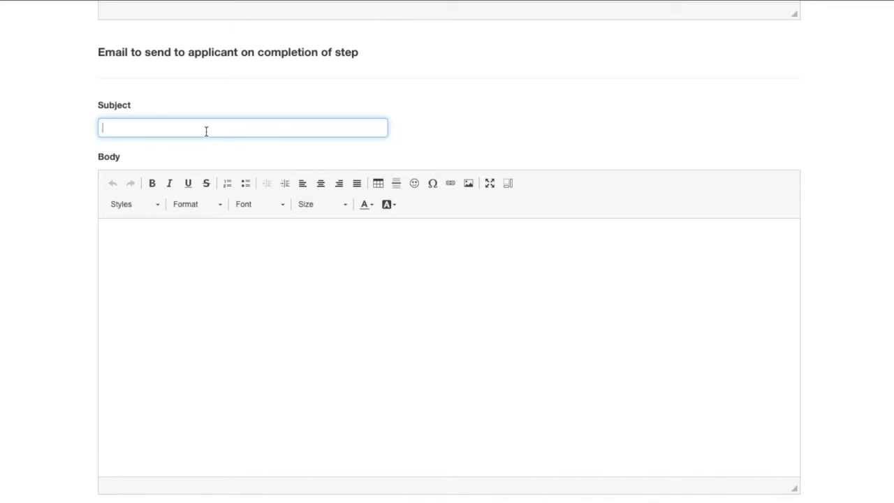
type("Fianl")
key("BackSpace")
key("BackSpace")
key("BackSpace")
type("nanc")
key("BackSpace")
key("BackSpace")
key("BackSpace")
type("ance")
key("BackSpace")
key("BackSpace")
type("ial")
key("BackSpace")
key("BackSpace")
key("BackSpace")
type("ial Information")
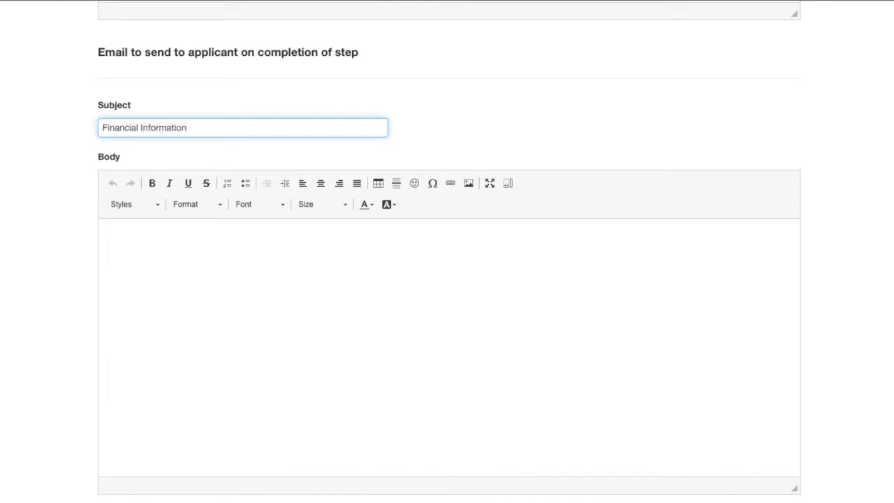
- Enter the {{firstname}}, {{lastname}} and {{qualificationname}} placeholders on separate lines in the completion email's body, and put {{studentnumber}} on the clipboard
left_click(214, 244)
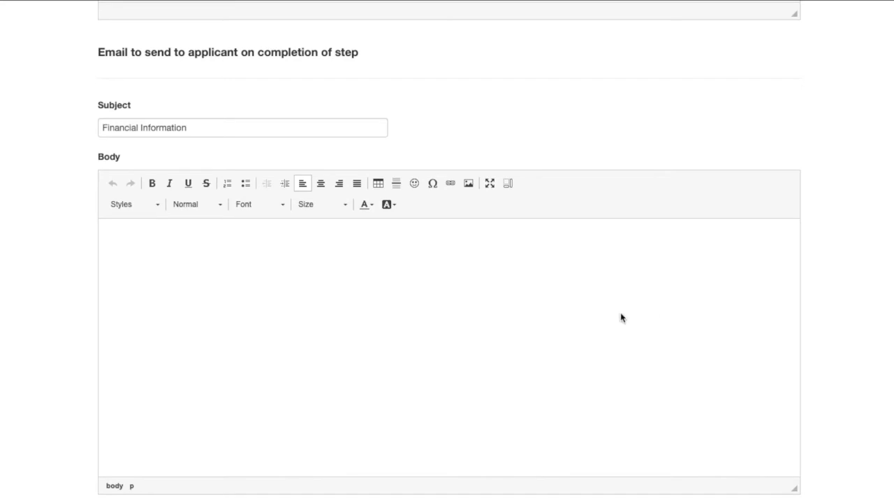
type("{{firstname}} {{lastname}} {{studentnumber}} {{qualificationname}}")
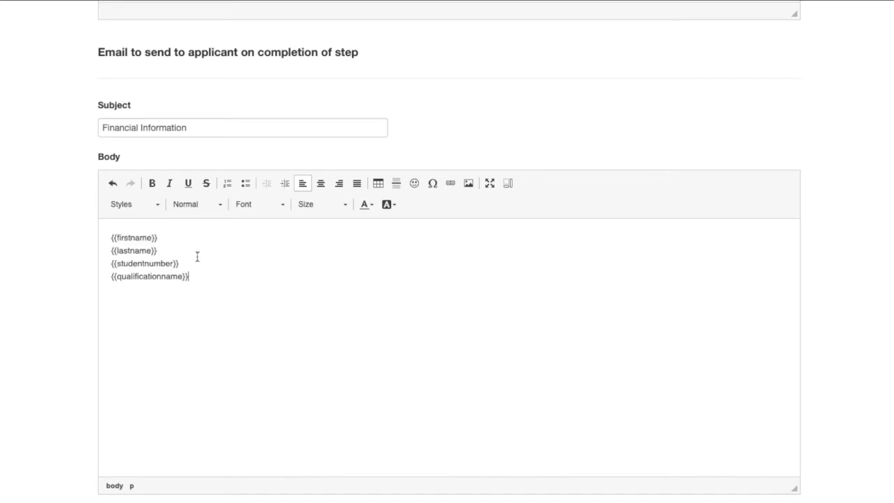
left_click_drag(184, 262, 102, 262)
key("ctrl+x")
- Turn the name placeholders into a single greeting line reading "Good day {{firstname}} {{lastname}} ,"
left_click(107, 237)
type("Good day")
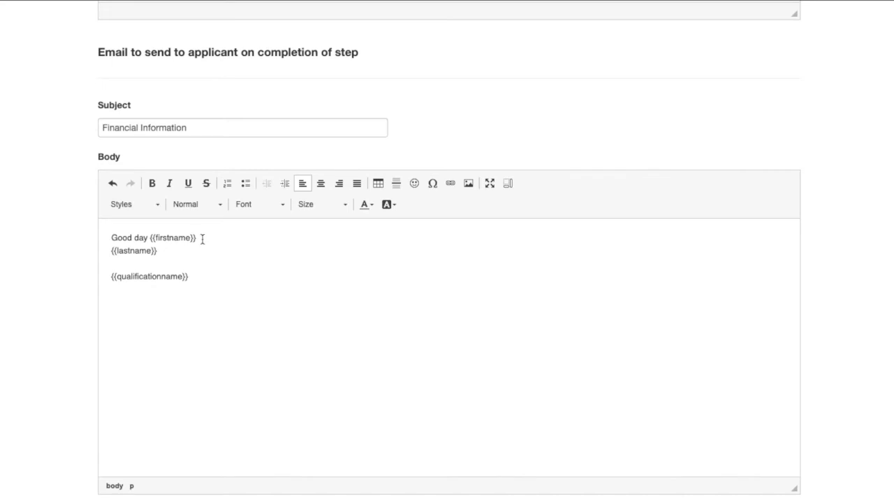
left_click(201, 239)
key("Delete")
left_click(271, 236)
type(",")
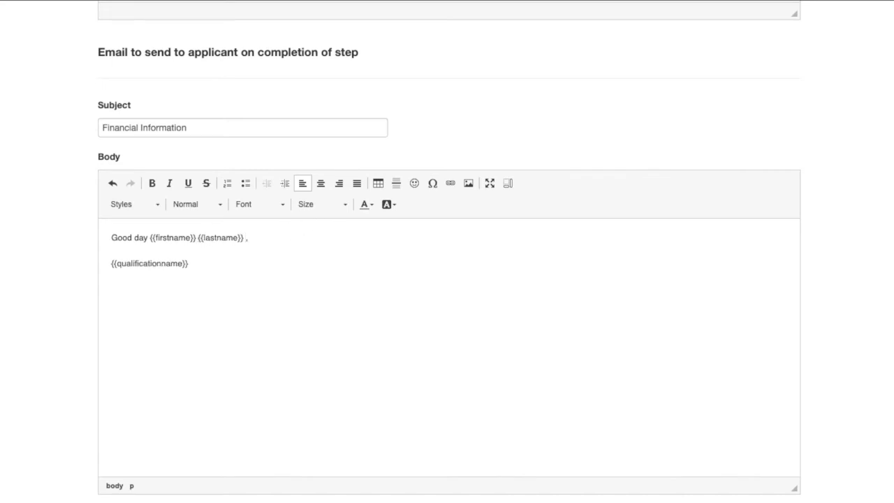
- Begin a paragraph below the greeting with "Before you get to your financial clearance step we would like"
key("Return")
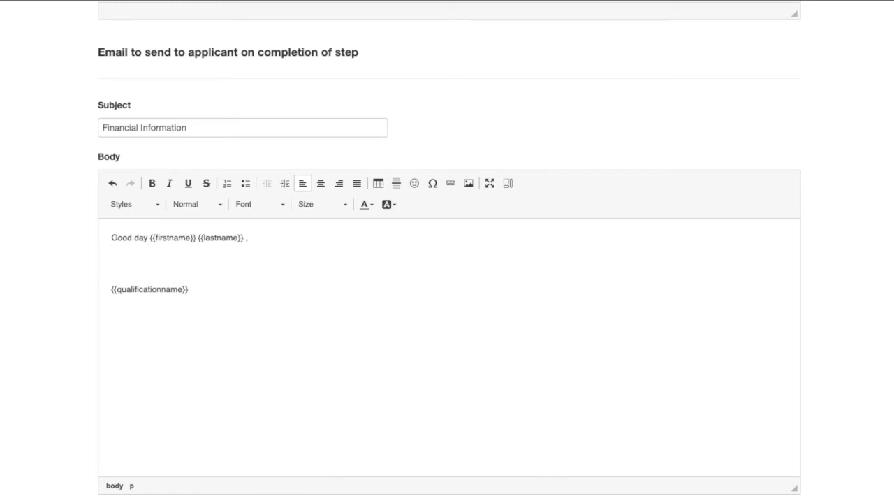
type("Before you get to your ")
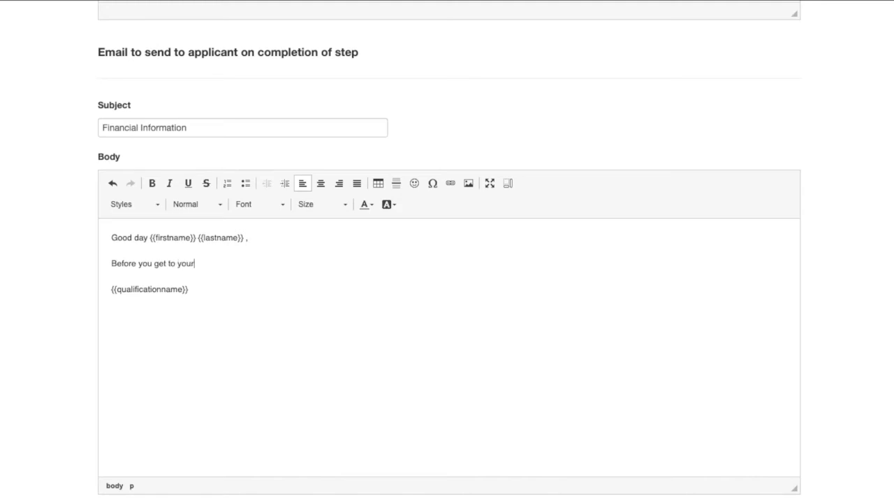
type("finance ste")
key("BackSpace")
key("BackSpace")
key("BackSpace")
key("BackSpace")
key("BackSpace")
type("ial clearance step we would like ")
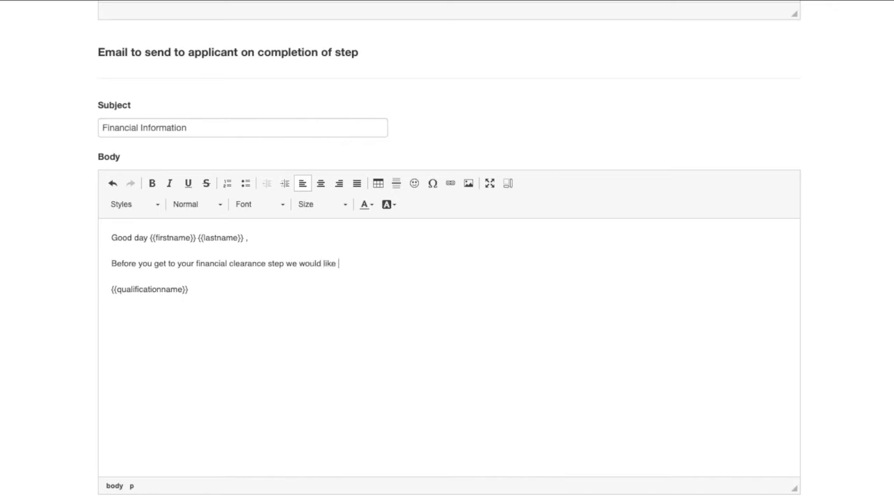
- Finish the sentence with "to give you the following information so that you can make payment and upload proof of payment on the next step"
type("to give you the following in")
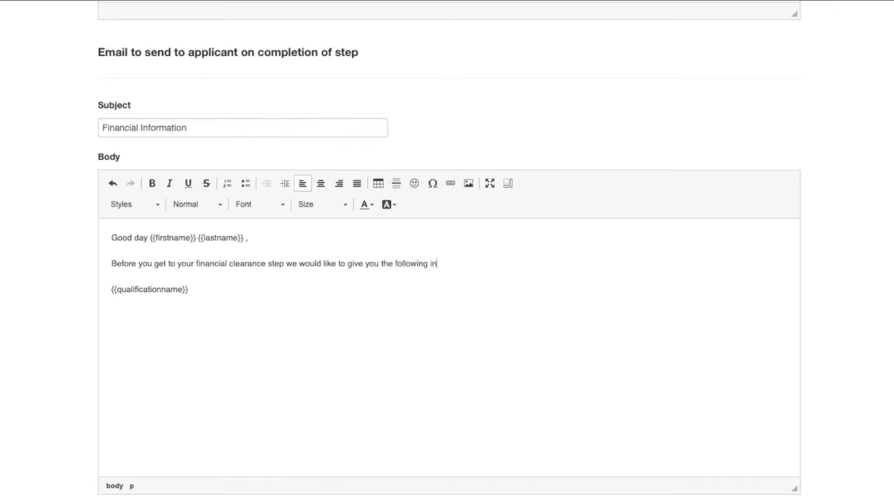
type("formation so that you can make payment and upload")
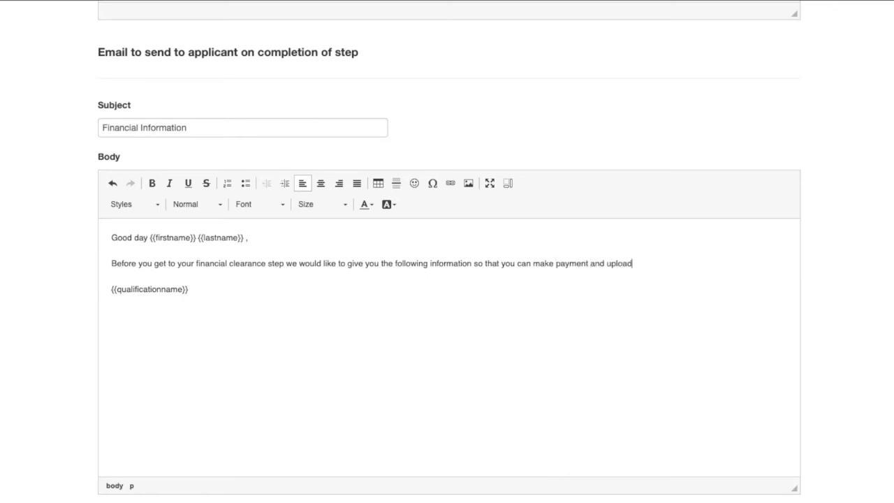
type(" proof of payment on the next step")
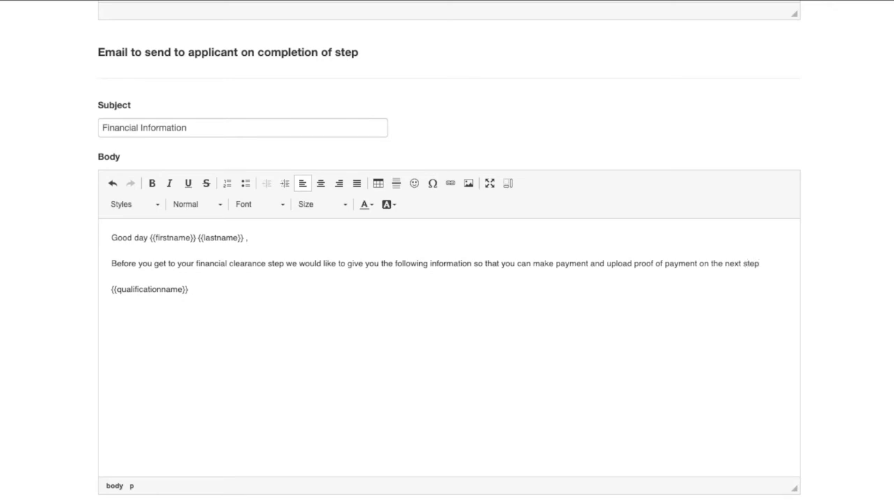
- Below the paragraph, add the lines "Bank:", "Account Name:", "Account Number:" and "Payment Reference: {{studentnumber}}"
key("Return")
key("Return")
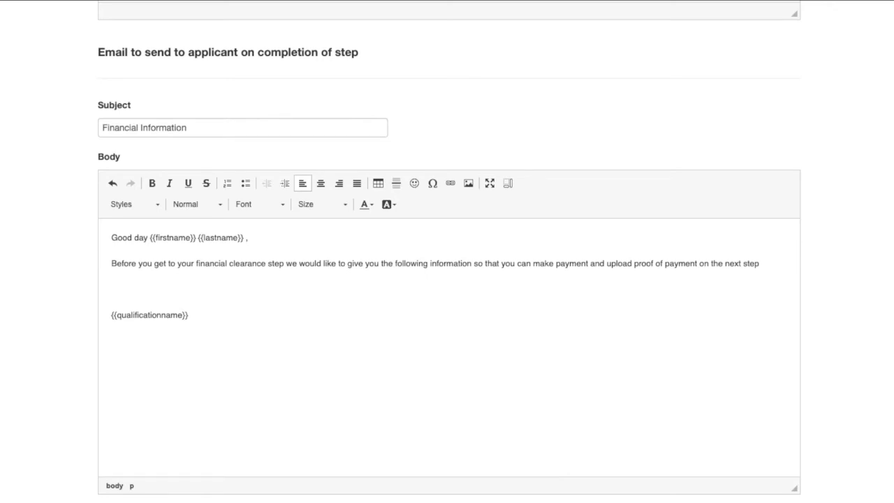
type("Account Name:")
key("Return")
type("B")
key("BackSpace")
key("Up")
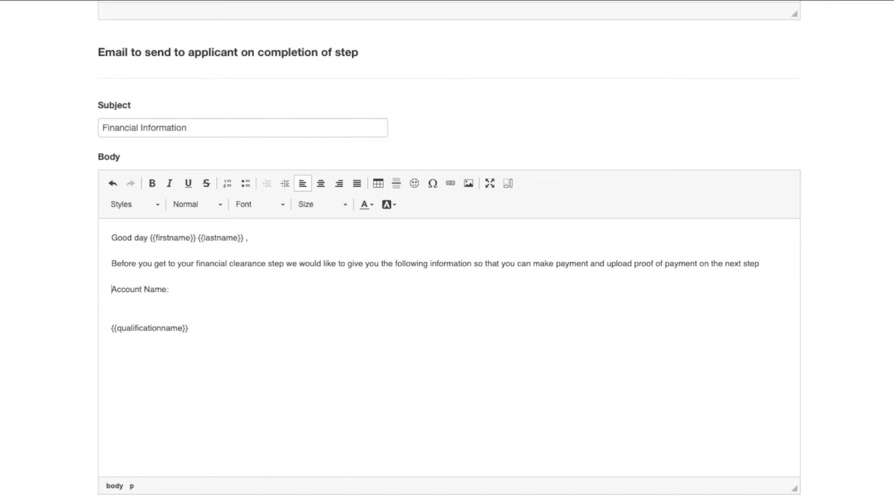
type("Bank:")
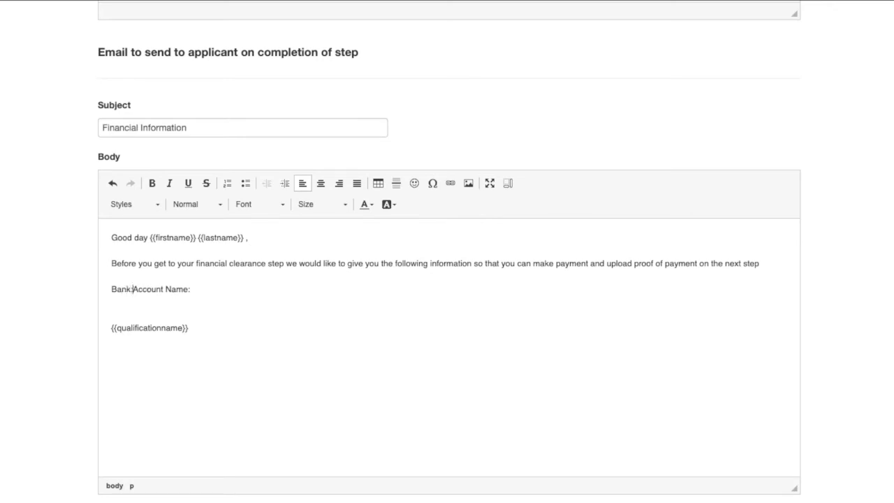
key("Return")
type("Account Number:")
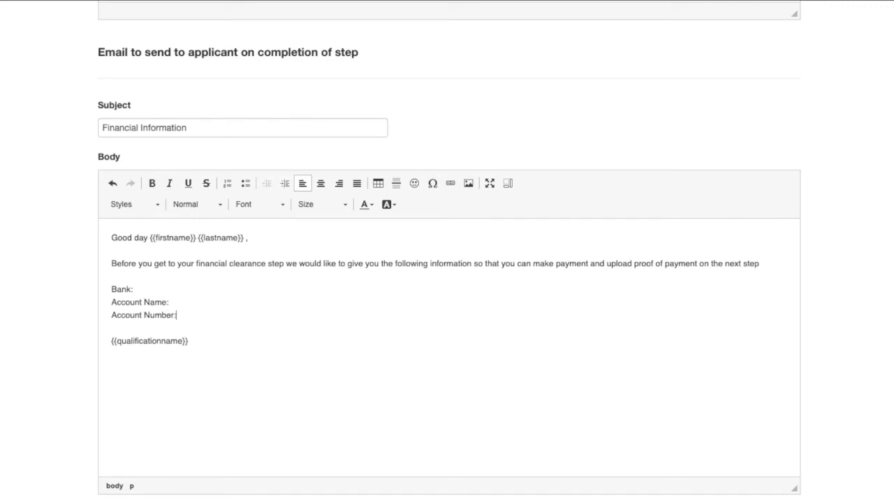
key("Return")
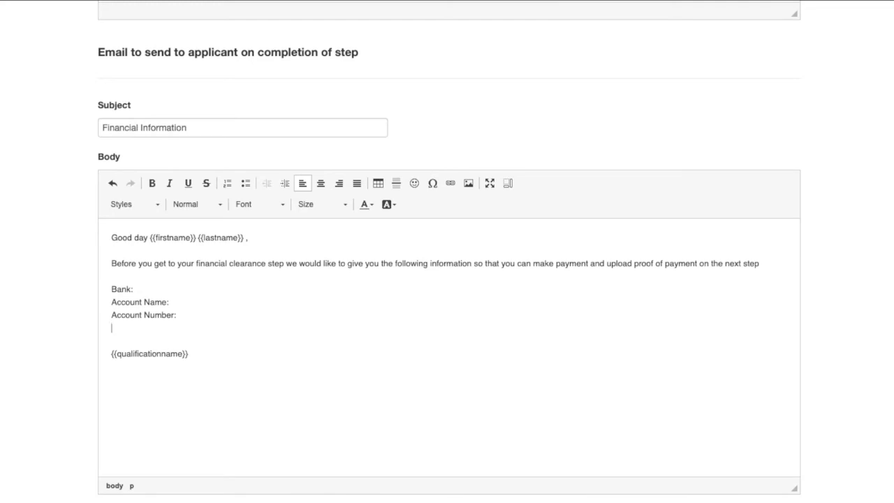
type("Payment Reference:")
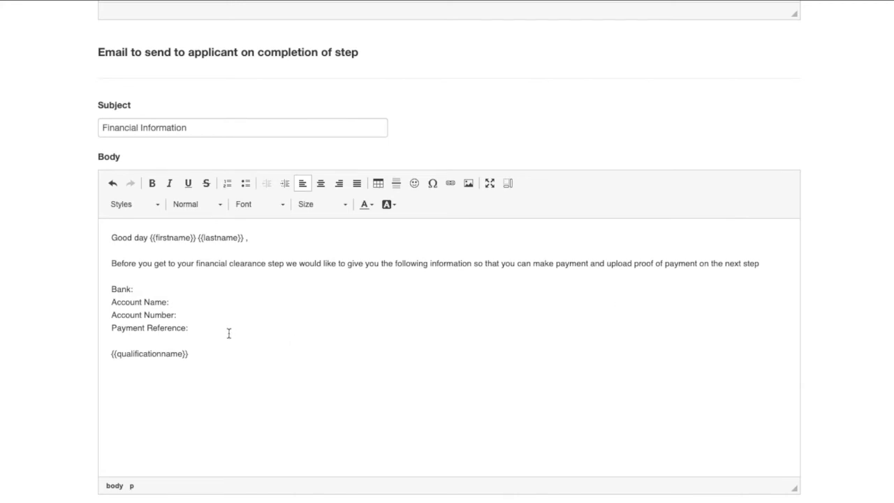
key("ctrl+v")
- Insert an "Account Type:" line between the Account Number and Payment Reference lines
left_click(168, 338)
left_click(179, 314)
left_click(176, 301)
left_click(181, 312)
key("Return")
type("A")
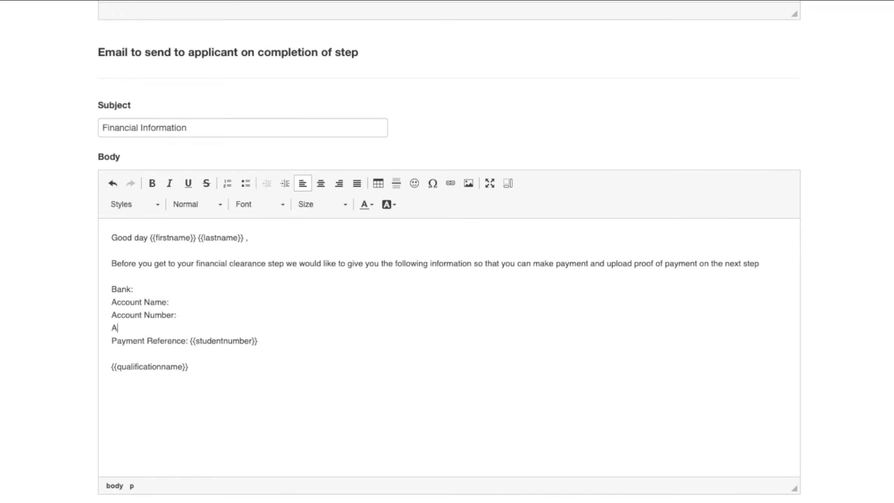
type("ccount Type:")
- Extend the opening paragraph with "towards your studies in {{qualificationname}}", moving the placeholder there from its own line
left_click_drag(190, 365, 99, 363)
key("ctrl+c")
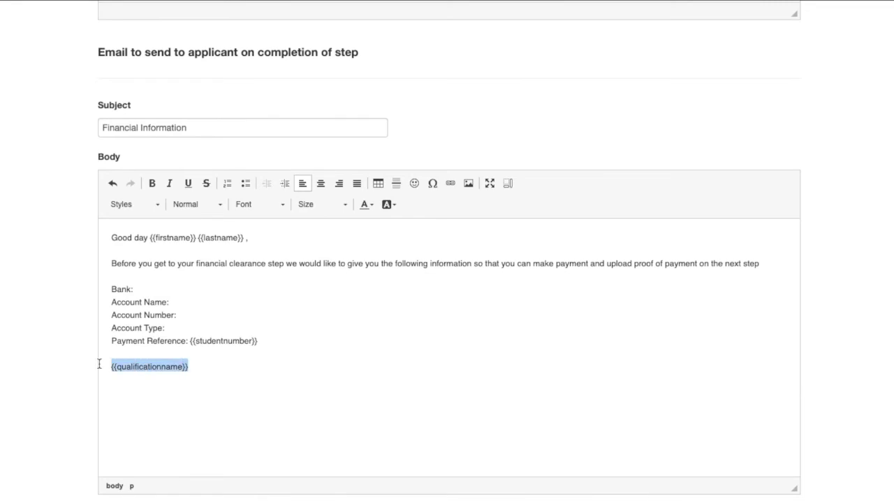
key("BackSpace")
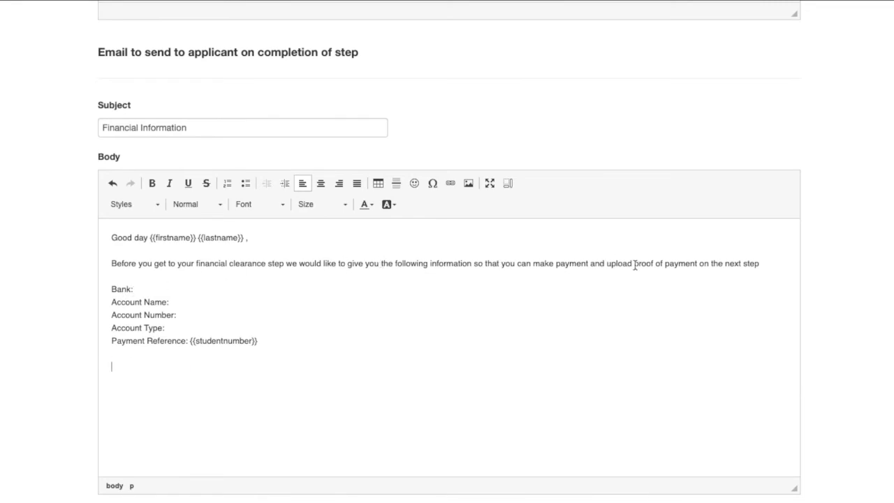
left_click(761, 262)
type("towardsy")
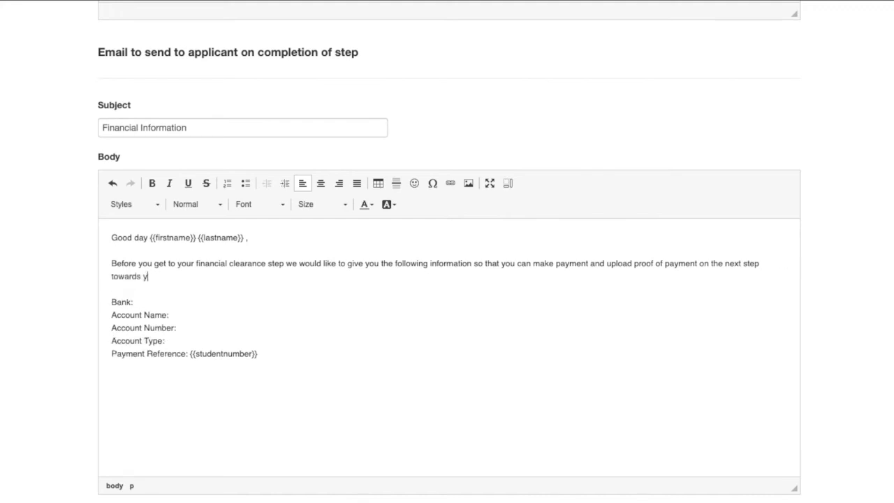
type("our studies in")
key("ctrl+v")
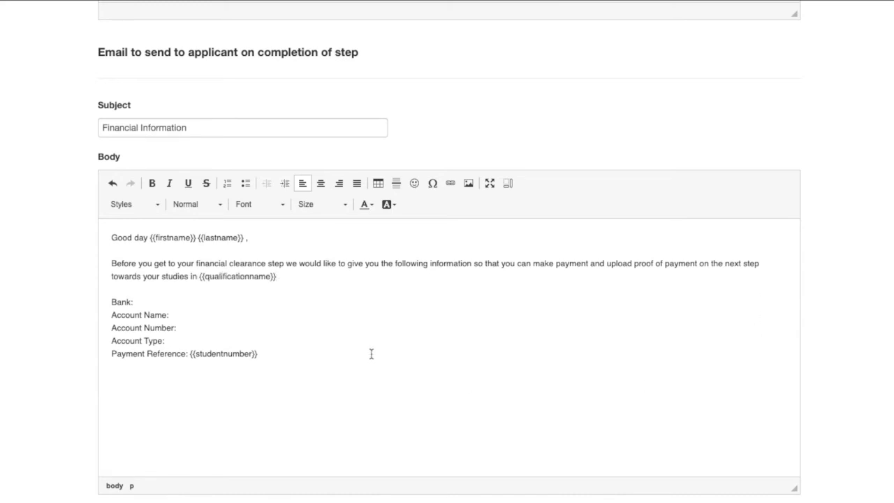
- Close the email body with the sign-off "Regards" and "College Admissions" on separate lines below the payment details
key("Return")
key("Return")
type("Regards")
key("Return")
key("Return")
type("College")
type(" Adminis")
key("BackSpace")
key("BackSpace")
key("BackSpace")
type("ssions")
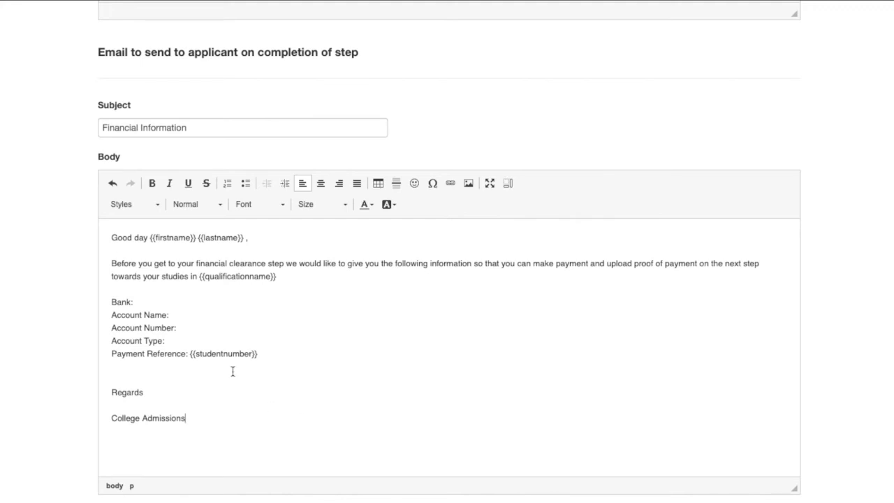
- Look over the completion email and its student number placeholder, and save the Previous Education step
scroll(233, 371, "up", 8)
scroll(232, 371, "down", 4)
scroll(233, 371, "up", 2)
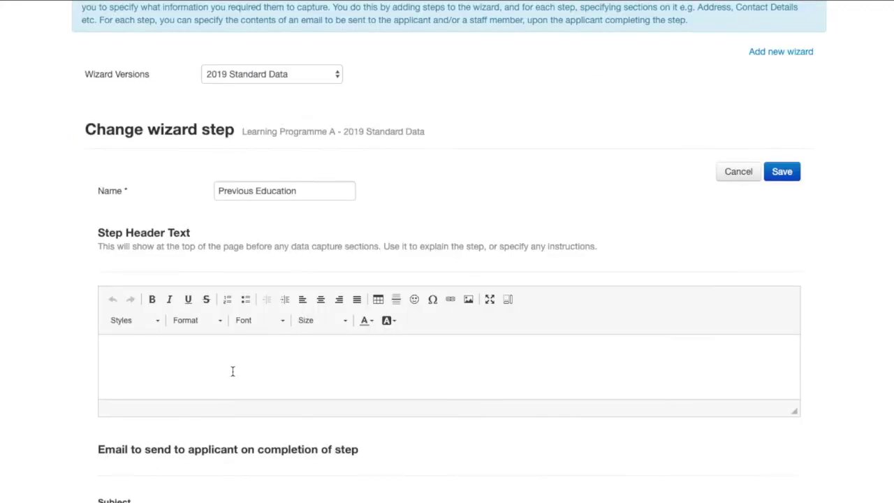
scroll(232, 371, "down", 6)
left_click_drag(258, 368, 189, 366)
scroll(429, 247, "up", 6)
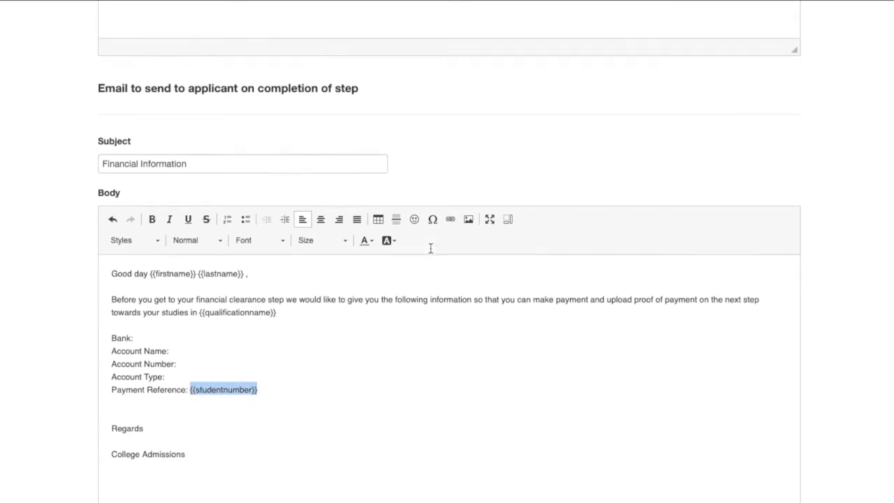
left_click(775, 155)
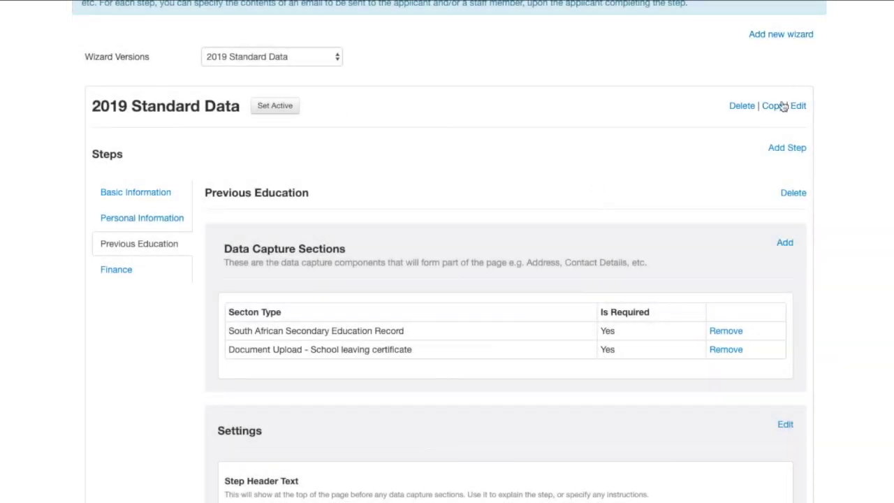
- Set the 2019 Standard Data wizard to generate a student number on completion of the Personal Information step, and save the wizard
left_click(796, 106)
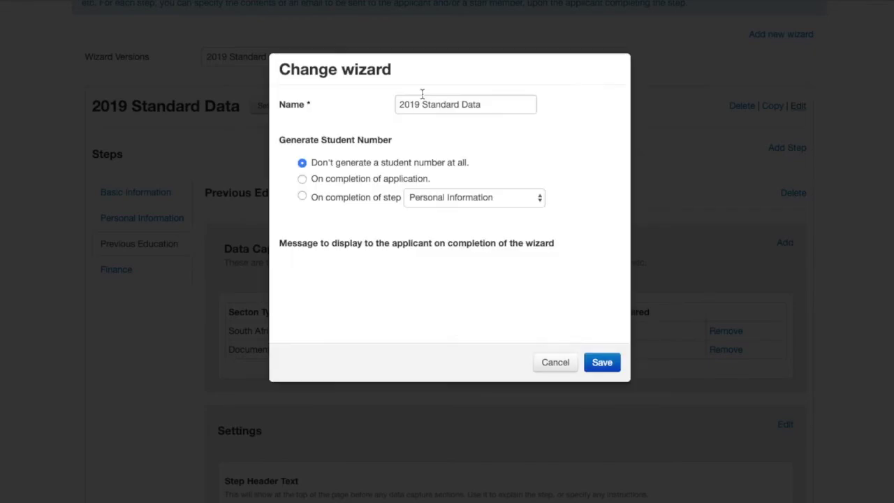
left_click(436, 199)
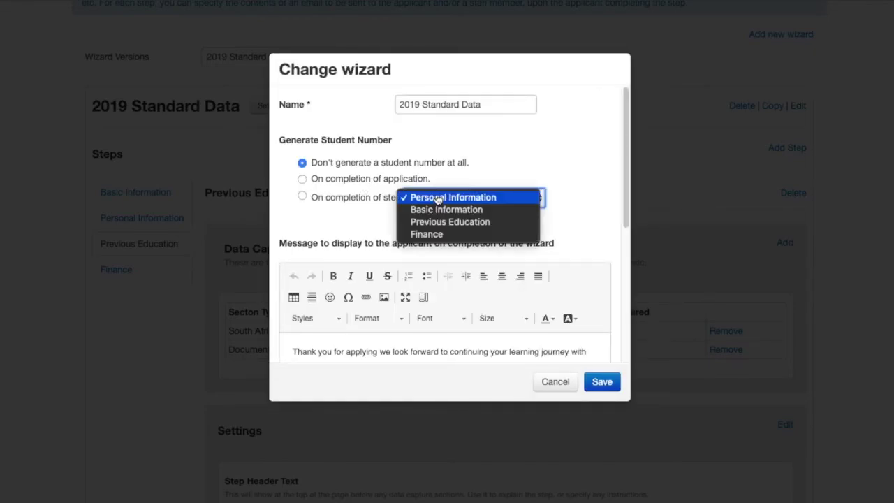
left_click(494, 199)
left_click(377, 199)
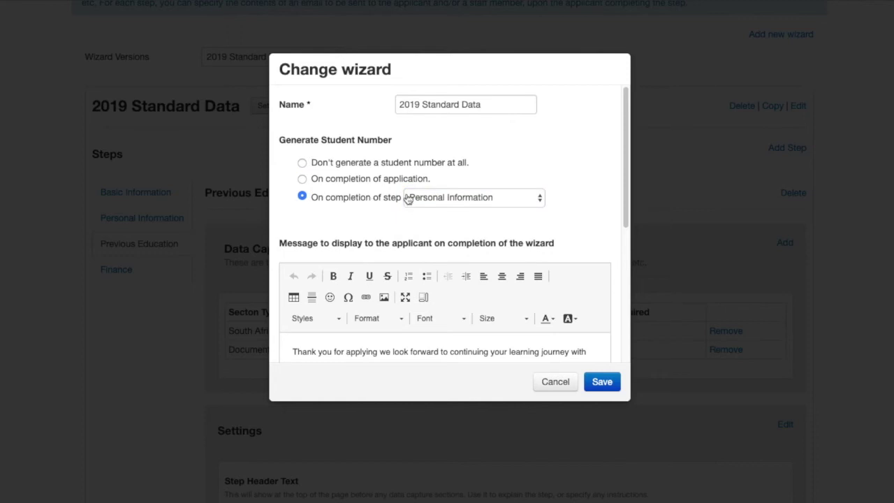
scroll(543, 238, "down", 2)
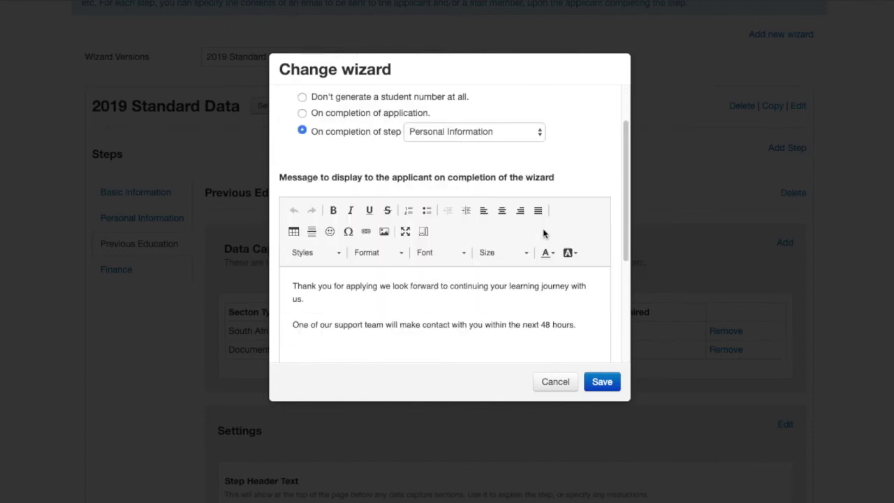
left_click(602, 383)
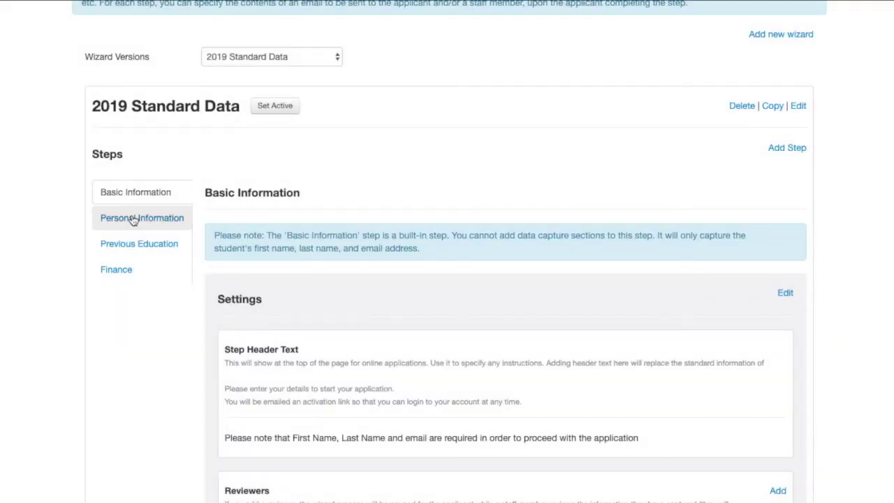
- Check the wizard's Previous Education step and open the institution's Student Number Settings
left_click(140, 243)
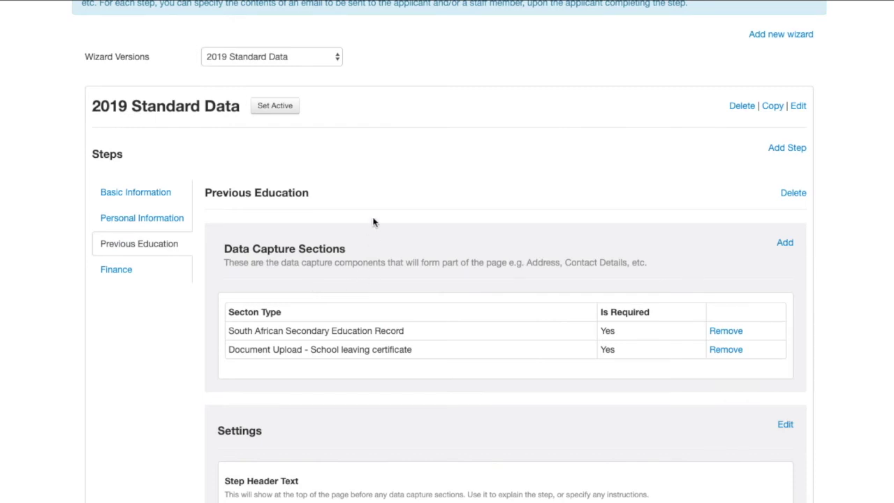
scroll(373, 222, "up", 3)
scroll(525, 124, "up", 3)
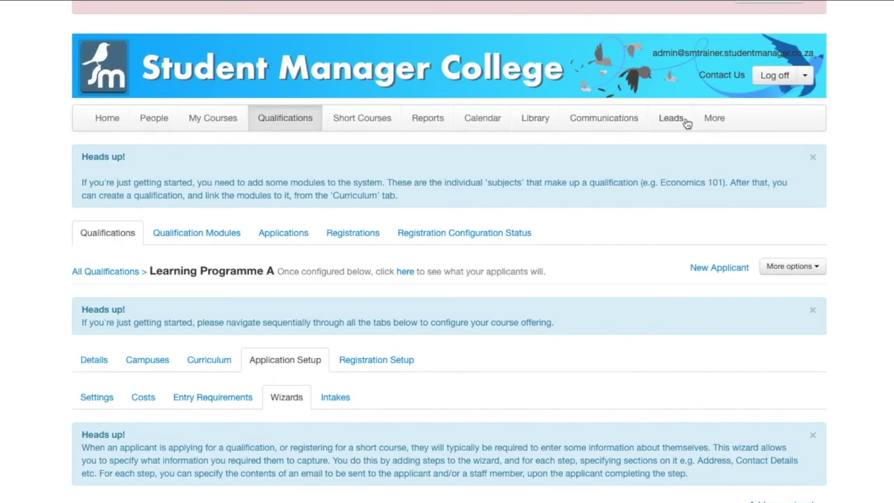
left_click(714, 118)
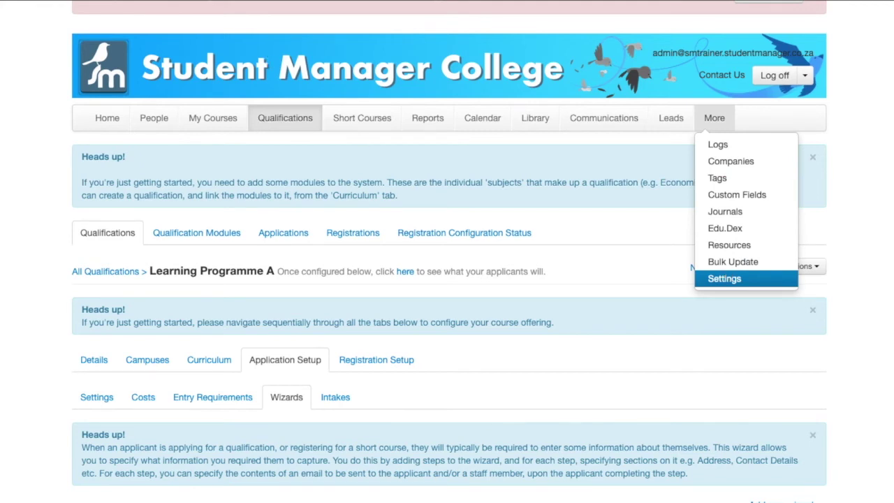
key("Return")
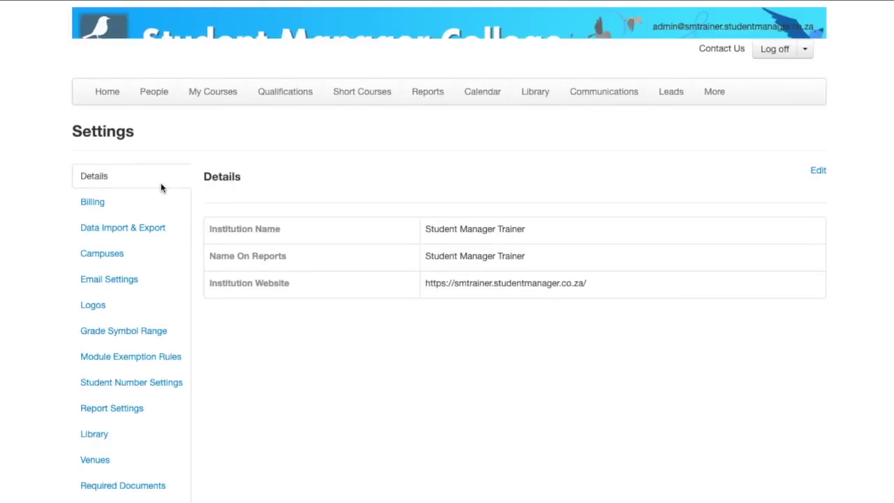
scroll(122, 359, "down", 1)
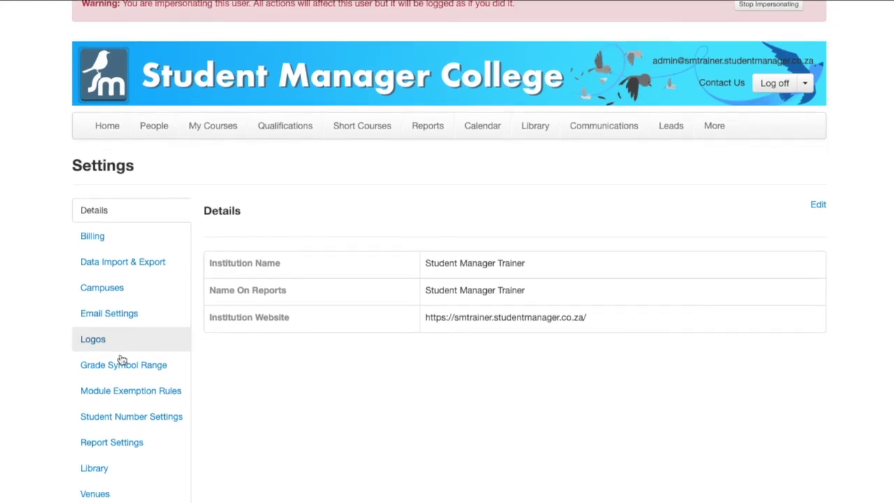
left_click(113, 419)
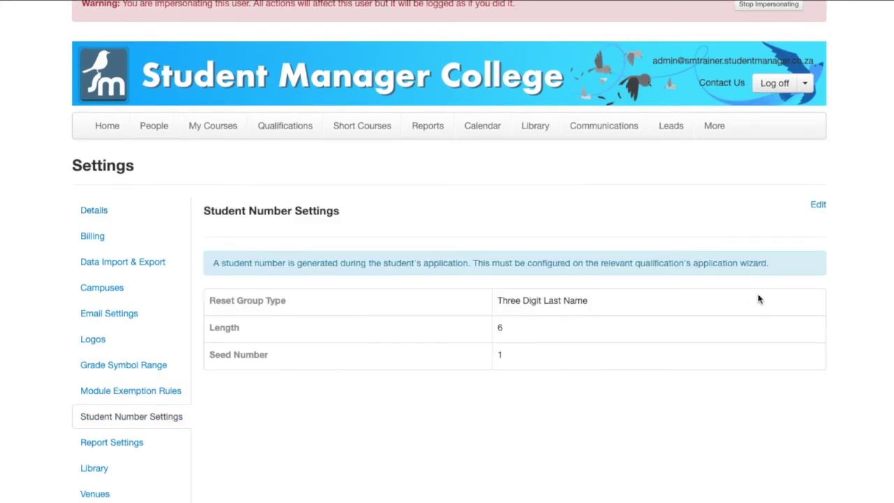
- Review the student number's Reset Group Type options, length and seed number, leaving without saving
left_click(816, 204)
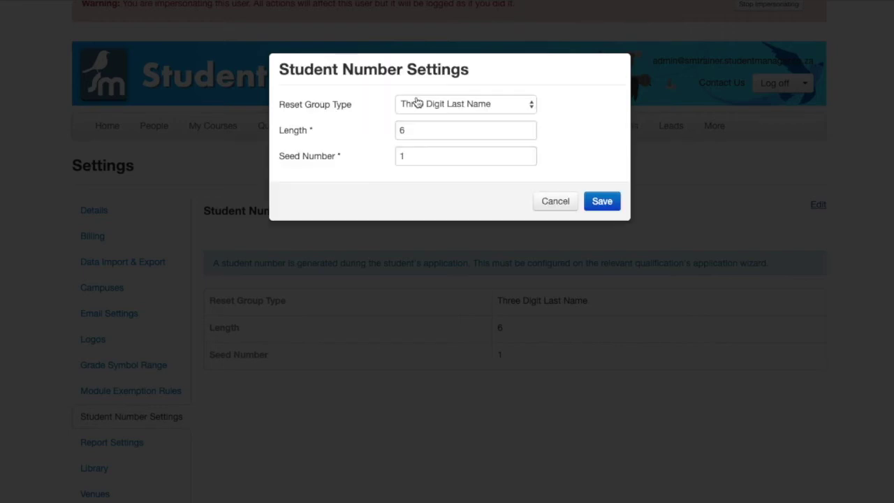
left_click(417, 103)
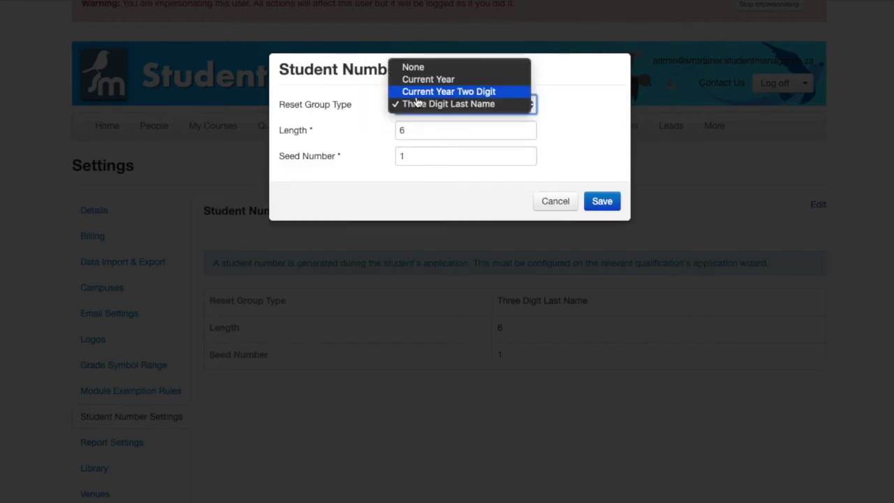
left_click(557, 132)
key("Tab")
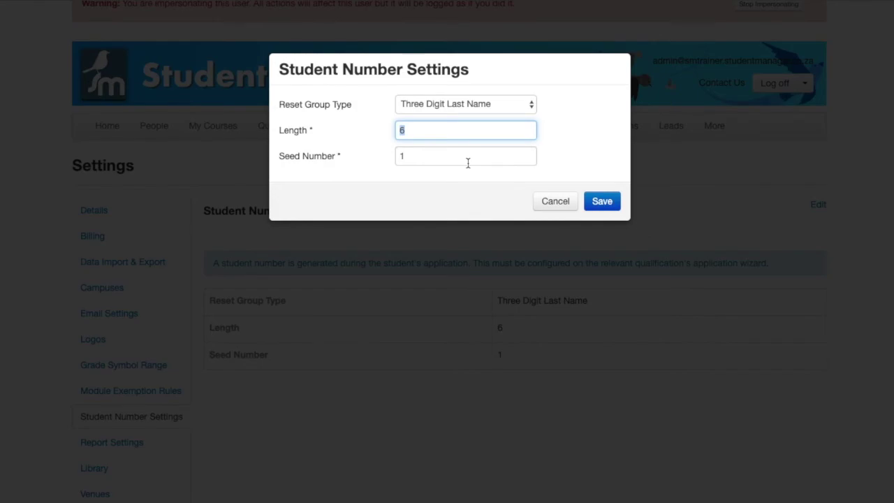
left_click(568, 200)
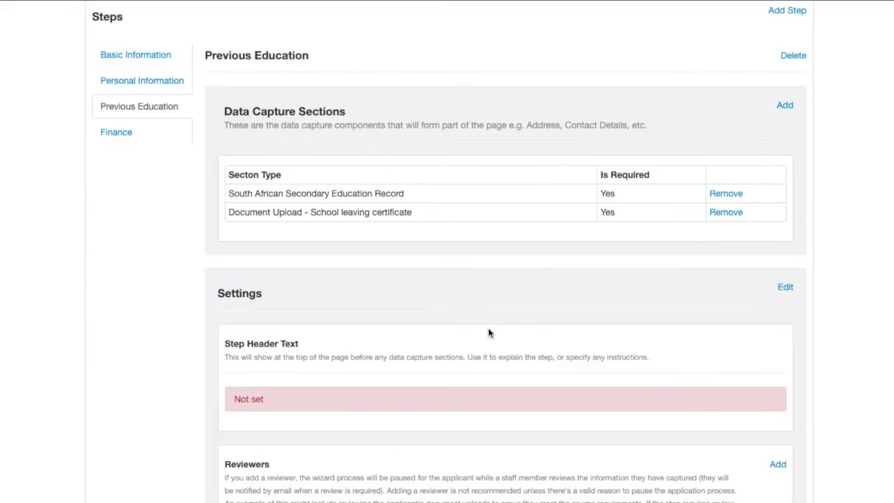
- Review the Previous Education step's capture sections, notification recipient settings and completion email, including its payment details block
scroll(414, 263, "up", 5)
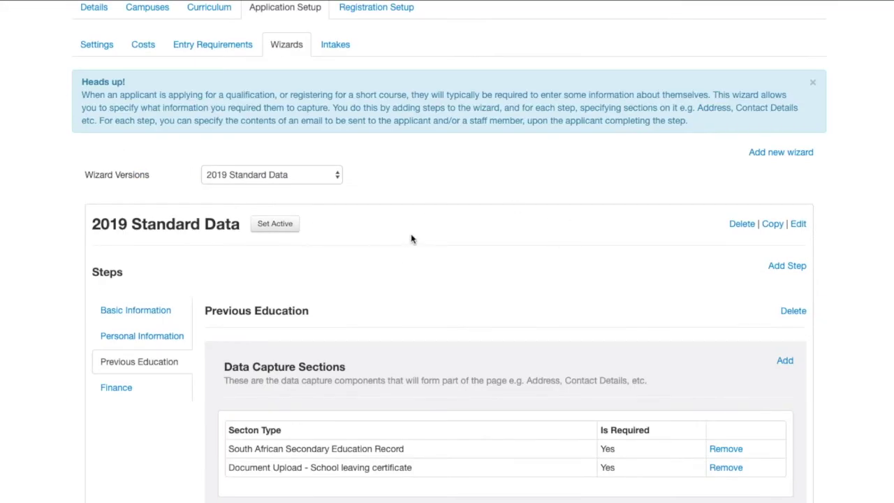
scroll(302, 372, "down", 1)
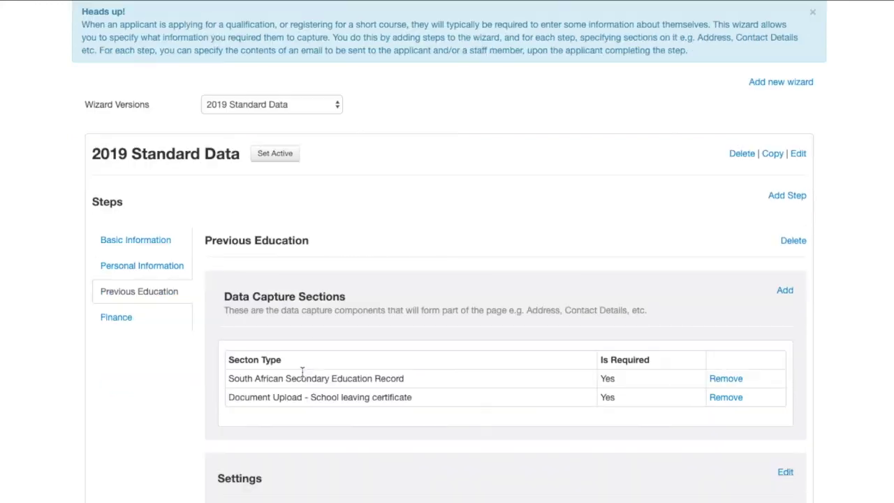
scroll(342, 336, "down", 1)
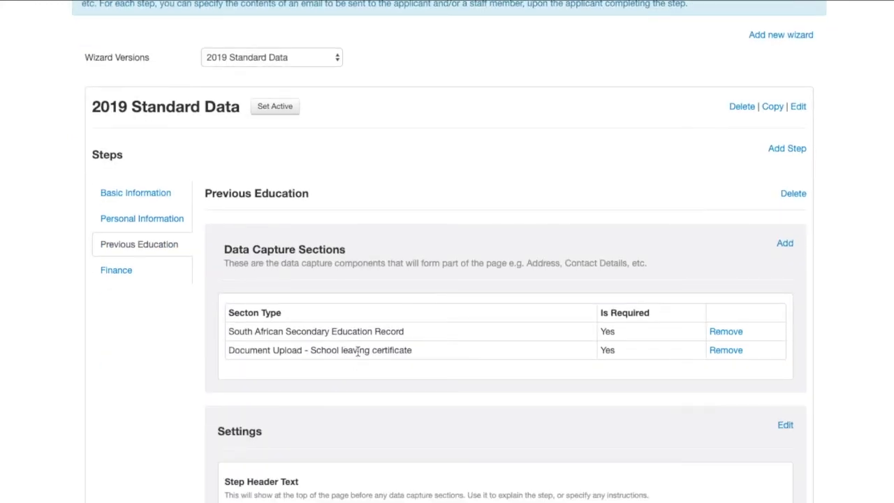
left_click(165, 274)
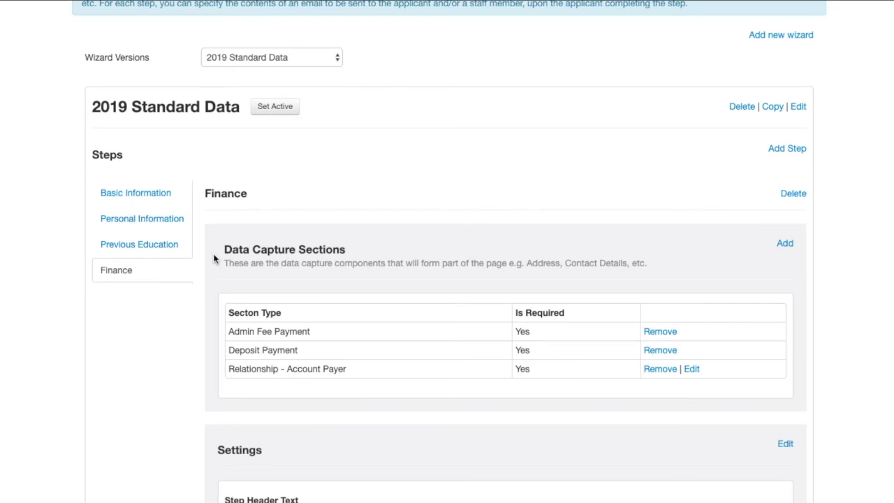
scroll(214, 258, "down", 3)
left_click(165, 145)
scroll(305, 172, "down", 10)
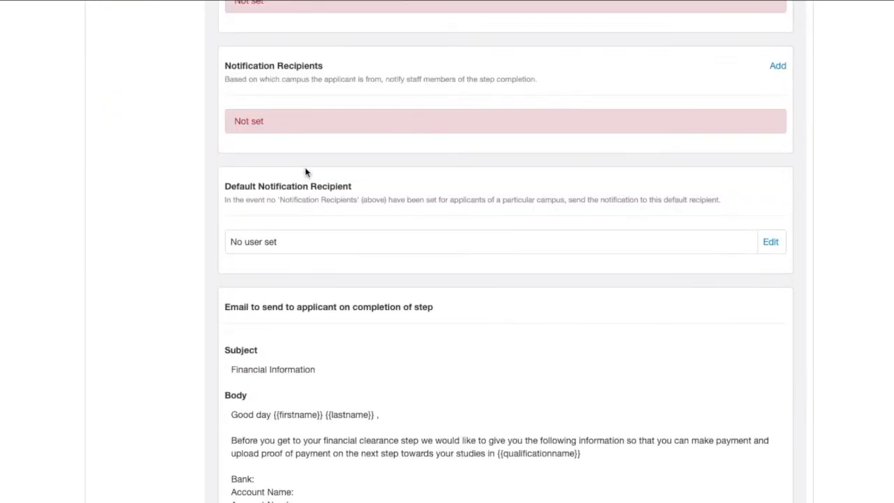
left_click_drag(223, 194, 437, 207)
left_click_drag(317, 253, 220, 257)
left_click_drag(390, 415, 231, 364)
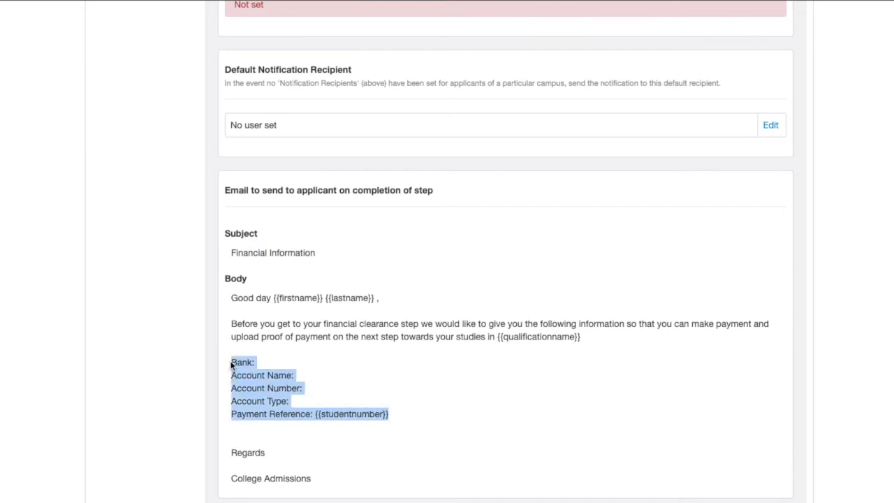
- Examine the Finance step's capture sections, reviewers, notification recipients, applicant emails, and terms and conditions
scroll(230, 364, "up", 15)
left_click(119, 265)
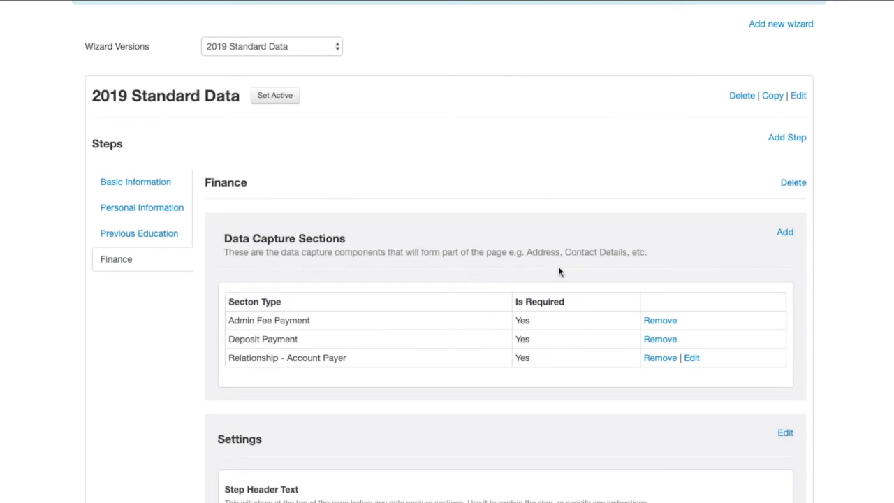
scroll(578, 324, "down", 3)
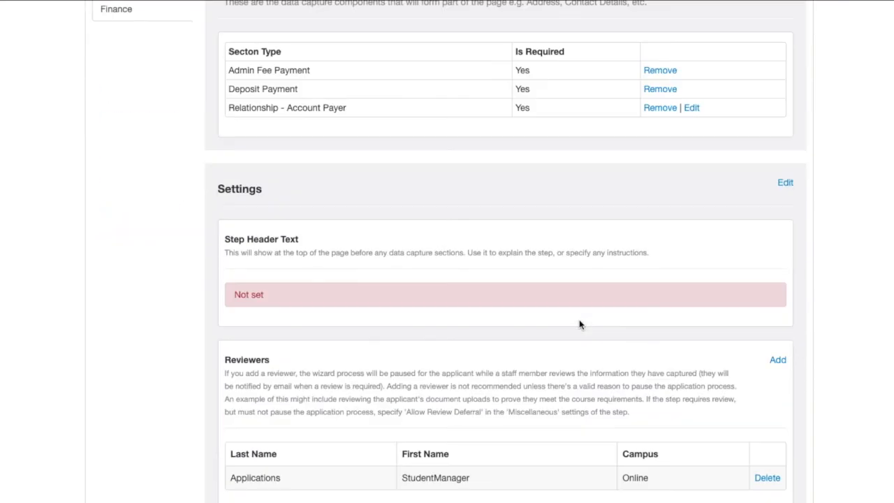
scroll(578, 324, "down", 1)
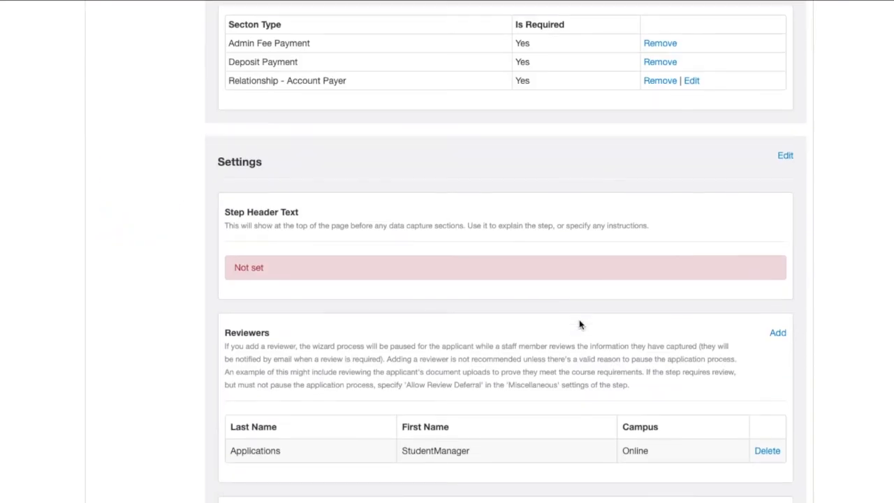
scroll(438, 421, "down", 2)
scroll(439, 420, "down", 2)
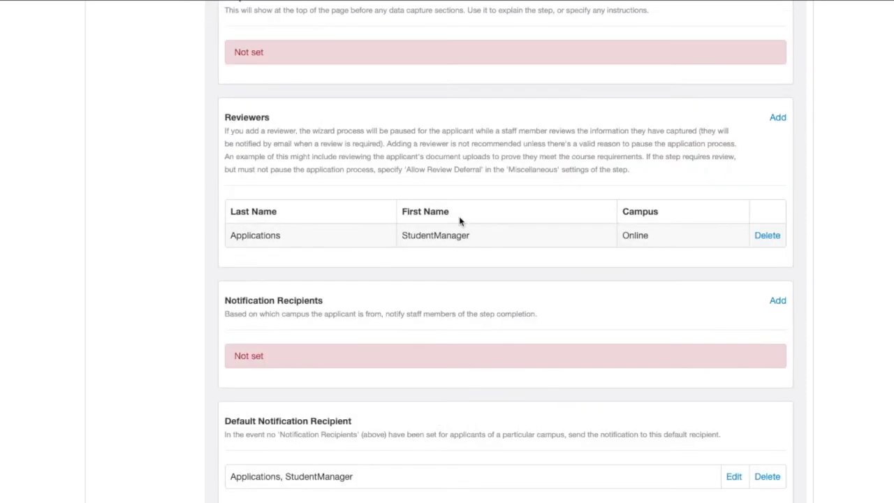
scroll(458, 222, "down", 2)
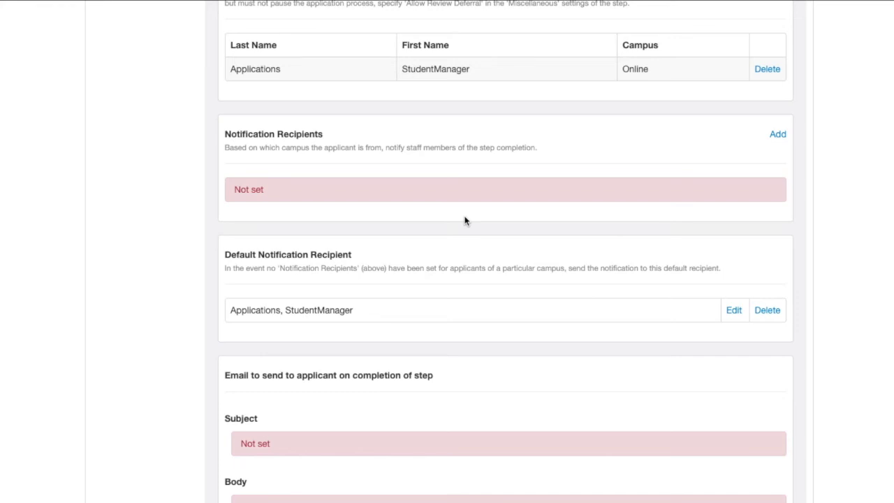
scroll(464, 221, "down", 4)
scroll(464, 221, "down", 2)
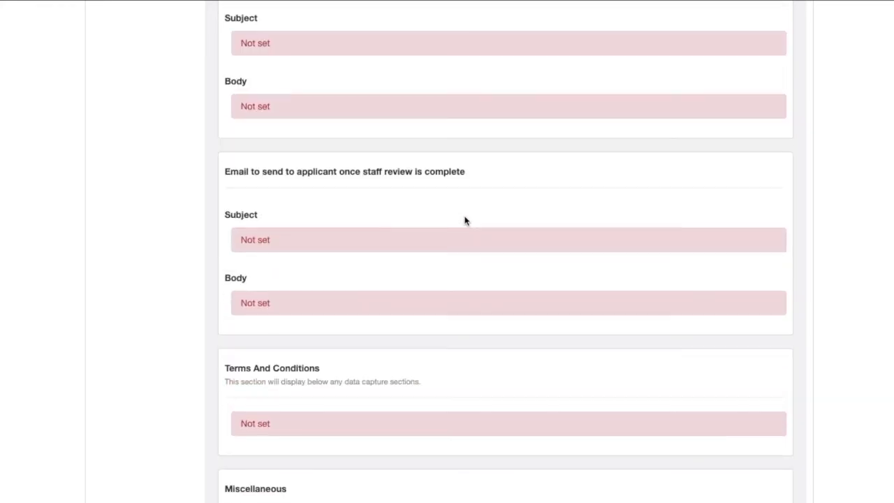
scroll(464, 220, "up", 15)
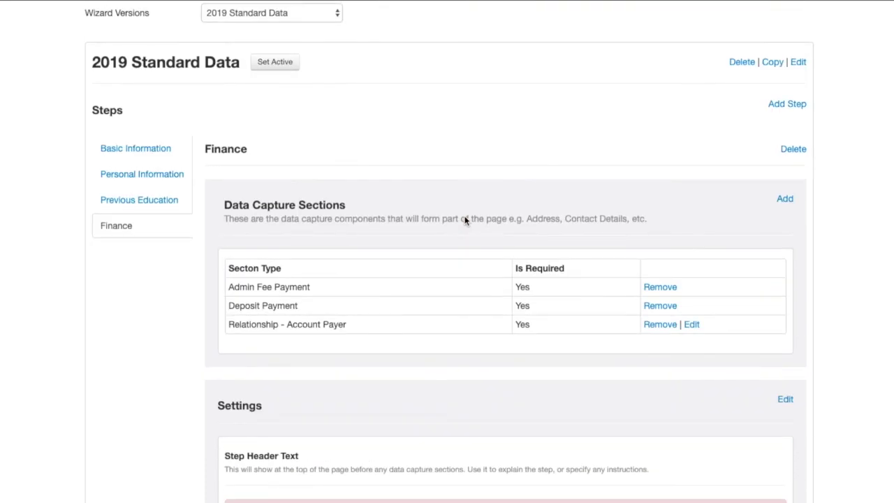
- Set the Finance completion email's subject to "Financial Clearance" and insert {{firstname}}, {{lastname}}, {{studentnumber}} and {{qualificationname}} on separate lines in its body
left_click(785, 399)
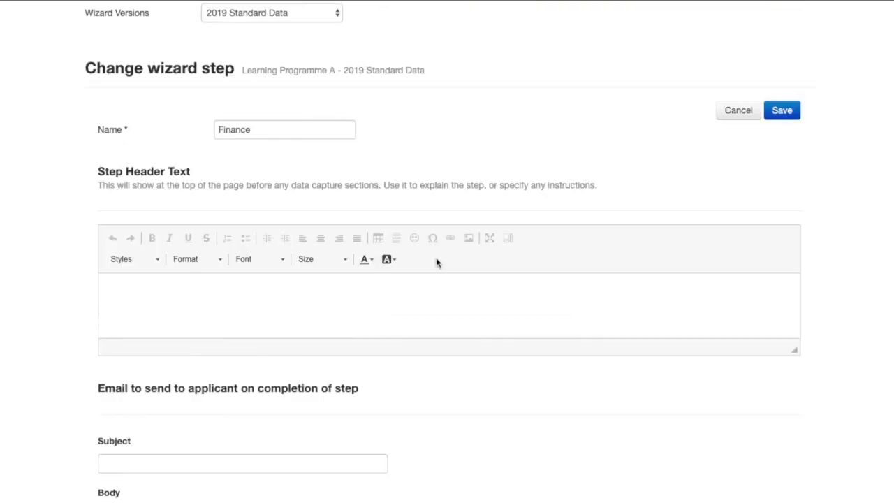
scroll(431, 258, "down", 3)
left_click(187, 222)
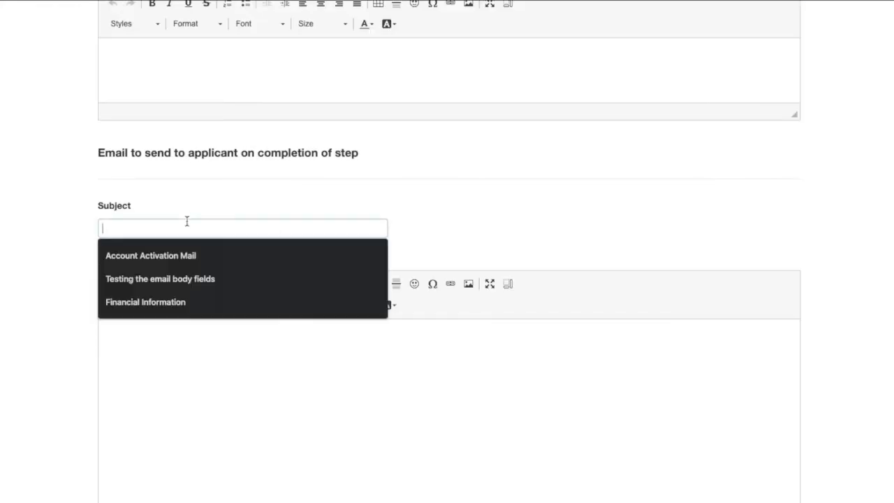
type("Finac")
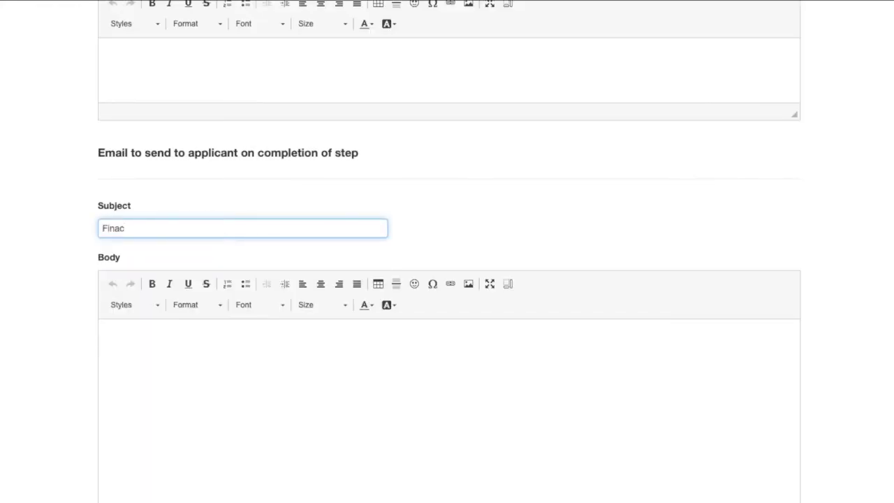
key("BackSpace")
type("ncial Clearance")
left_click(112, 338)
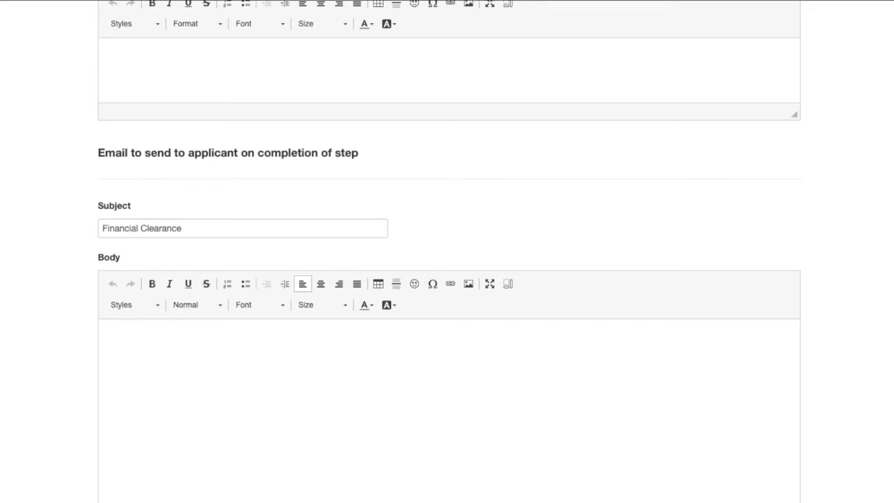
type("{{firstname}} {{lastname}} {{studentnumber}} {{qualificationname}}")
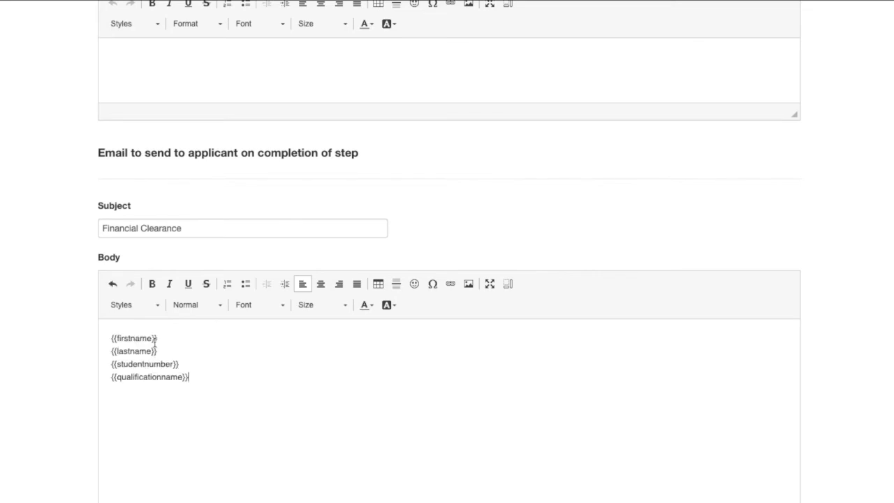
- Make the email's opening line "Good day {{firstname}} {{lastname}}", joining the last name placeholder onto the greeting
left_click(111, 338)
type("Good ay")
key("BackSpace")
key("BackSpace")
key("BackSpace")
type("day")
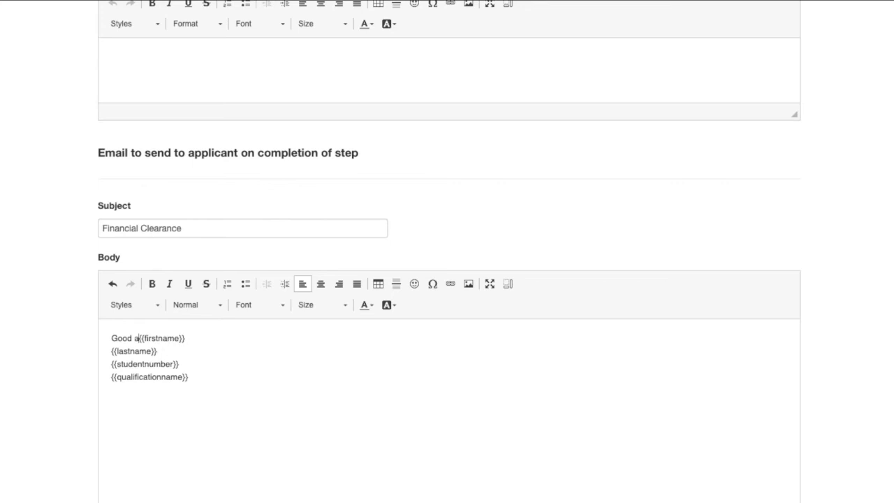
left_click(109, 351)
key("BackSpace")
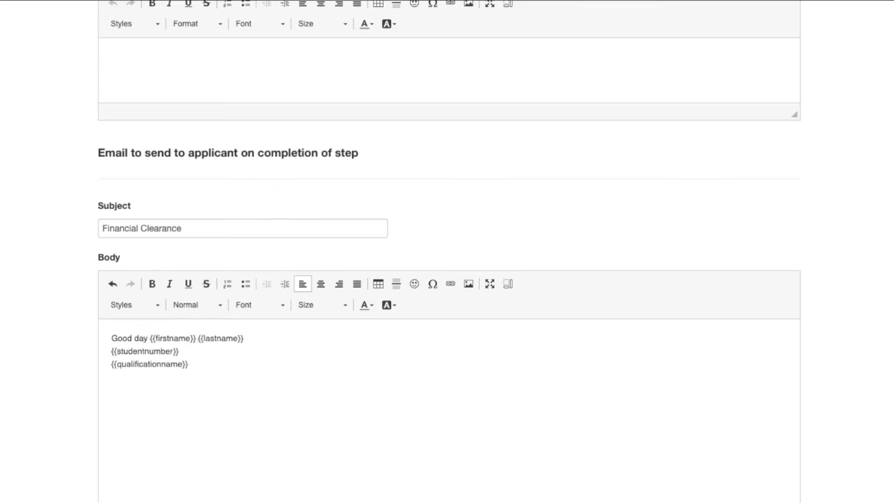
- End the greeting with a comma and start a paragraph below it with "Thank you for supplying us with proof of payment, once"
left_click(110, 351)
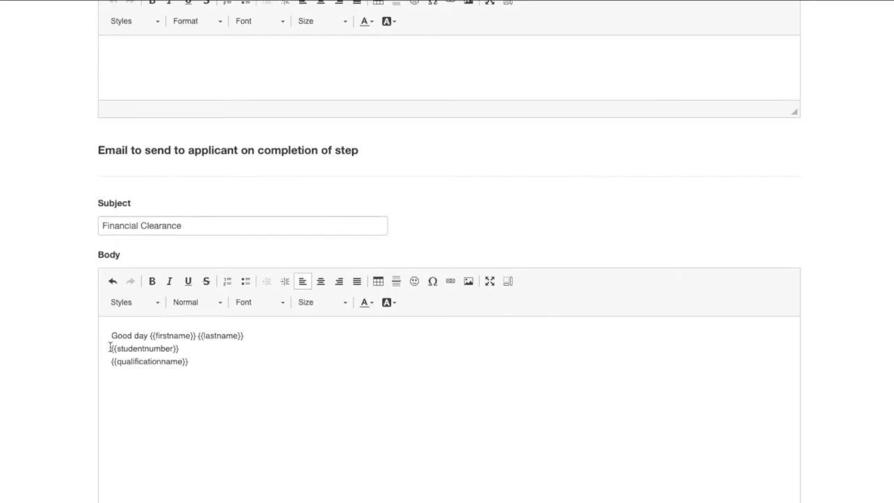
key("Left")
type(",")
key("Return")
key("Return")
type("Tha")
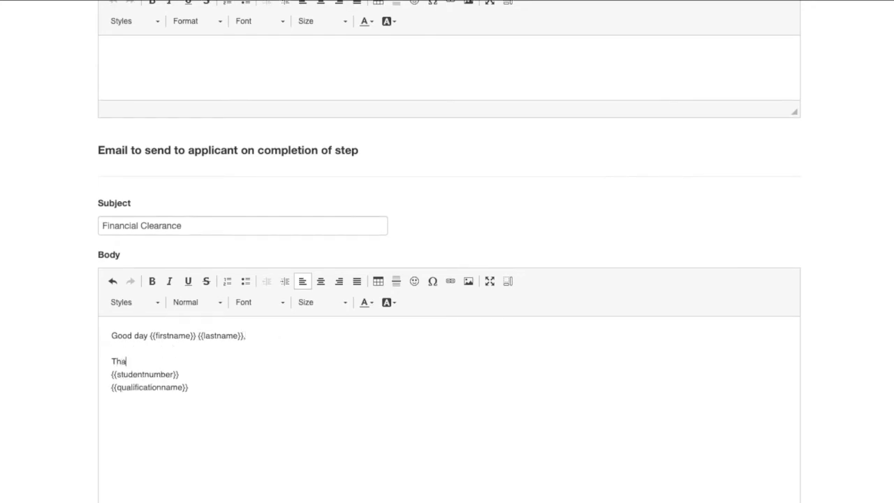
type("nk you for supplying us with proof")
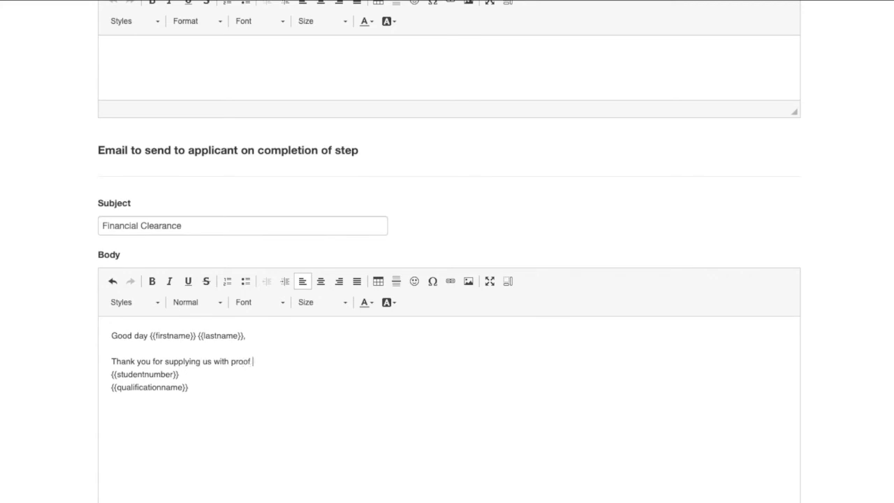
type(" of payment, once the")
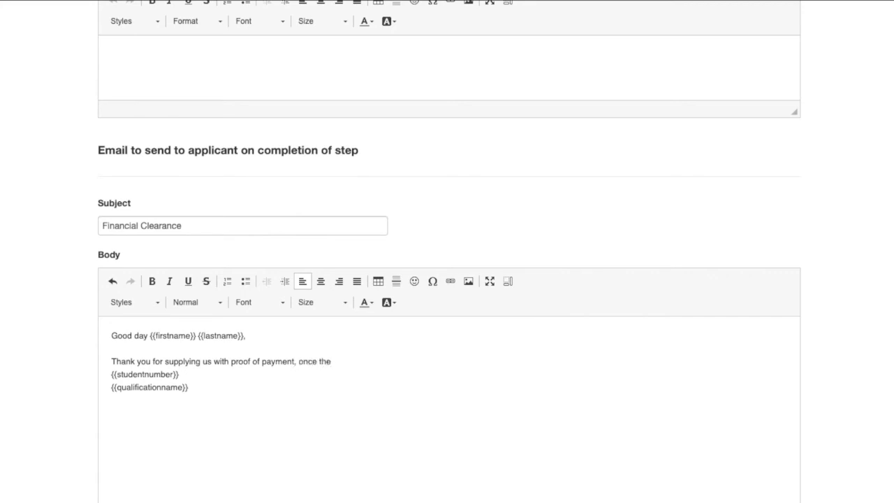
key("BackSpace")
key("BackSpace")
key("BackSpace")
- Continue the sentence with "you have received financial clearance from our Accounts Department, you will be notified by email"
type("you have received financ")
key("BackSpace")
key("BackSpace")
type("ncia")
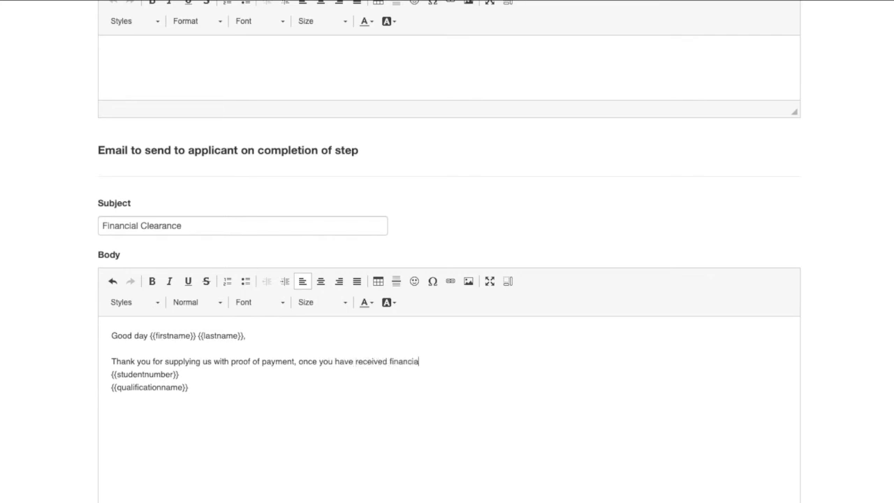
type("l clearance from our A")
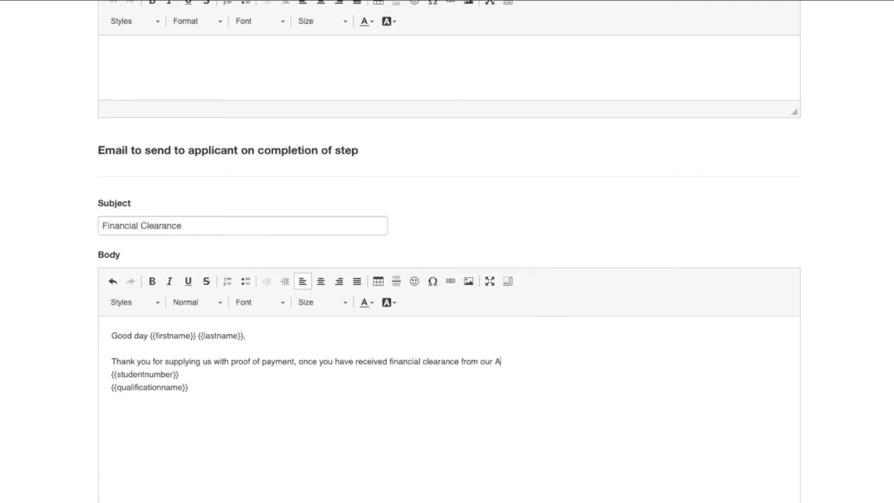
type("ccounts Department, you will be ")
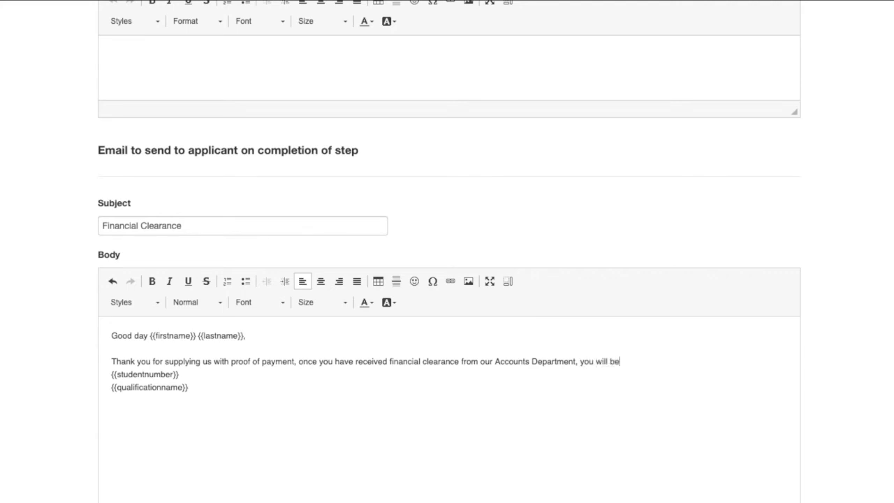
type("notified by emi")
key("BackSpace")
type("ail")
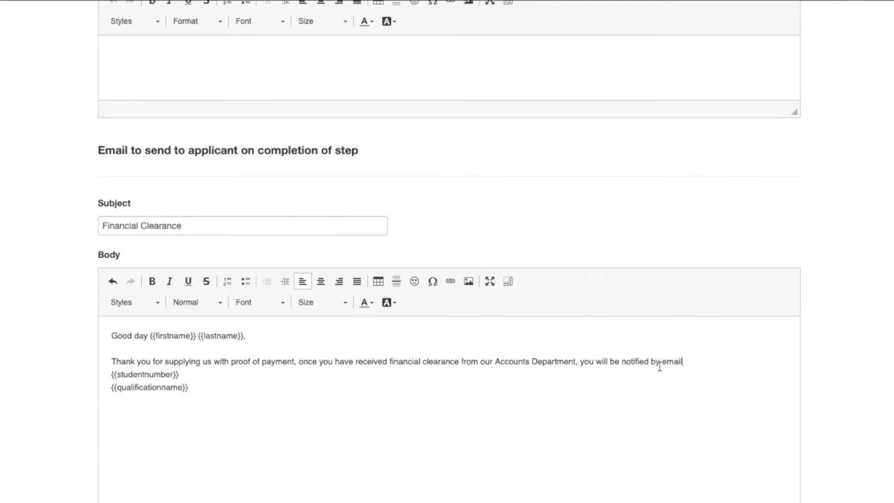
- Extend the sentence with "about the way forward for registration"
type("about the way forawr")
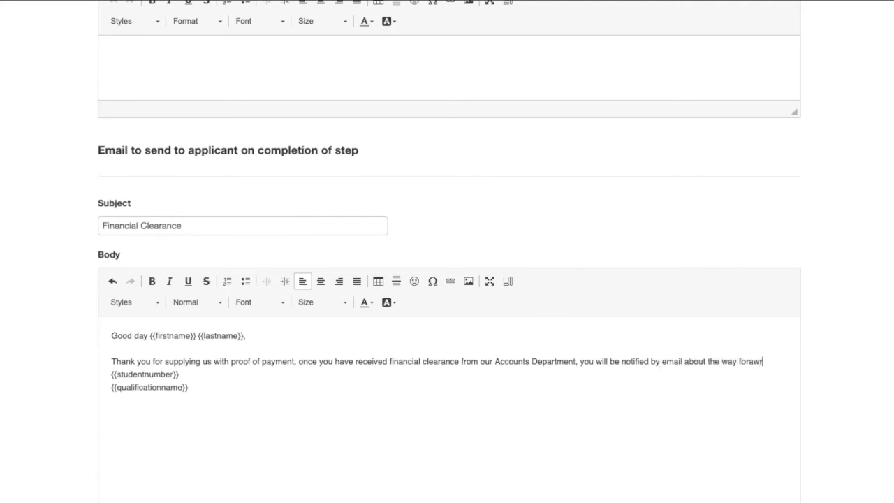
key("BackSpace")
key("BackSpace")
key("BackSpace")
type("ward for registr")
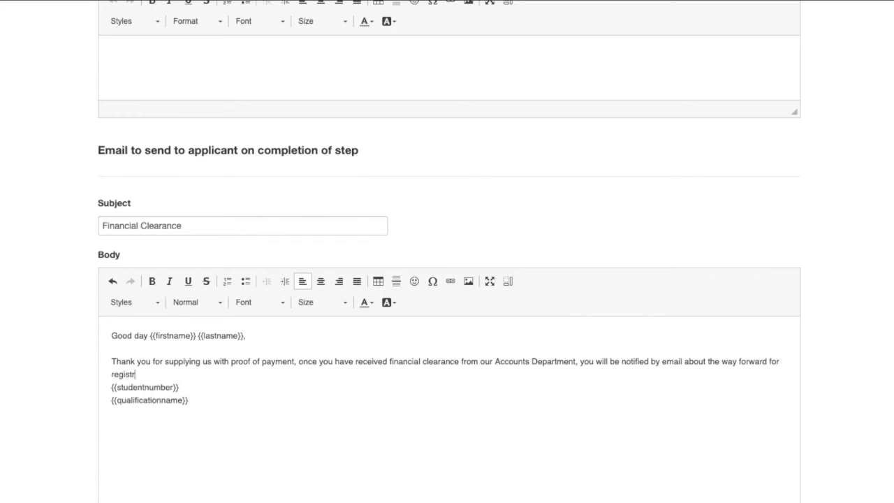
type("ation")
- Remove the {{studentnumber}} placeholder and end the sentence with "into {{qualificationname}}"
left_click_drag(191, 386, 101, 389)
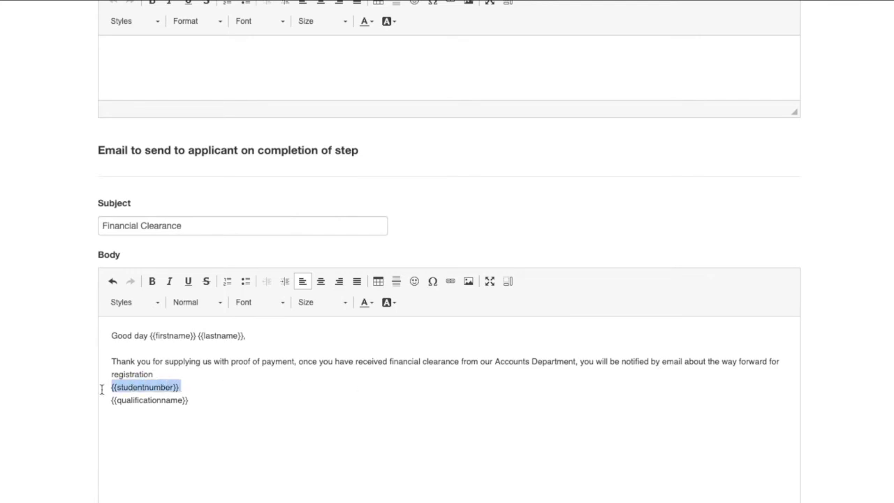
key("BackSpace")
key("BackSpace")
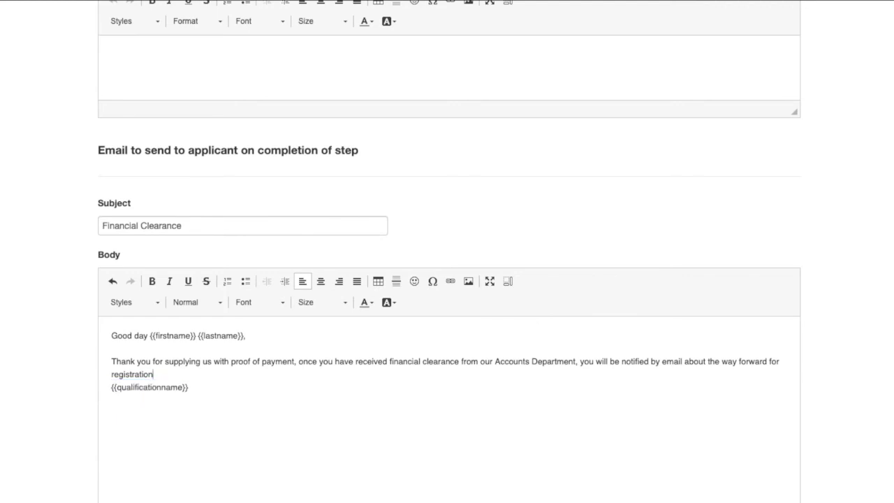
key("Delete")
type("into {{qualificationname")
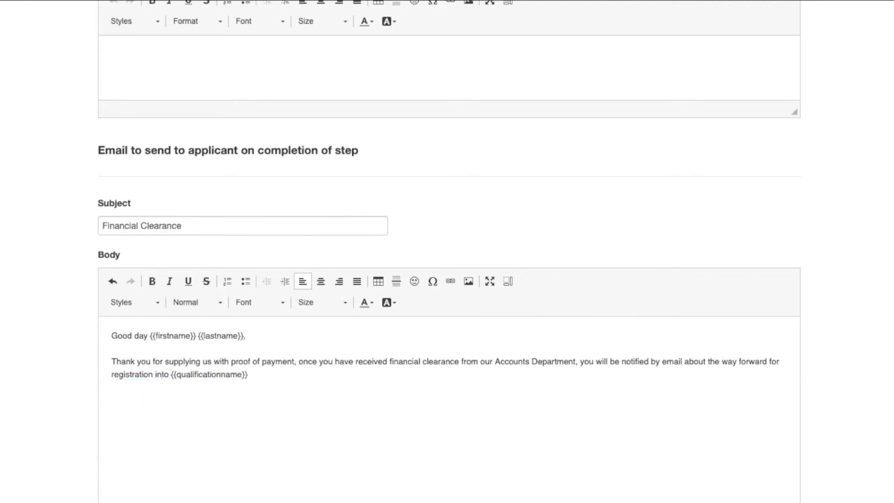
- Add the closing "Regards" below the paragraph, leaving a blank line between them
left_click(277, 374)
key("Return")
key("Return")
type("Regards")
- Insert "If all if financial clearance is satifsfied you will receive a mail within 2-3 working days" above the closing
left_click(341, 374)
key("Return")
type("If all")
type(" is")
key("BackSpace")
key("BackSpace")
type("if financial ")
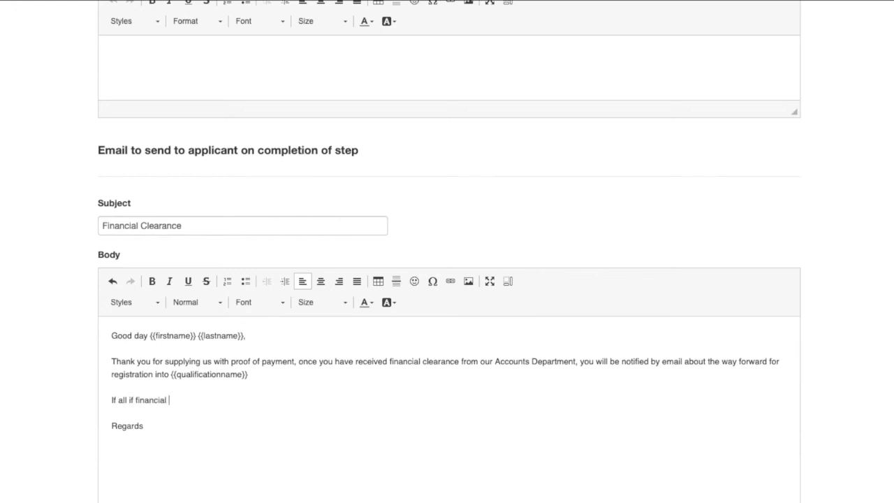
type("clearance is satifsfied you wo")
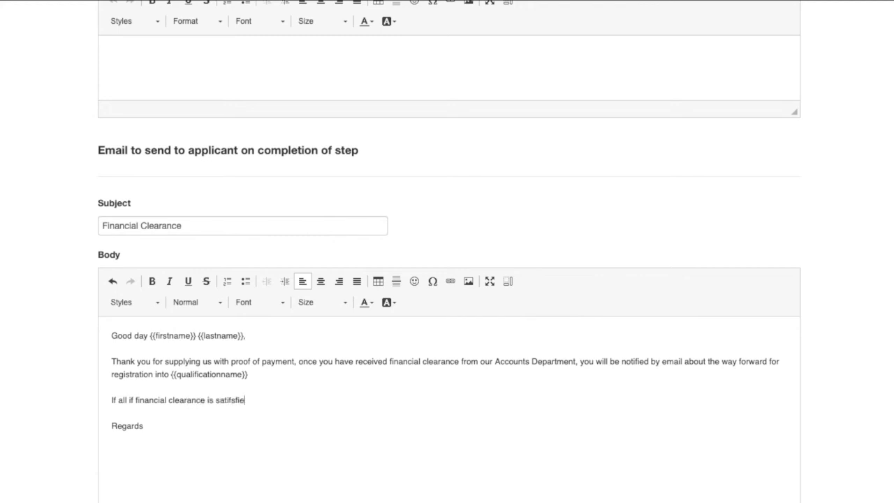
key("BackSpace")
type("ill receive a mail within")
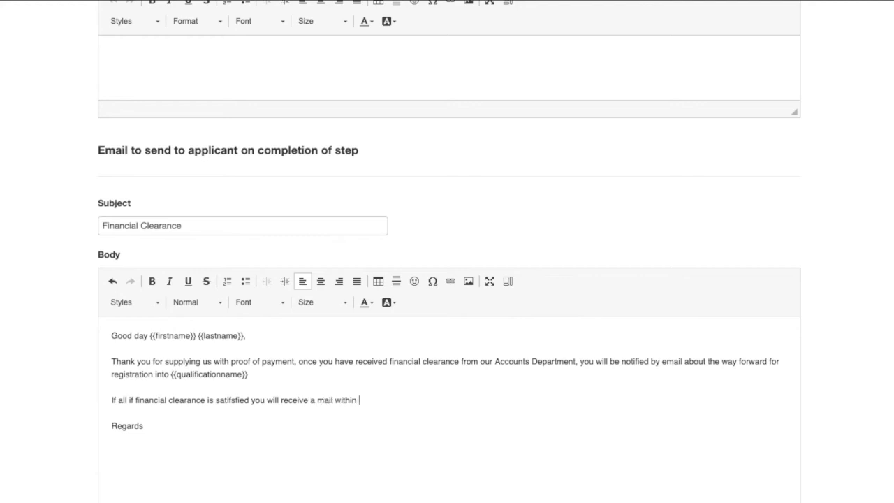
type(" 2-3 working days")
key("BackSpace")
key("BackSpace")
type("ys")
- Add an extra blank line above "Regards" and sign the email as "College Finance Admissions"
left_click(109, 425)
key("Return")
left_click(155, 438)
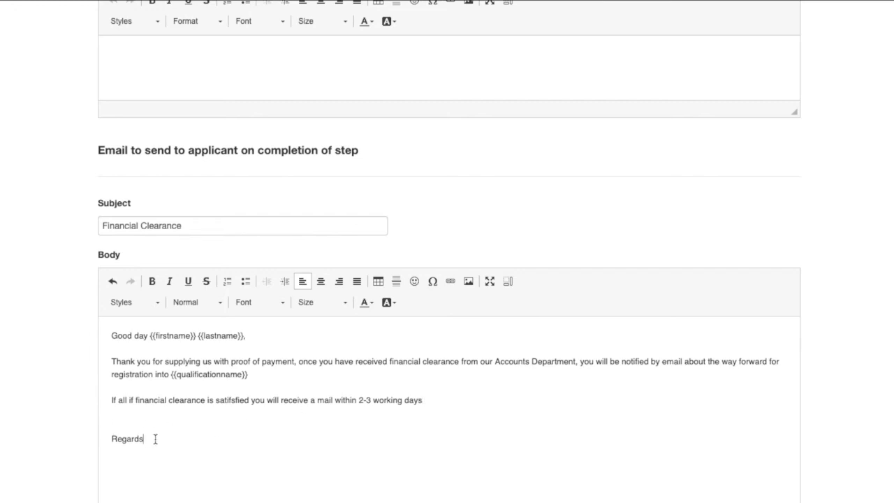
key("Return")
type("College Finance Admissions")
scroll(185, 419, "down", 5)
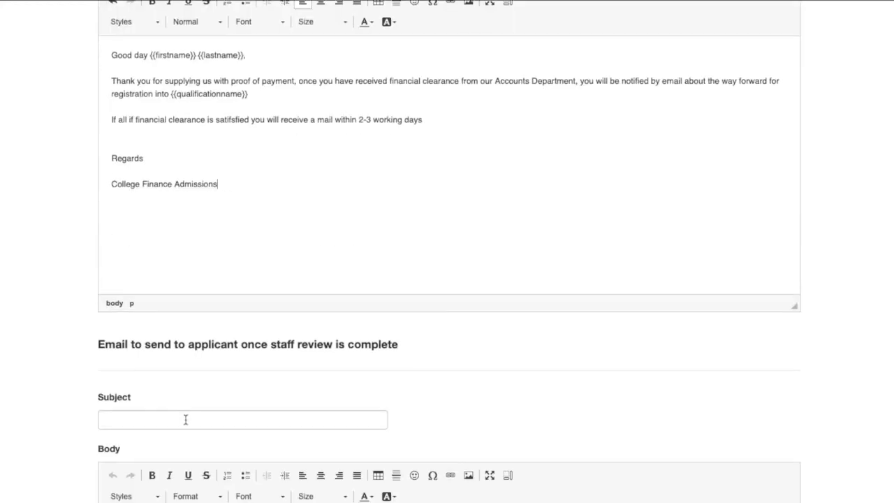
- Set the subject of the email sent once staff review is complete to "Financial Clearance Granted"
left_click(186, 420)
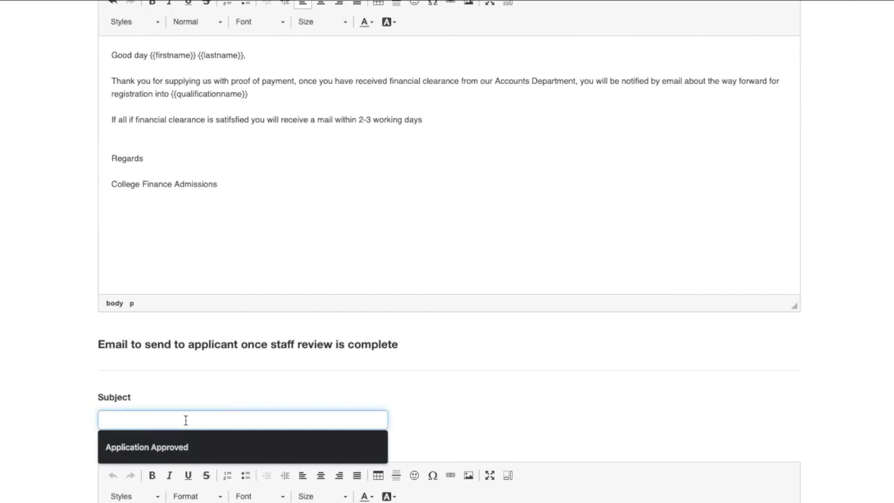
type("Finai")
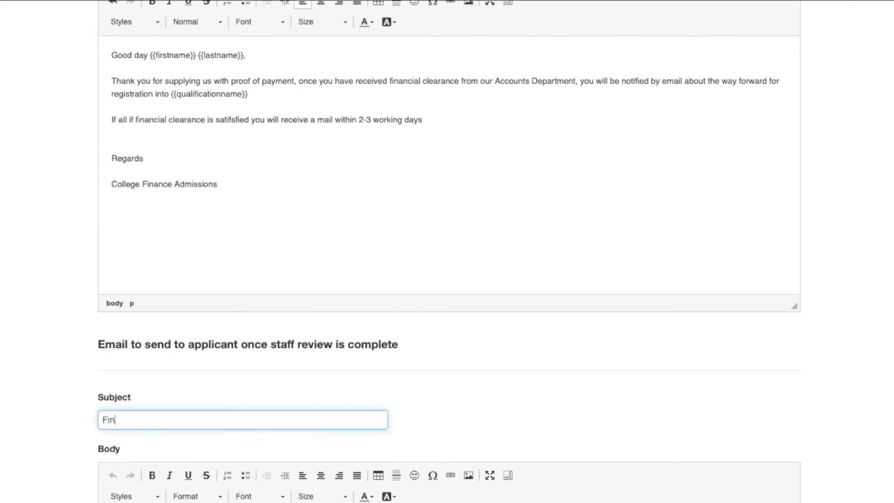
key("BackSpace")
type("ncial Clearnance")
key("BackSpace")
key("BackSpace")
key("BackSpace")
key("BackSpace")
key("BackSpace")
type("ance Granted for")
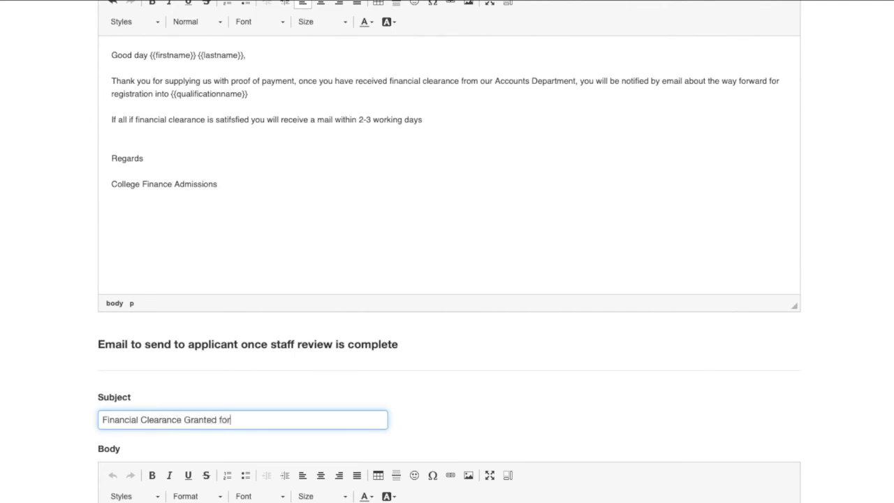
key("BackSpace")
key("BackSpace")
key("BackSpace")
key("BackSpace")
key("BackSpace")
- Copy the greeting "Good day {{firstname}} {{lastname}}," from the completion email into the staff review email's body
scroll(189, 403, "down", 1)
scroll(188, 403, "down", 5)
scroll(189, 405, "up", 2)
left_click(194, 306)
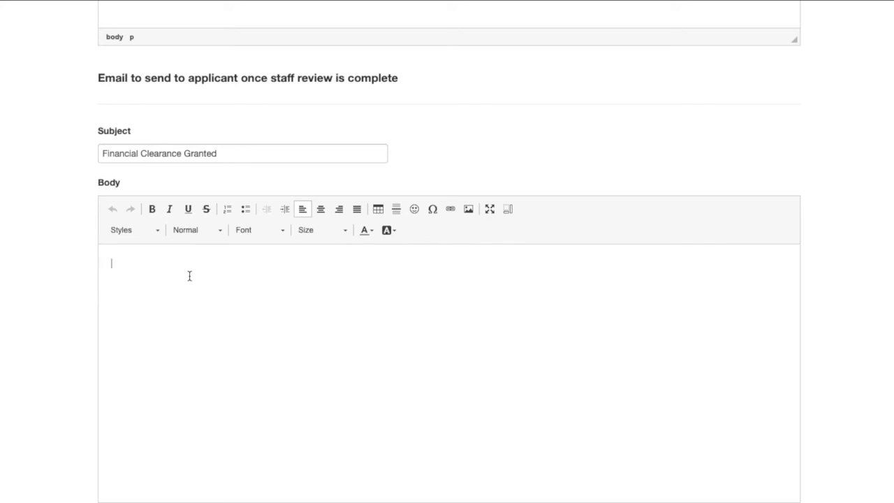
scroll(189, 276, "up", 6)
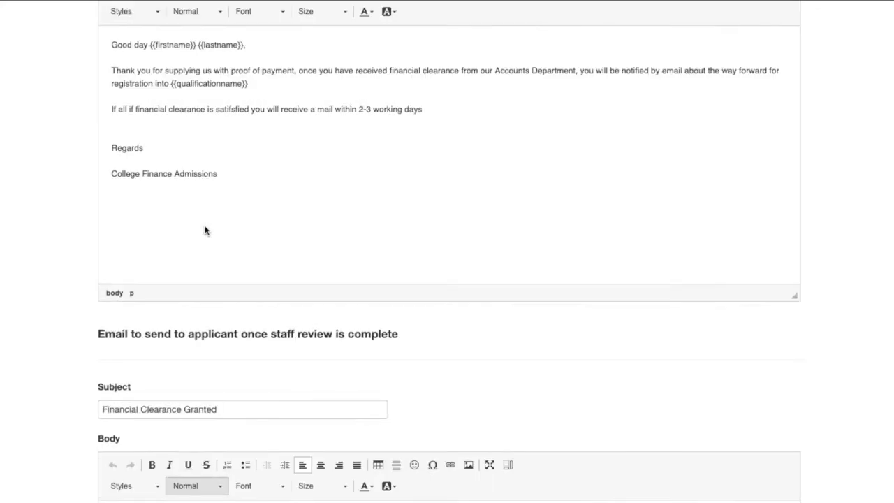
left_click_drag(102, 179, 260, 178)
key("ctrl+c")
scroll(230, 326, "down", 6)
left_click(195, 257)
key("ctrl+v")
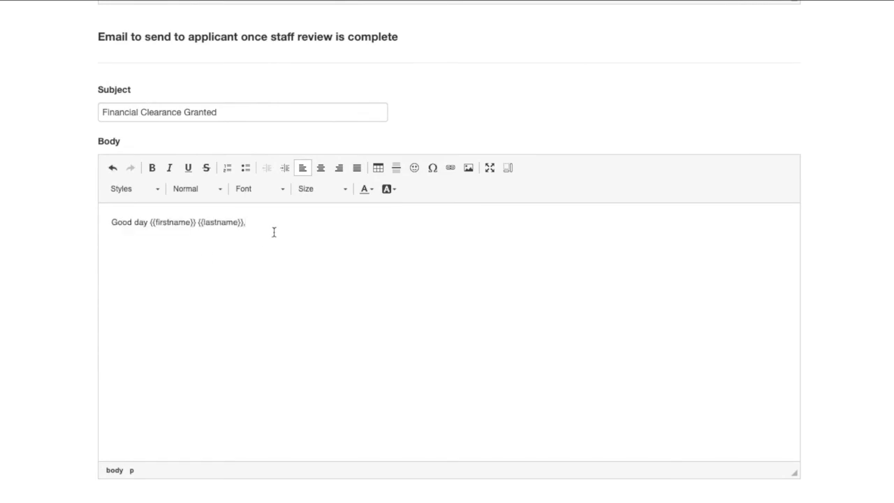
- Below the greeting, add "You have been granted financial clearance" and, as a separate paragraph, "Please join us for onsite registration:"
key("Return")
type("You have been granted financcial clearn")
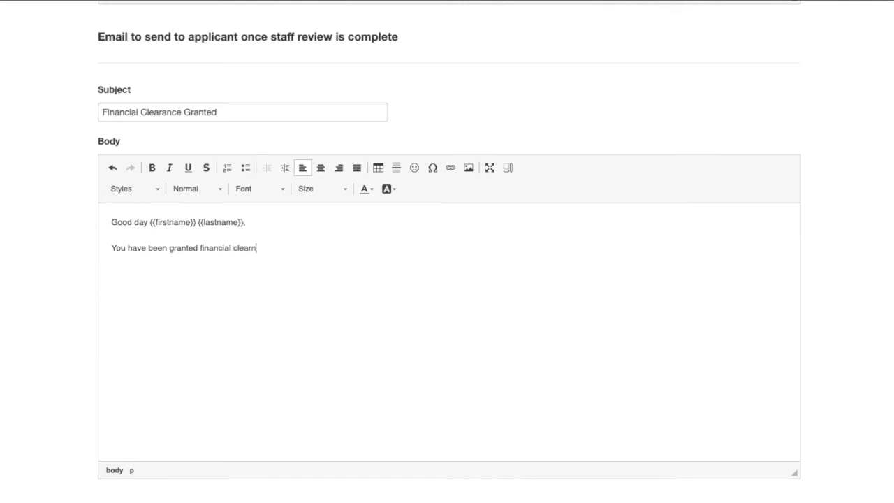
key("BackSpace")
type("ance")
key("Return")
type("ase join us on re")
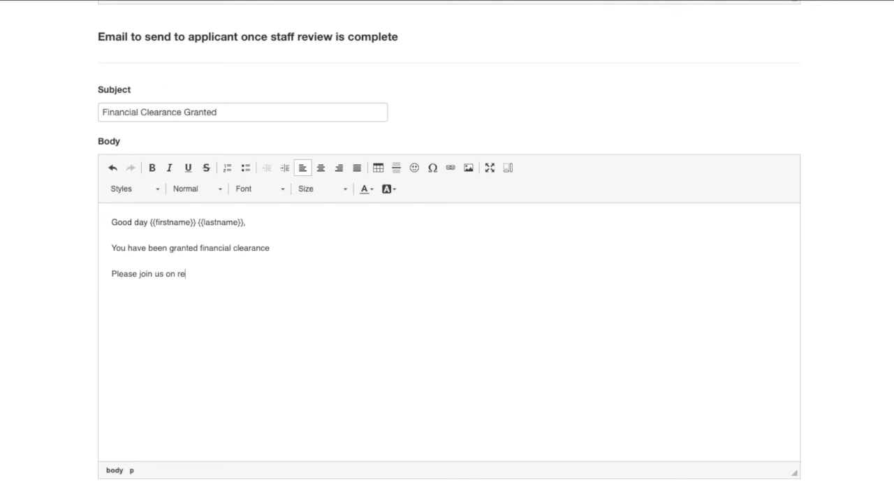
type("gistration")
double_click(171, 273)
type("for onsite")
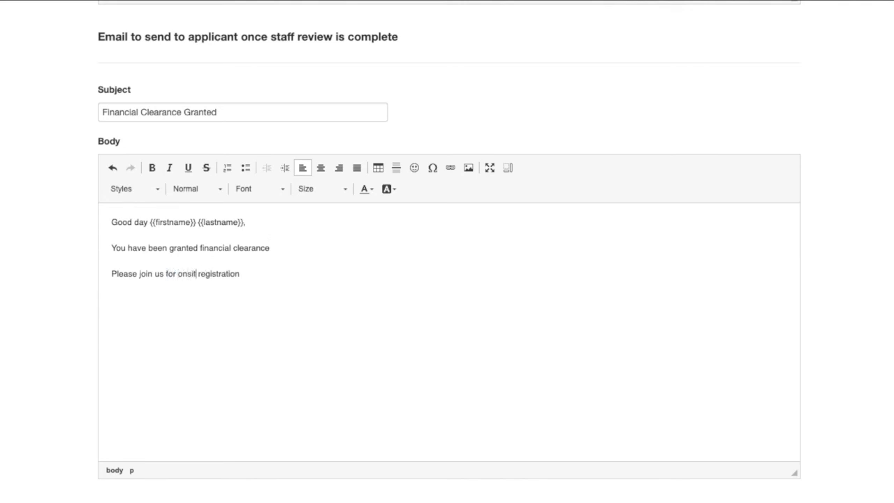
left_click(259, 275)
type(":")
- List "Date:", "Time:", "Venue:" and "Directions to campus" on consecutive lines below the registration invitation
key("Return")
type("Date:")
key("shift+Return")
type("Time")
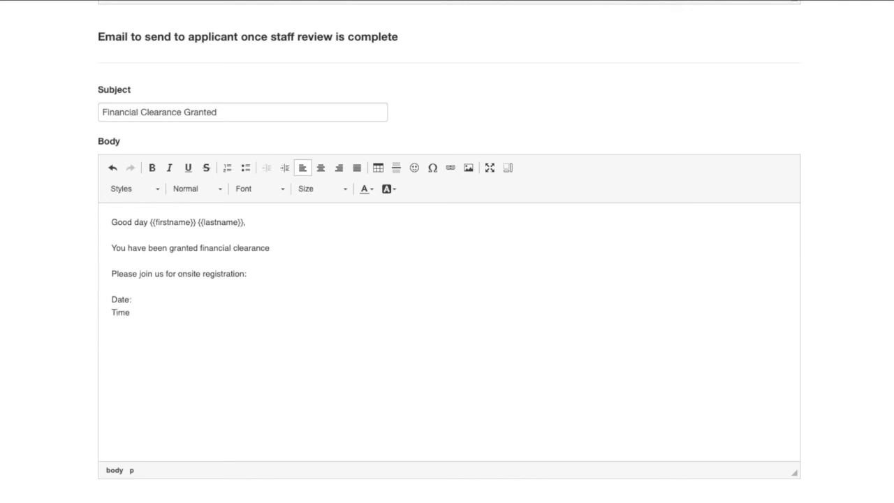
type(":")
key("shift+Return")
type("Venue: ")
type("Directio")
type("ns to cma")
key("BackSpace")
key("BackSpace")
type("ampus")
- Start a new paragraph below the directions line with "Please find linked below"
key("Return")
key("Return")
type("Plea")
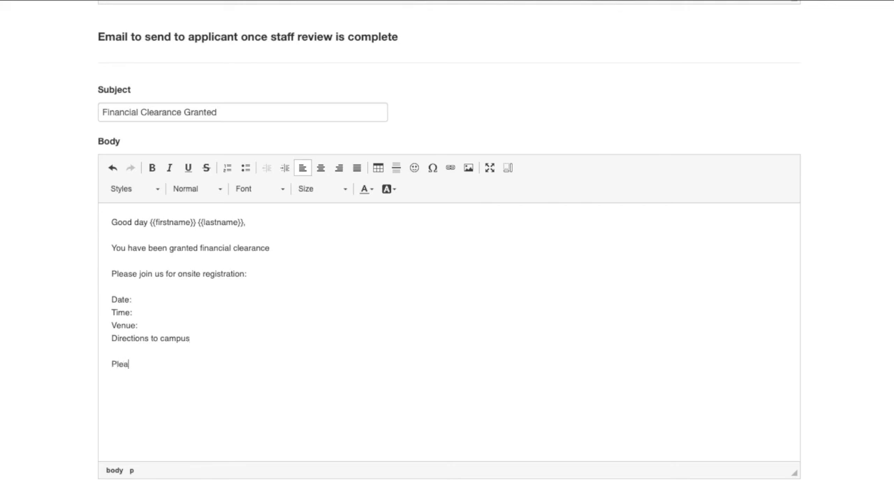
type("se find linked below an")
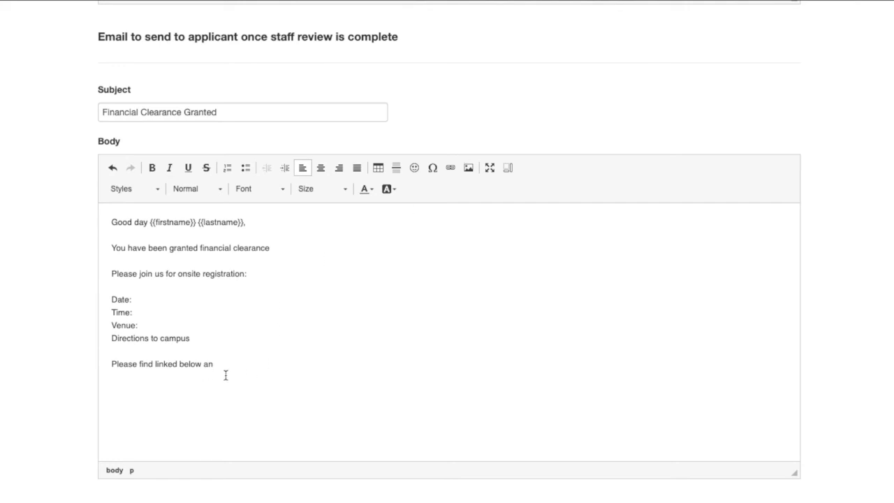
key("BackSpace")
key("BackSpace")
- Continue the sentence with "checklist of documents and outstanding"
type("checklo")
type("st")
key("BackSpace")
key("BackSpace")
key("BackSpace")
key("BackSpace")
type("list of doc")
key("BackSpace")
key("BackSpace")
type("cument")
key("BackSpace")
key("BackSpace")
key("BackSpace")
key("BackSpace")
key("BackSpace")
key("BackSpace")
type("co")
key("BackSpace")
key("BackSpace")
type("od")
key("BackSpace")
type("cuments and outstadning")
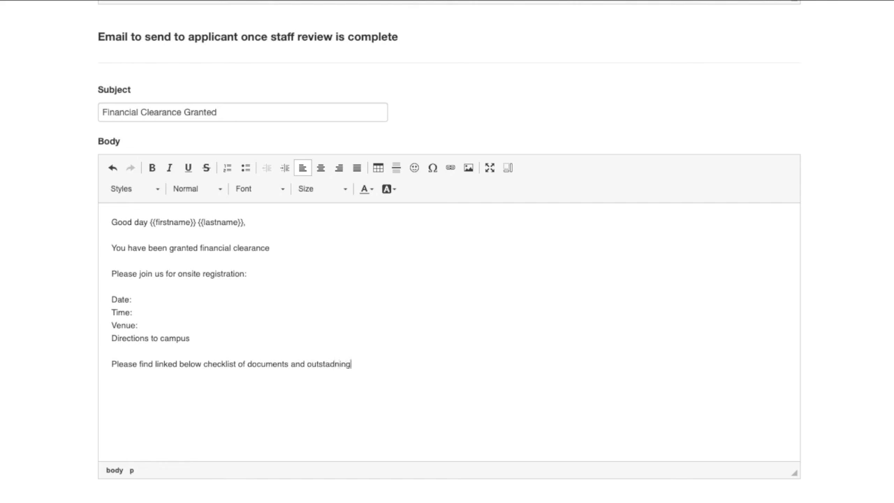
- Correct the spelling of "outstanding" and finish the sentence with "fees which need to be settled on the day of registrations"
key("BackSpace")
key("BackSpace")
key("BackSpace")
key("BackSpace")
key("BackSpace")
type("nding ")
type("fee")
type("s whom")
key("BackSpace")
type("ich need to be se")
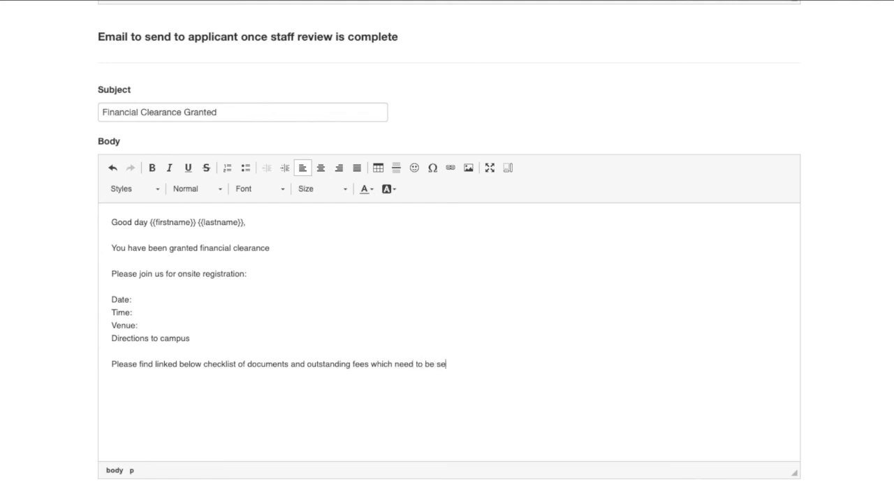
type("ttled on the day of registrations")
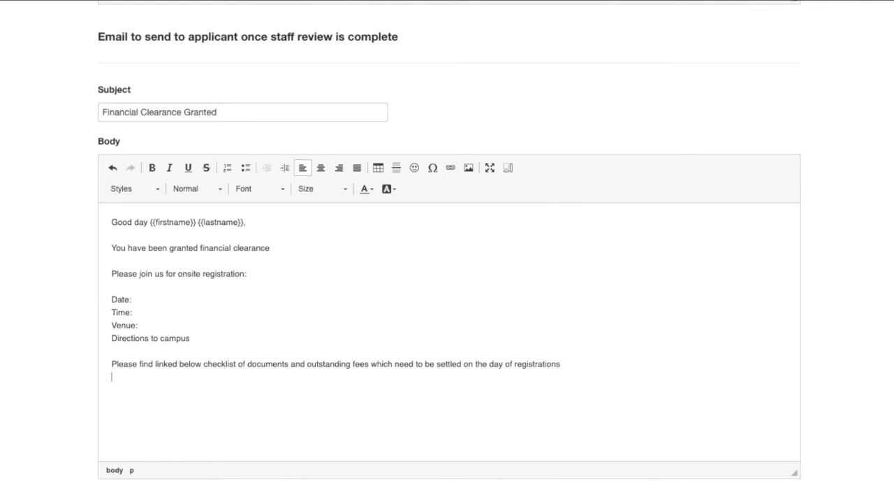
- Add a "Checklist" line below the documents and fees sentence and choose Portfolio.pdf as the file to upload for its link
key("Return")
type("Checklist")
left_click_drag(146, 389, 95, 388)
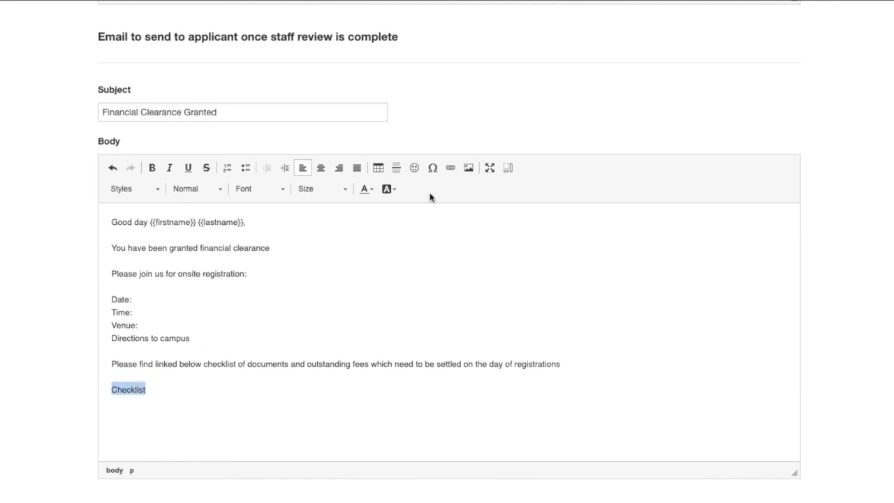
left_click(454, 167)
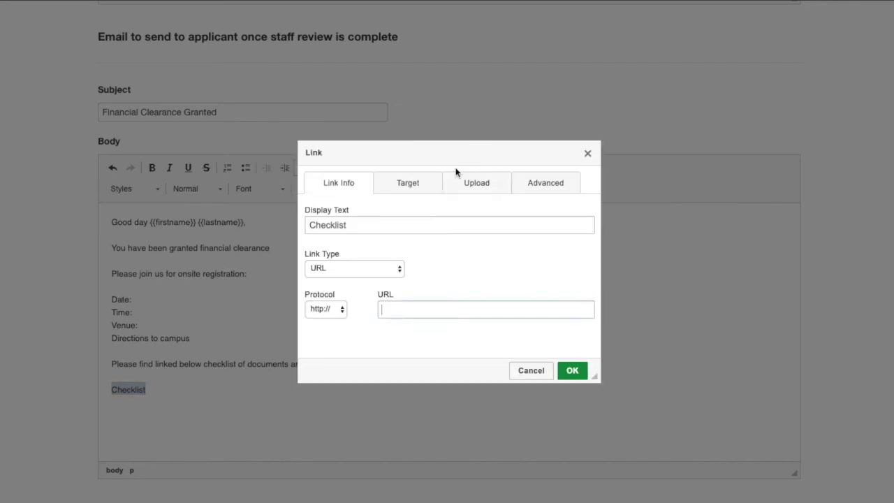
left_click(475, 189)
left_click(357, 241)
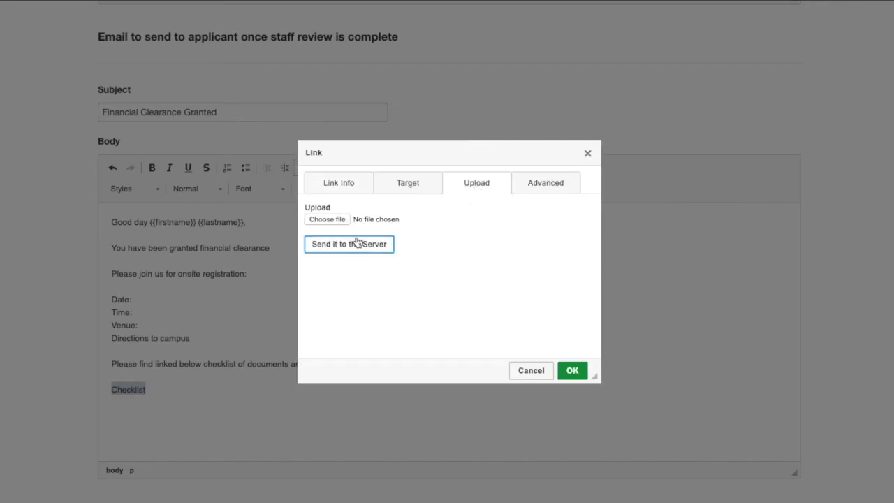
left_click(340, 221)
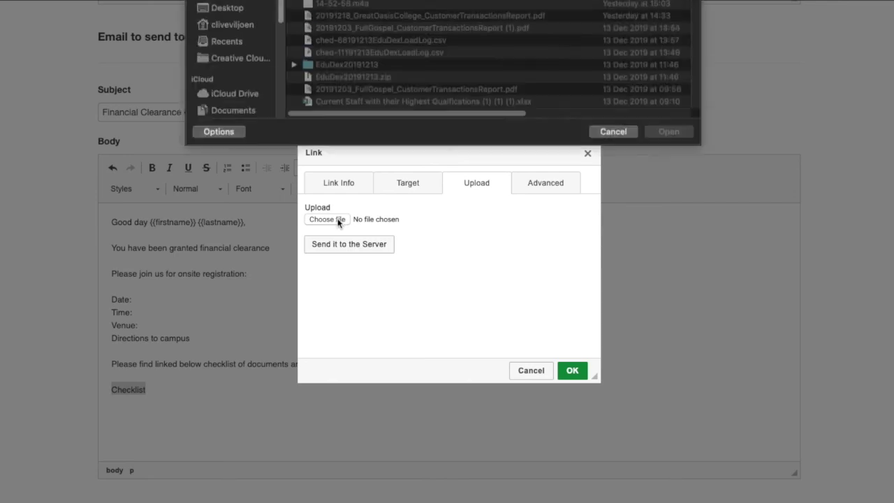
left_click_drag(689, 15, 696, 211)
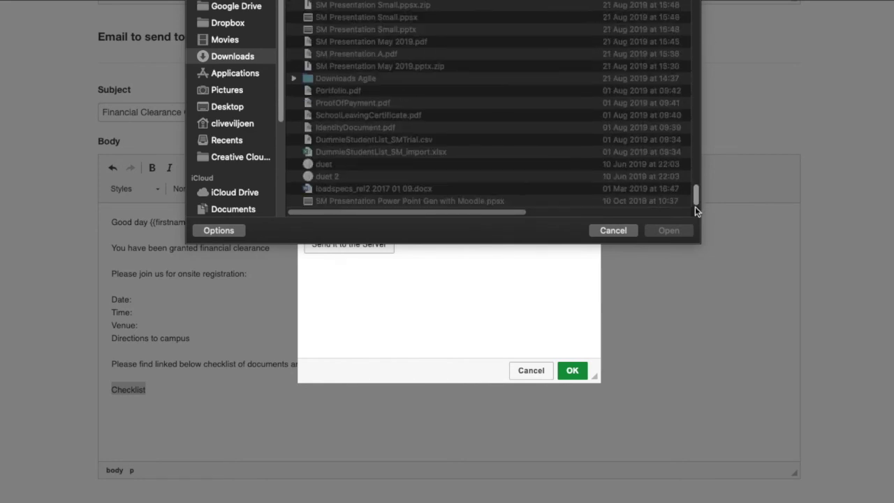
left_click(344, 91)
left_click(666, 230)
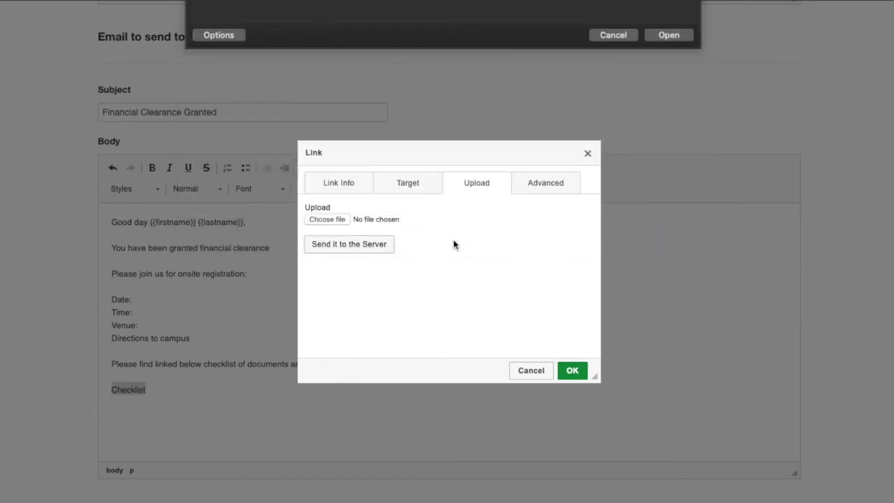
- Send the chosen file to the server and apply its URL as the link on "Checklist"
left_click(341, 244)
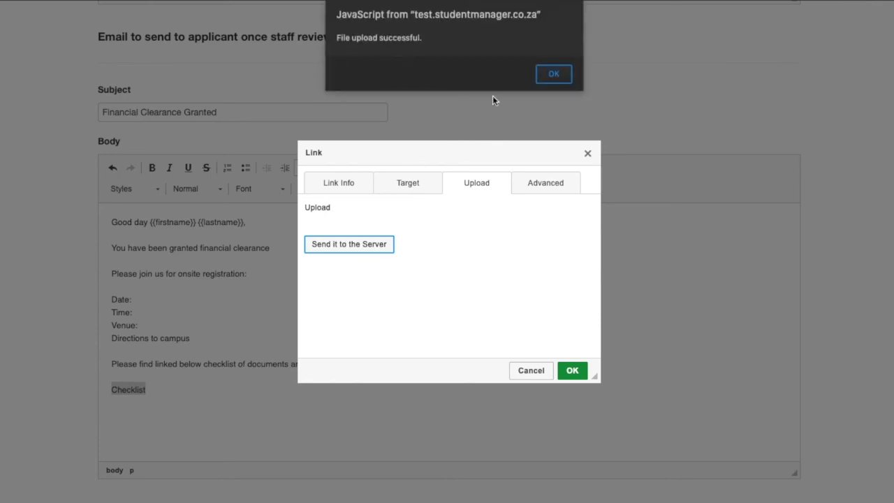
left_click(554, 74)
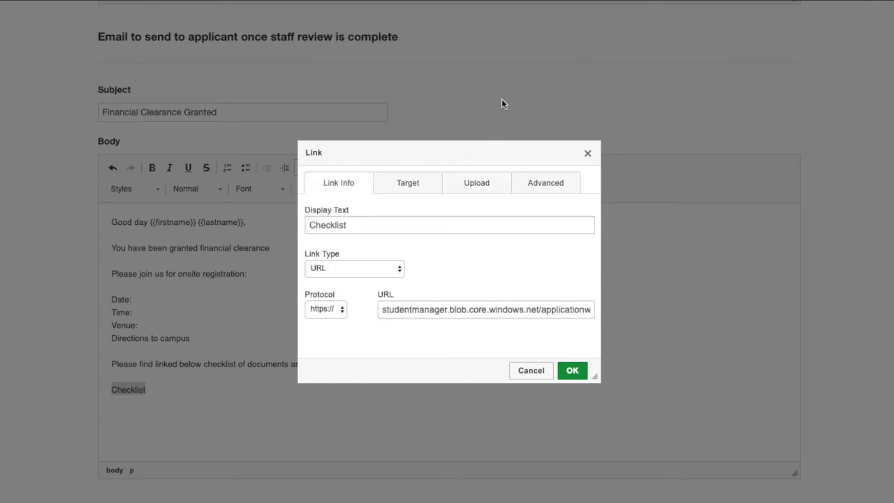
left_click(573, 371)
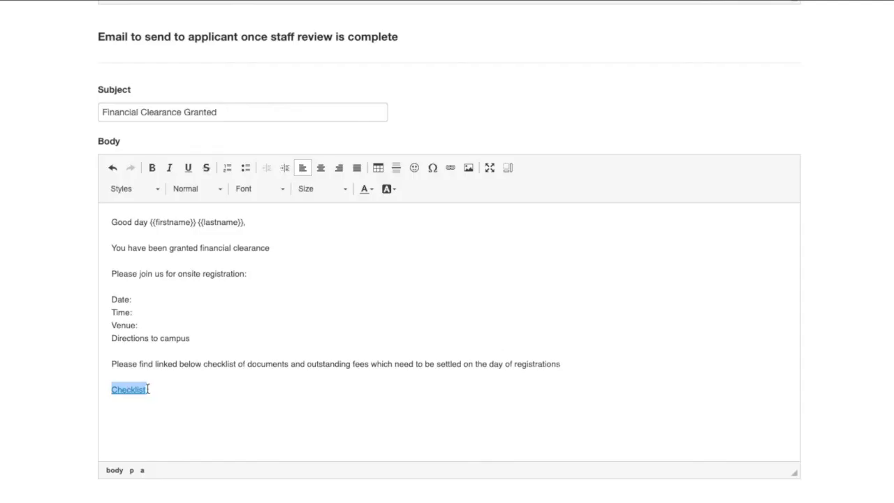
- Make the "Checklist" link bold
left_click(173, 391)
double_click(150, 389)
left_click(151, 168)
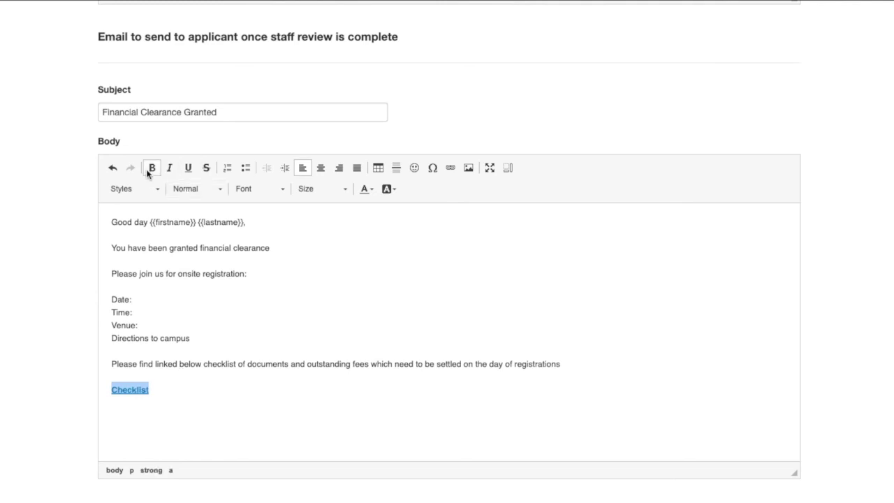
left_click(175, 397)
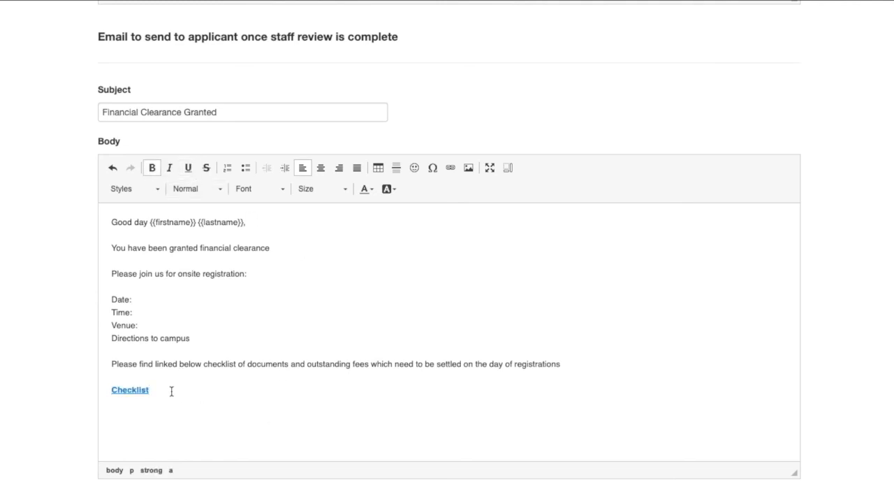
- Extend the bold link text to read "Checklist Download"
type("Dear")
key("BackSpace")
key("BackSpace")
key("BackSpace")
key("BackSpace")
key("BackSpace")
key("BackSpace")
key("BackSpace")
type("t")
key("BackSpace")
type("t")
type("s")
key("Left")
type("Download")
key("Delete")
- Close the email with "Regards" and a non-bold "College Admissions" on separate paragraphs below the link
key("Return")
type("Regards")
key("Return")
type("A")
key("BackSpace")
key("ctrl+b")
type("C")
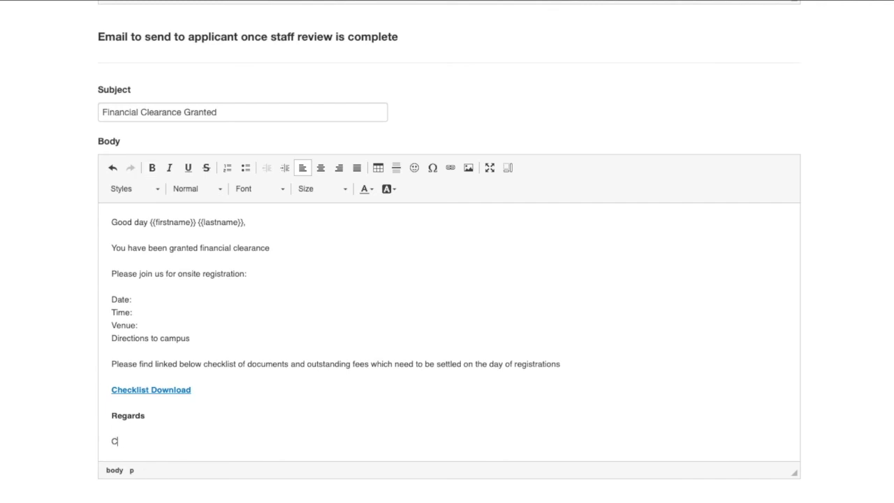
type("ollege Admissions")
- Remove the bold from "Regards" and insert an empty paragraph between it and the checklist link
left_click_drag(158, 416, 94, 415)
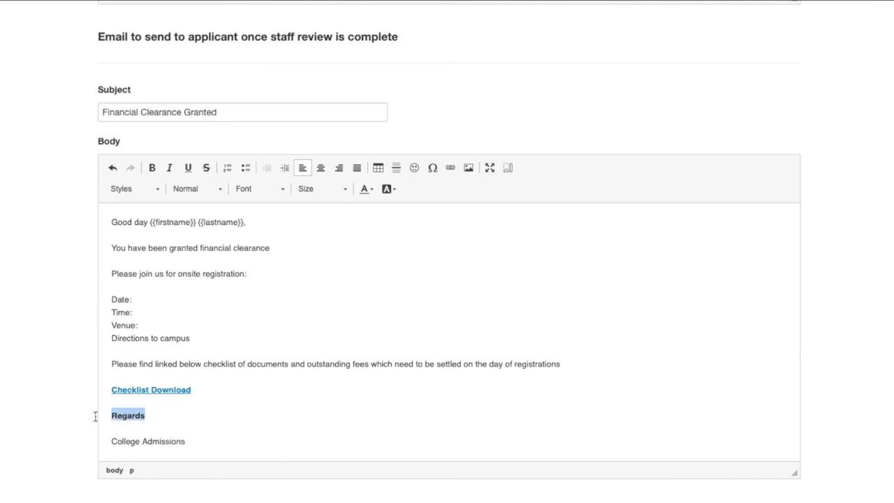
left_click(154, 170)
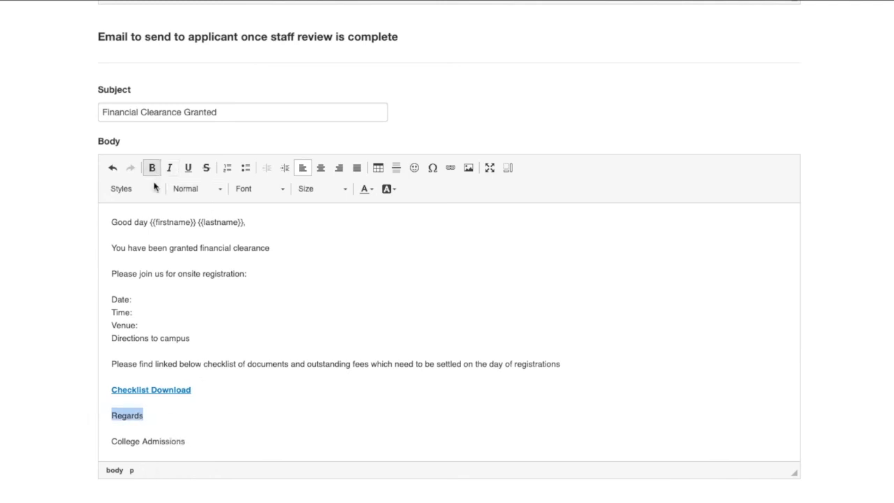
left_click(227, 396)
key("Return")
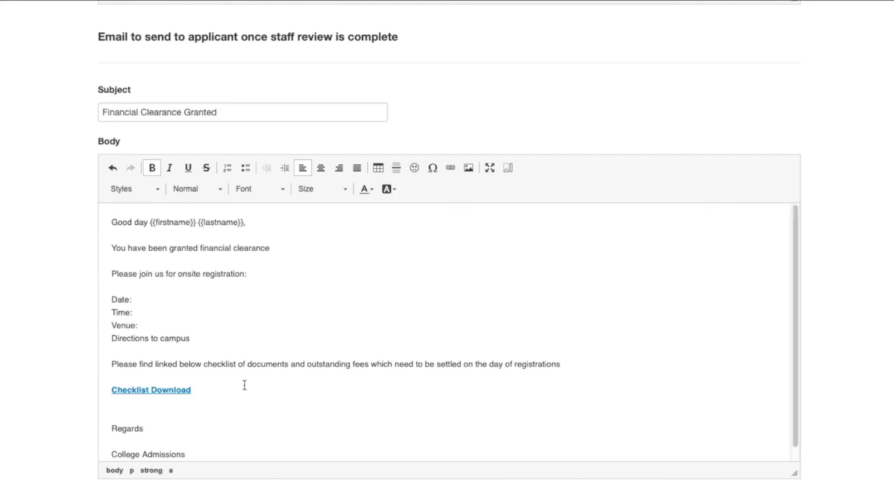
- Look over the rest of the Finance step's settings and save the step
scroll(244, 352, "down", 1)
scroll(419, 314, "down", 9)
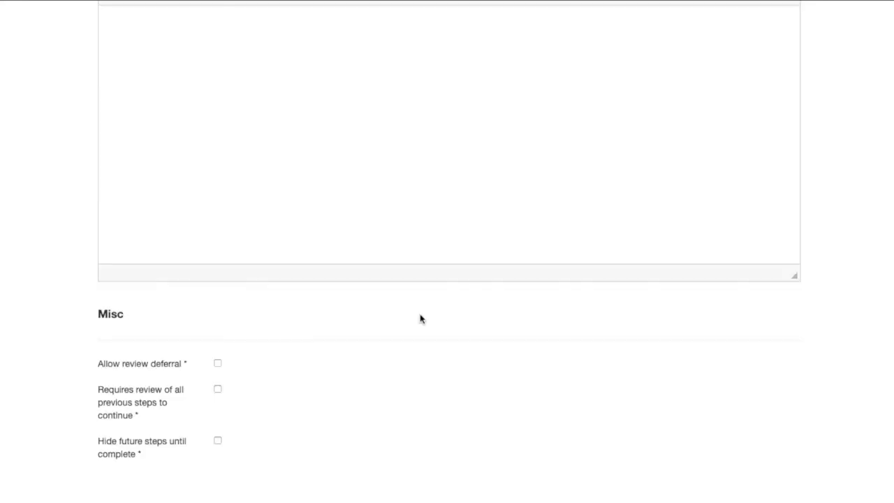
scroll(419, 318, "up", 15)
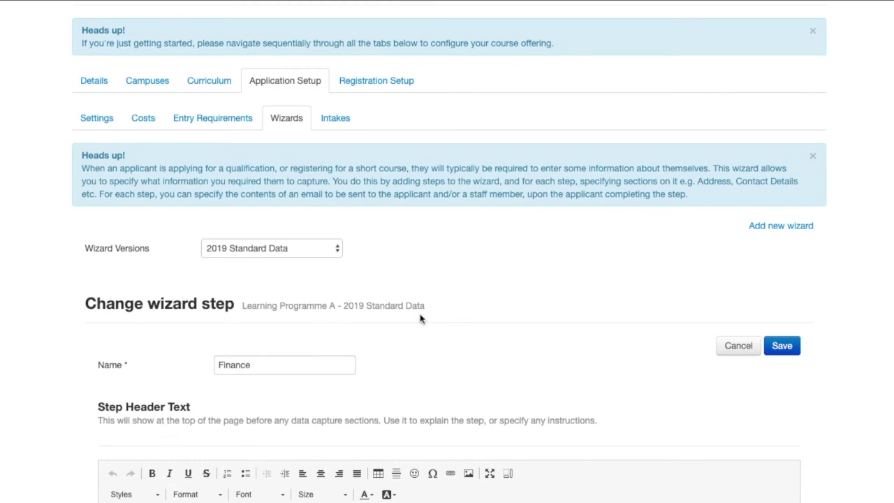
scroll(419, 318, "down", 10)
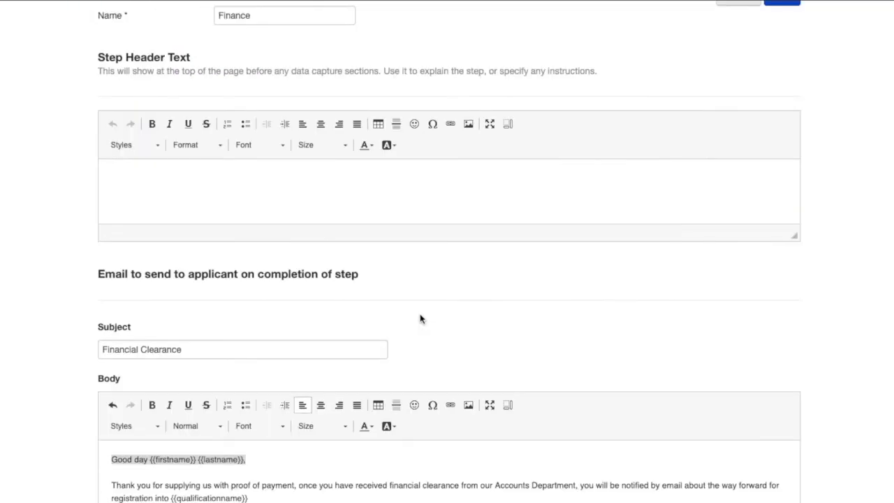
scroll(419, 318, "up", 10)
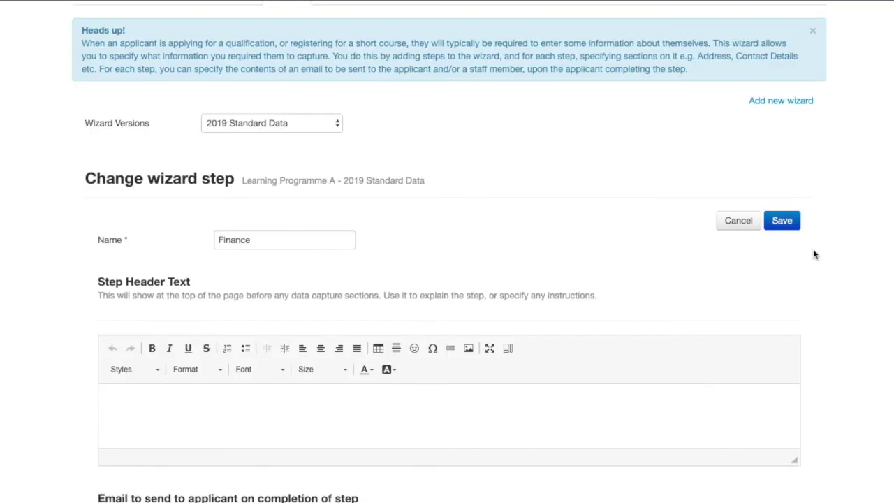
left_click(789, 225)
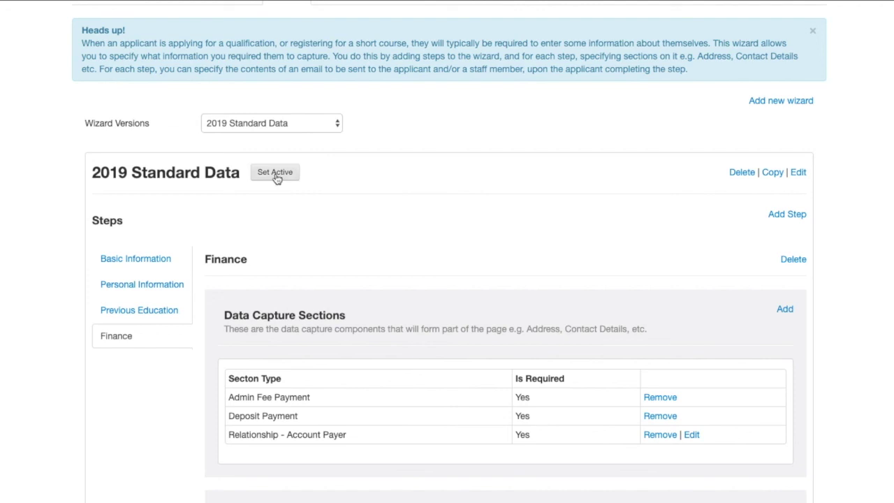
left_click(306, 129)
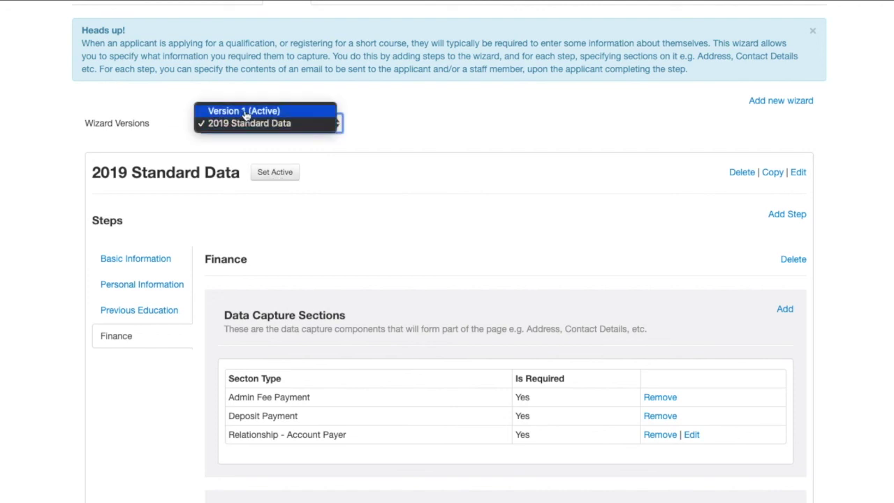
left_click(361, 175)
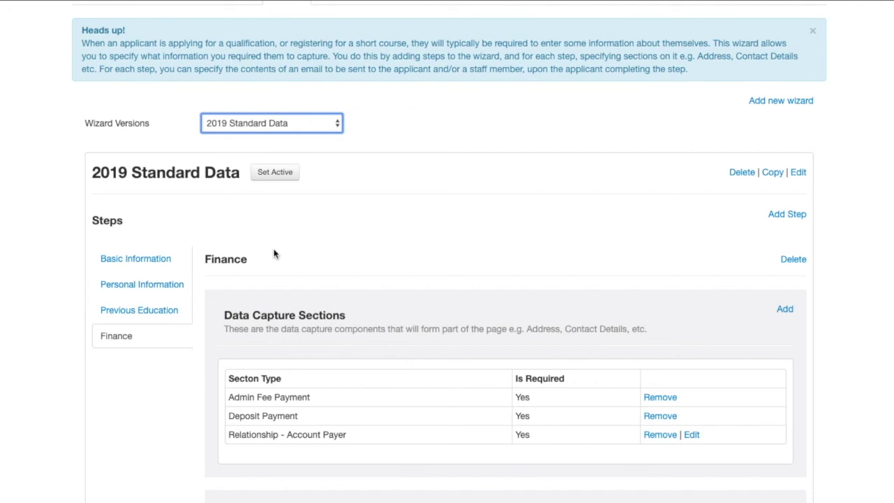
- Fill in a wizard copy named "2019 Standard Data" for the four SM programmes, excluding Learning Programme A, and cancel it
left_click(774, 173)
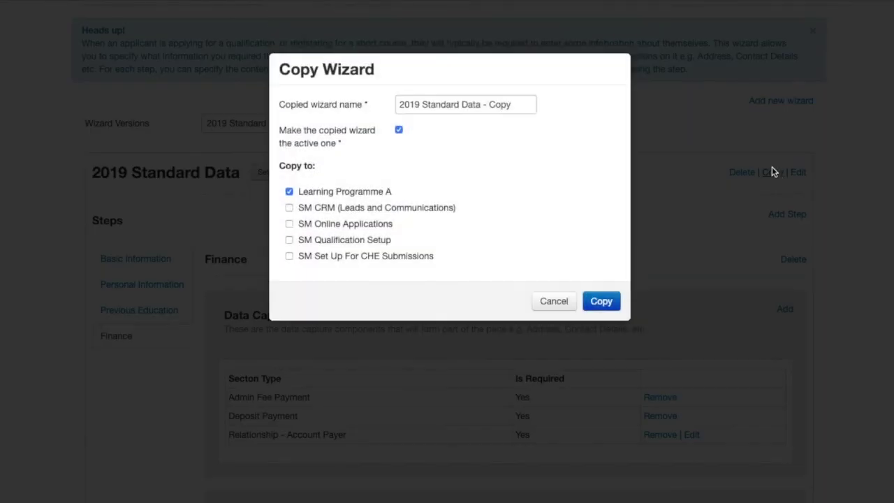
left_click_drag(509, 104, 483, 103)
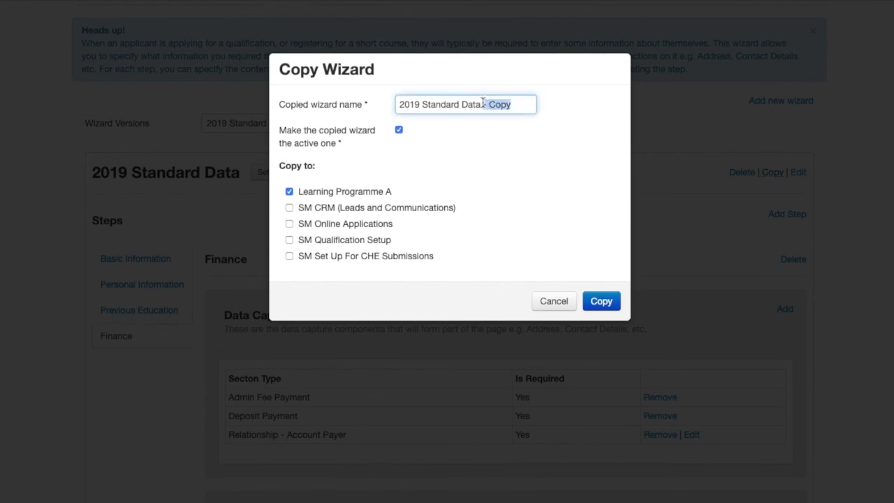
key("BackSpace")
left_click(289, 192)
left_click(289, 207)
left_click(289, 224)
left_click(289, 240)
left_click(289, 256)
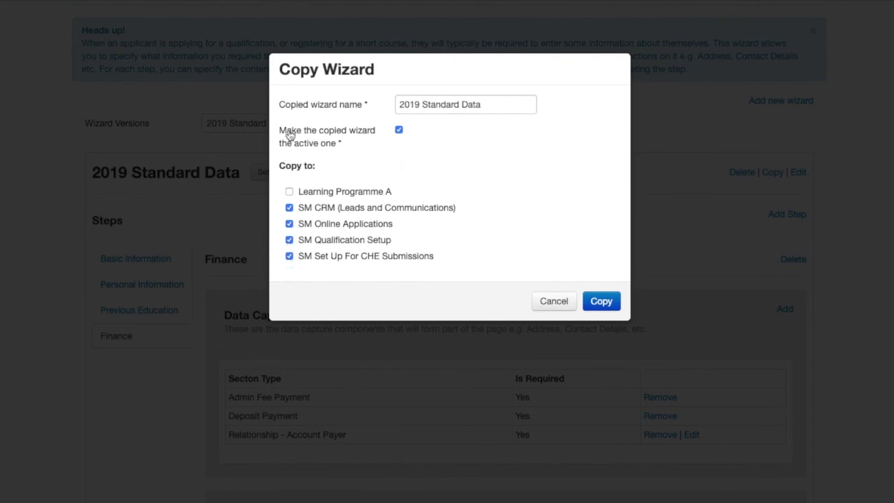
left_click(485, 99)
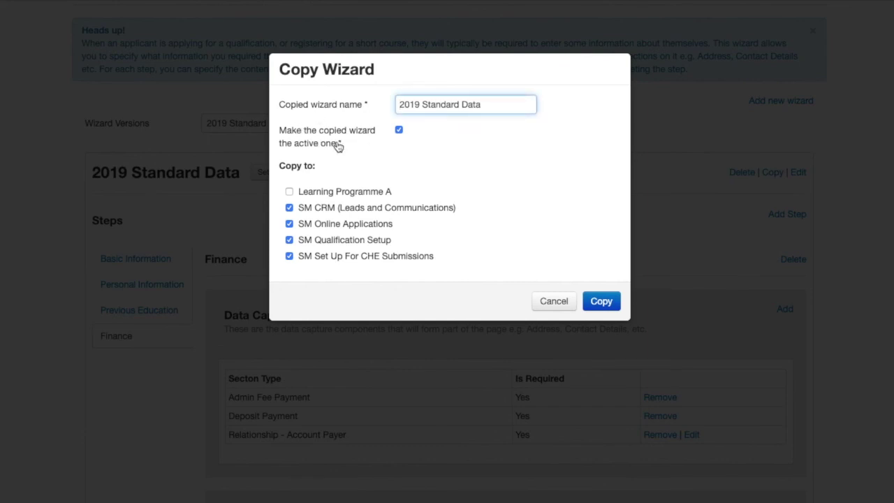
left_click(554, 301)
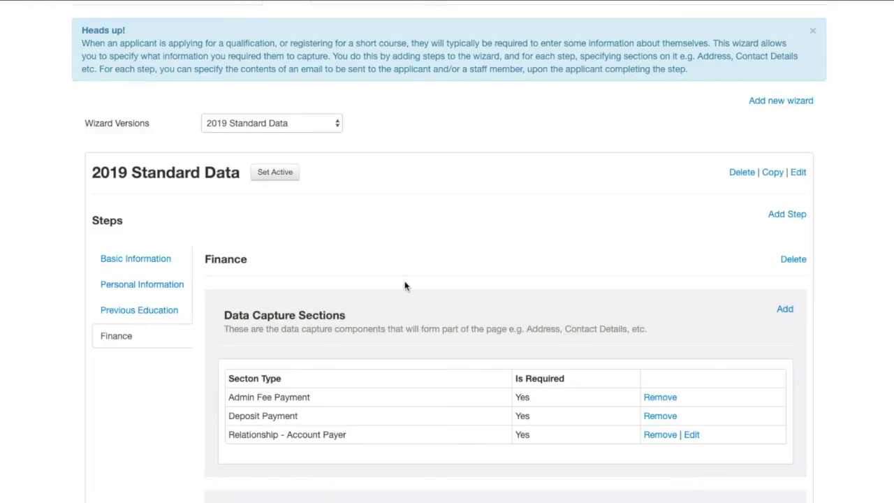
- Make the 2019 Standard Data wizard the active version for Learning Programme A
left_click(275, 173)
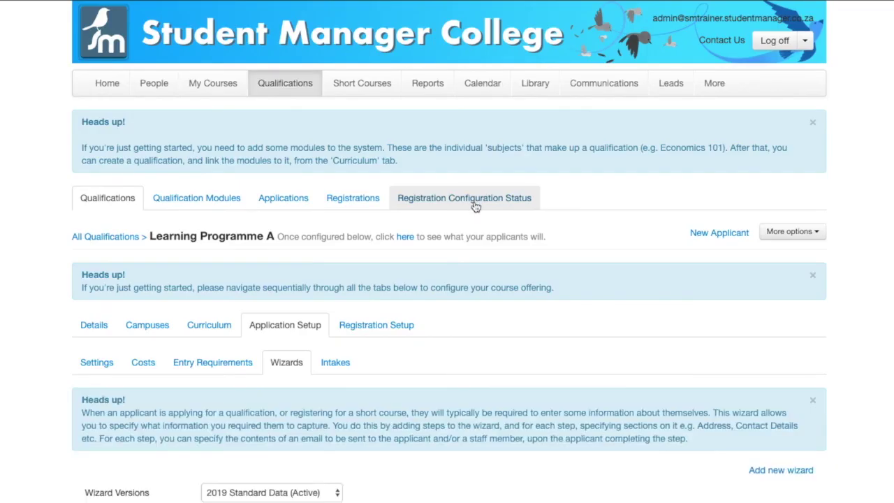
scroll(474, 205, "down", 5)
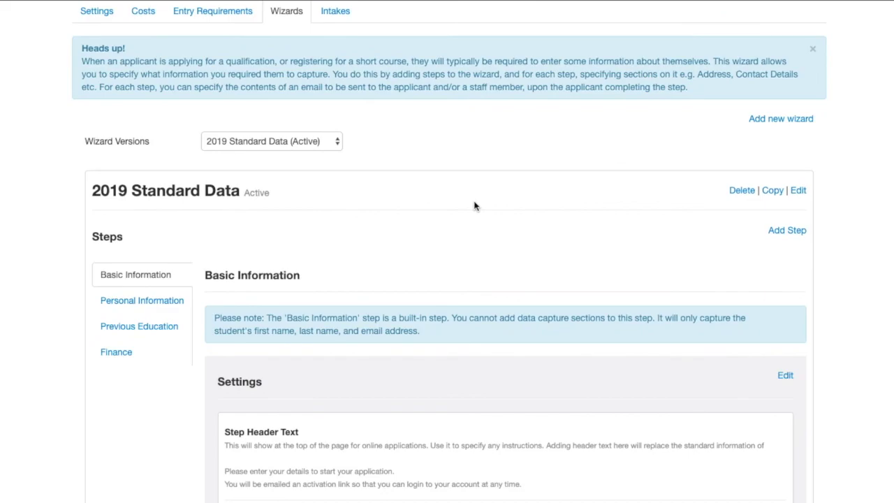
- Open the applicants' view of Learning Programme A and look through the listed programmes and their application status
scroll(474, 206, "up", 5)
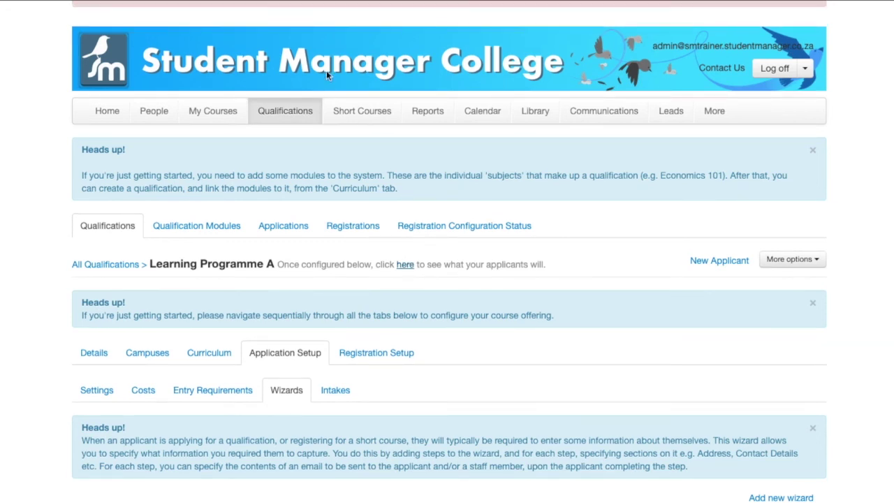
left_click(405, 264)
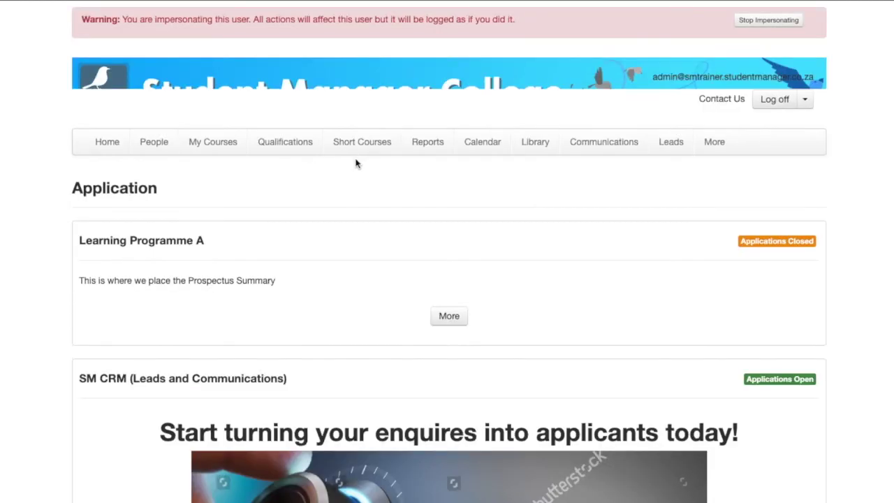
scroll(357, 159, "down", 8)
scroll(358, 163, "down", 3)
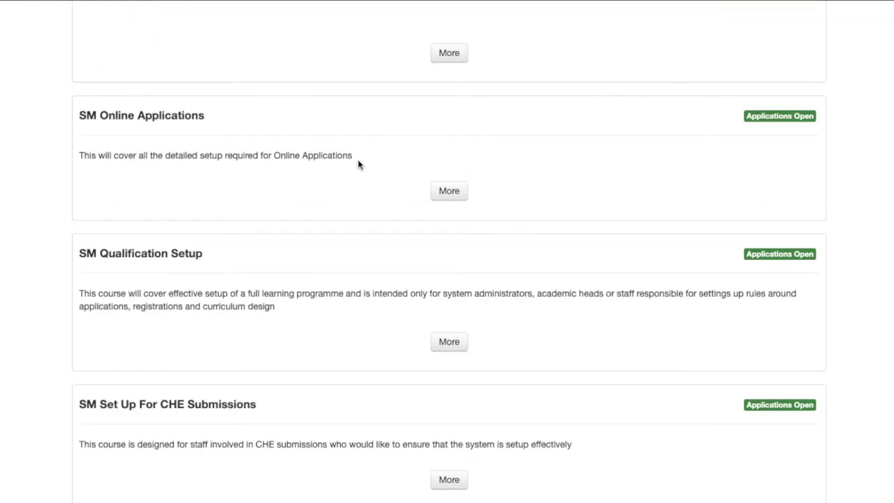
scroll(357, 163, "up", 10)
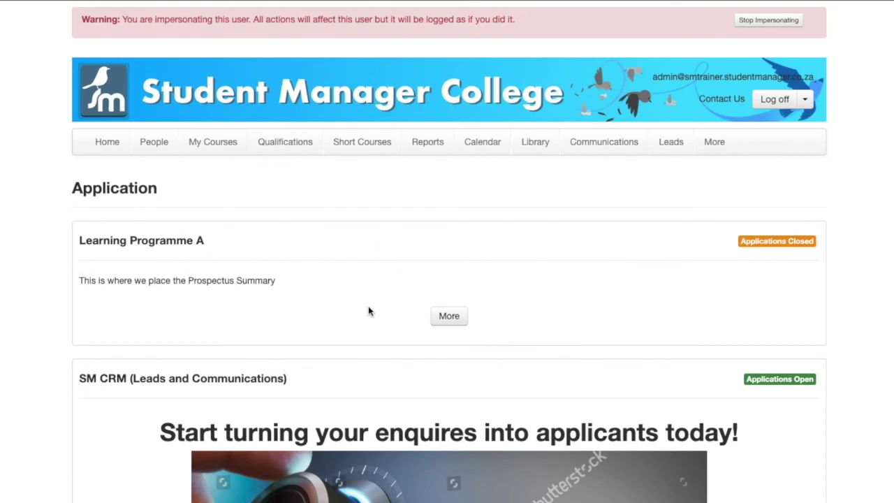
scroll(471, 319, "down", 11)
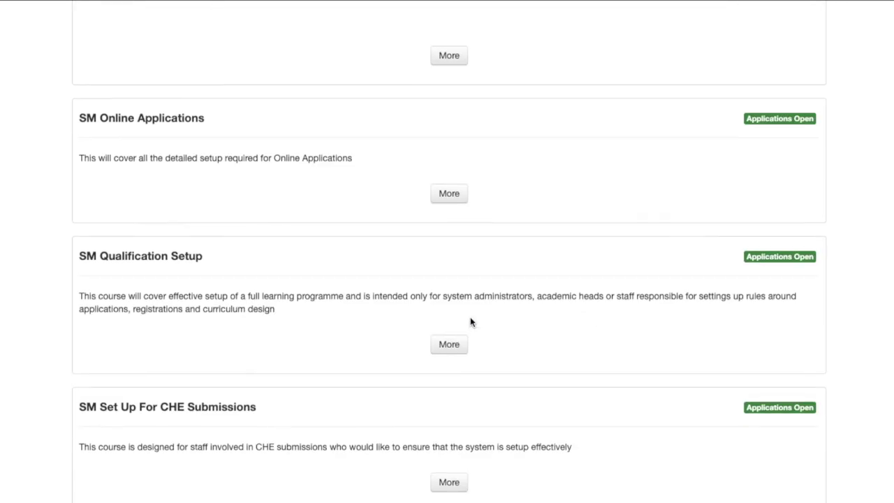
scroll(471, 319, "up", 10)
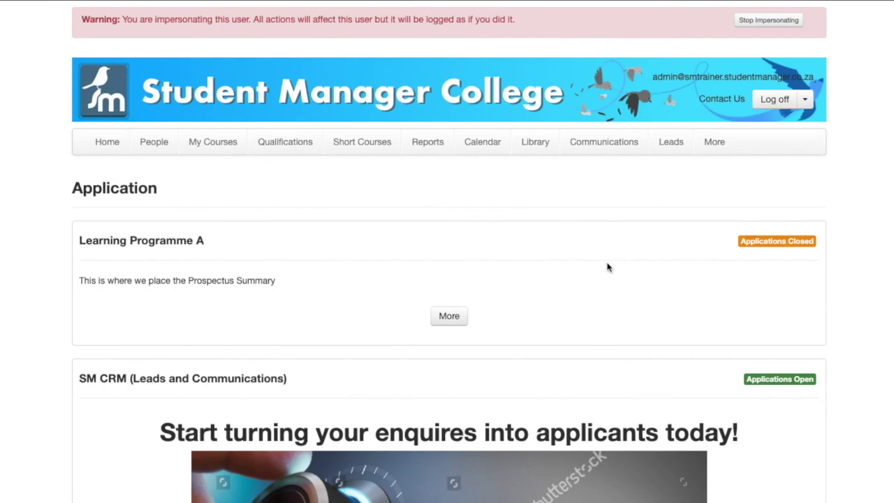
- View the prospectus details and open application period of the SM CRM (Leads and Communications) programme, and return to the programme list
scroll(586, 269, "down", 5)
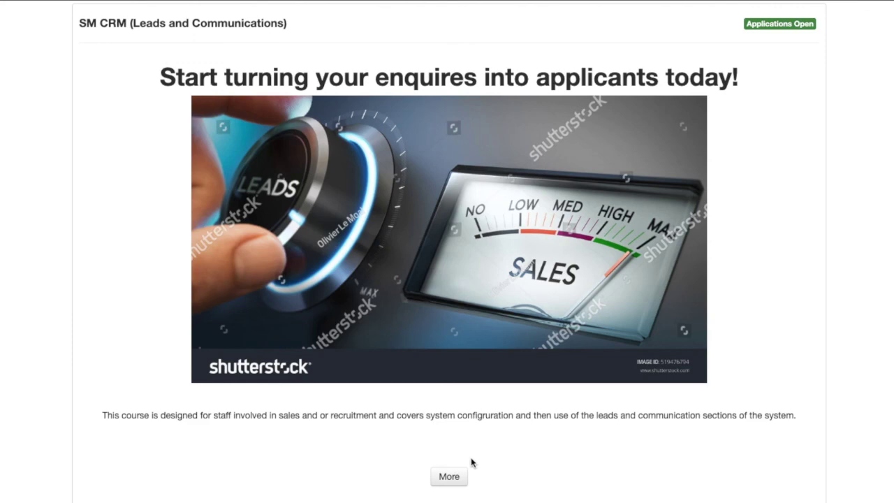
left_click(458, 476)
scroll(627, 411, "down", 4)
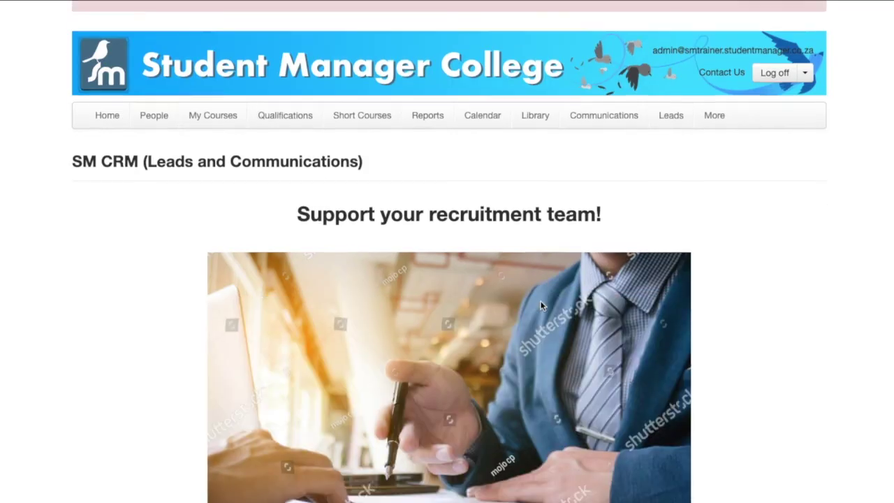
scroll(514, 190, "down", 3)
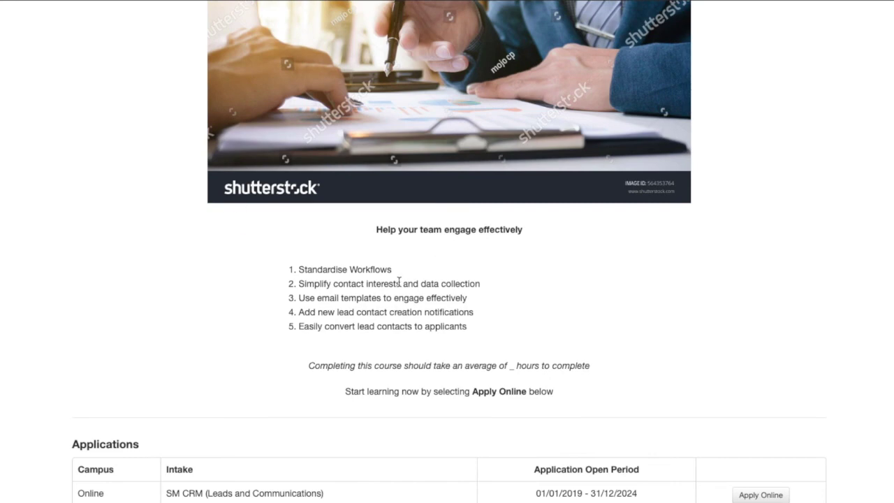
scroll(558, 294, "up", 10)
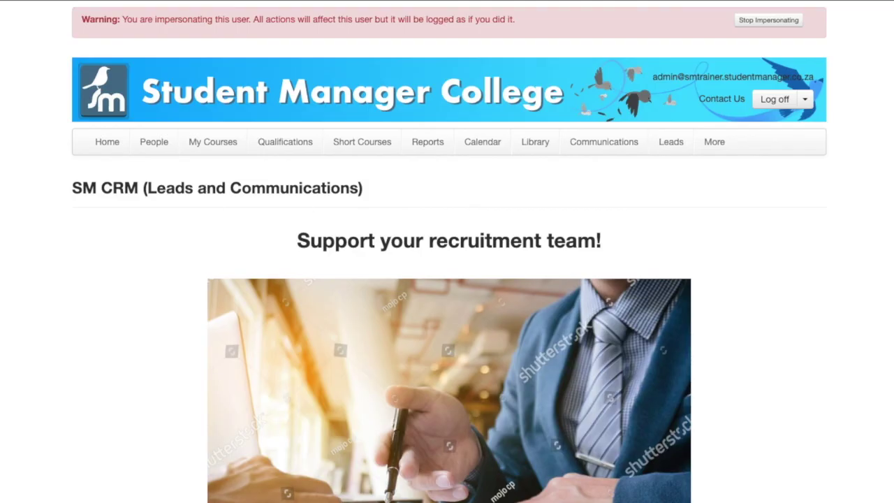
key("alt+Left")
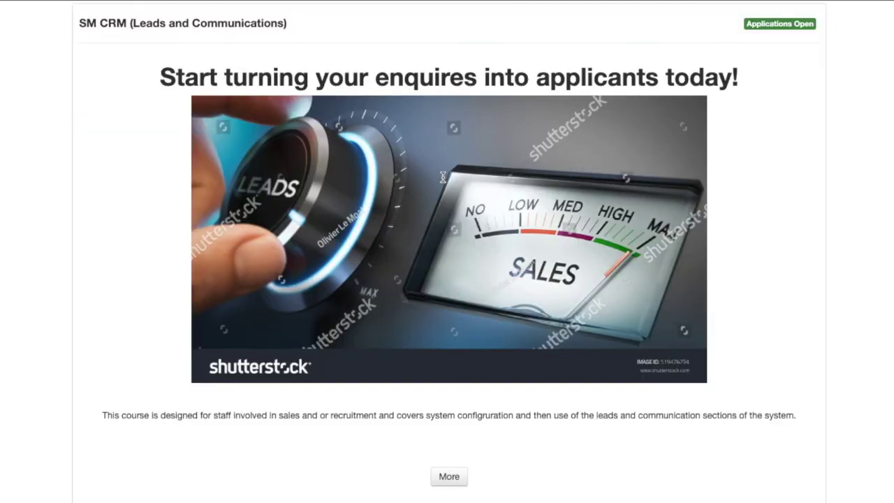
- Open Learning Programme A's full prospectus page from the programme list and examine its prospectus detail text
scroll(442, 181, "up", 5)
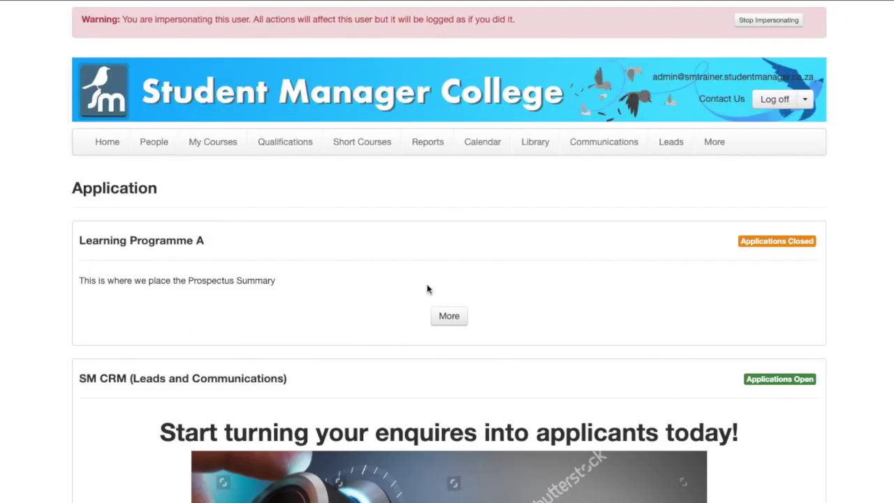
left_click(446, 317)
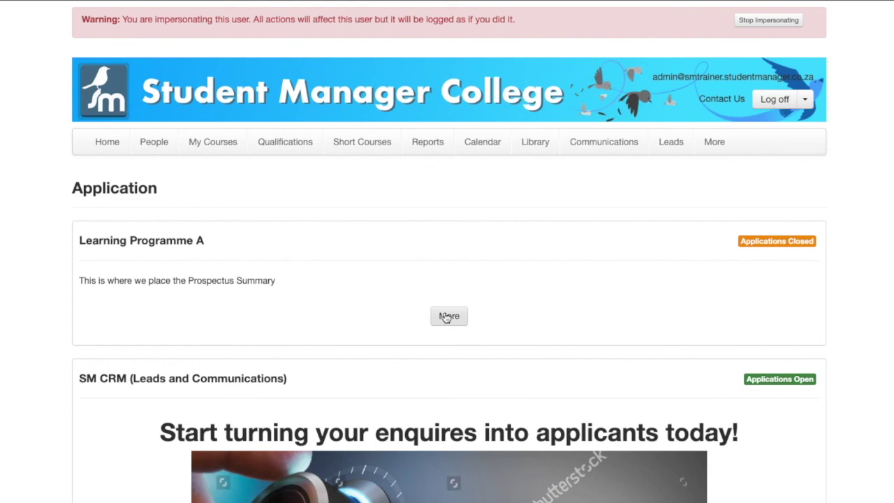
left_click_drag(243, 235, 46, 226)
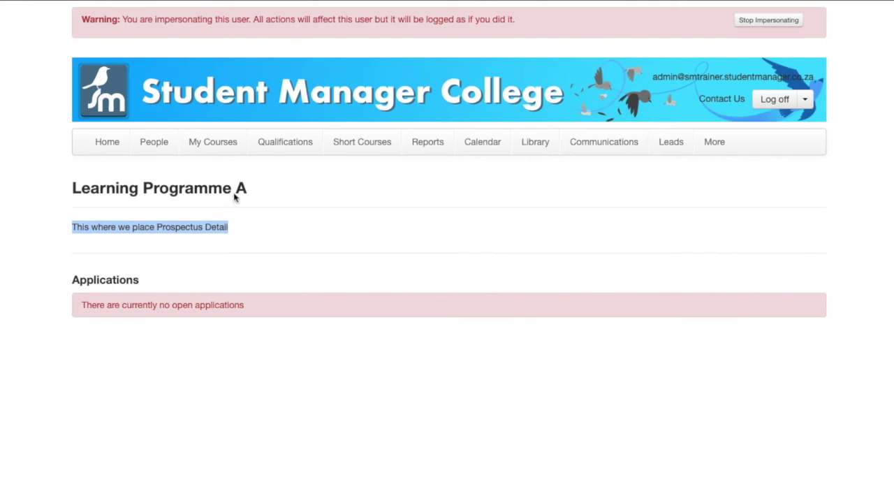
- Return to Learning Programme A's application setup and open its intakes
key("ctrl+Tab")
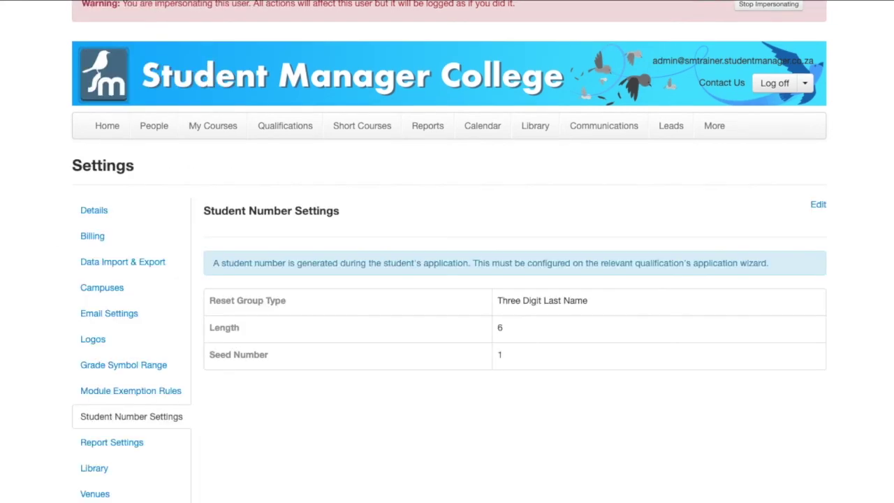
key("ctrl+Tab")
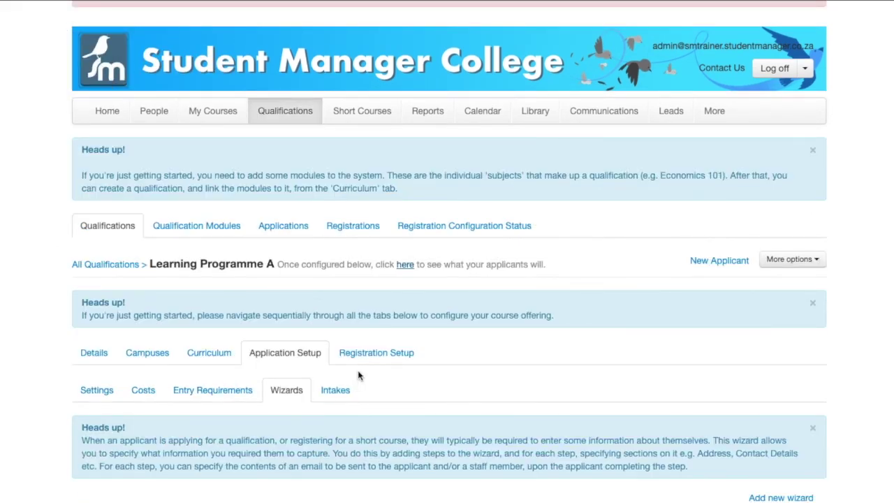
scroll(358, 370, "down", 1)
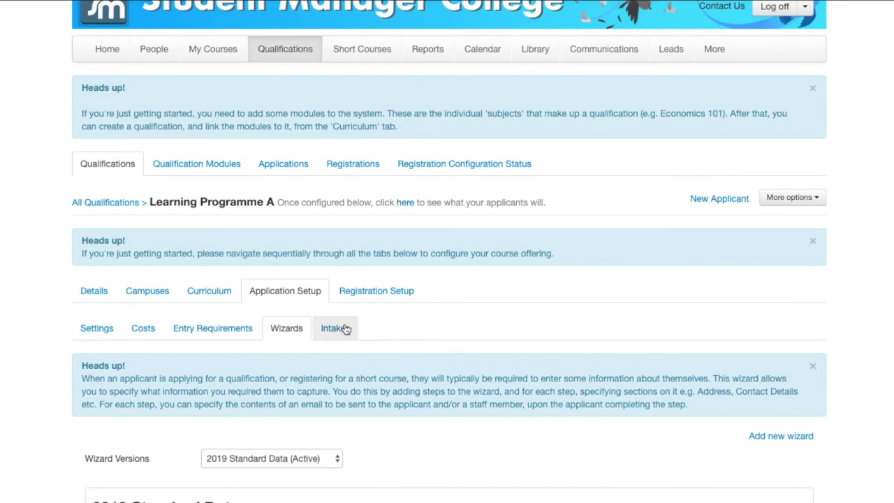
left_click(344, 328)
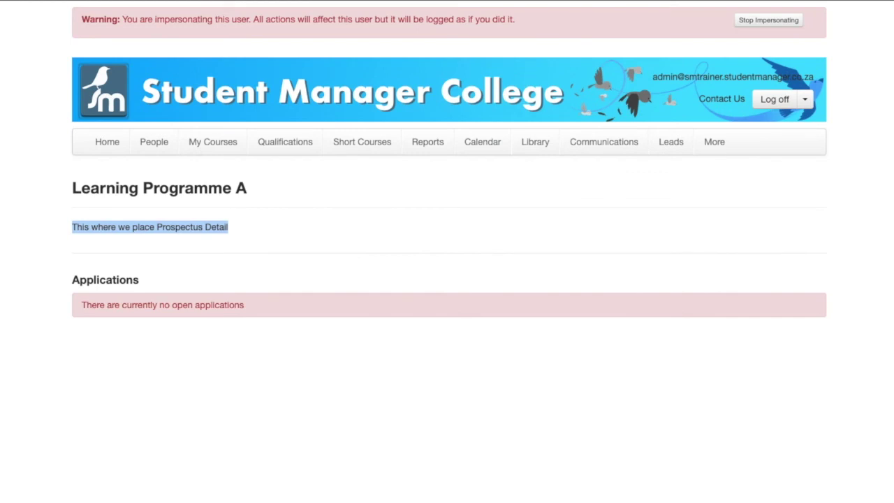